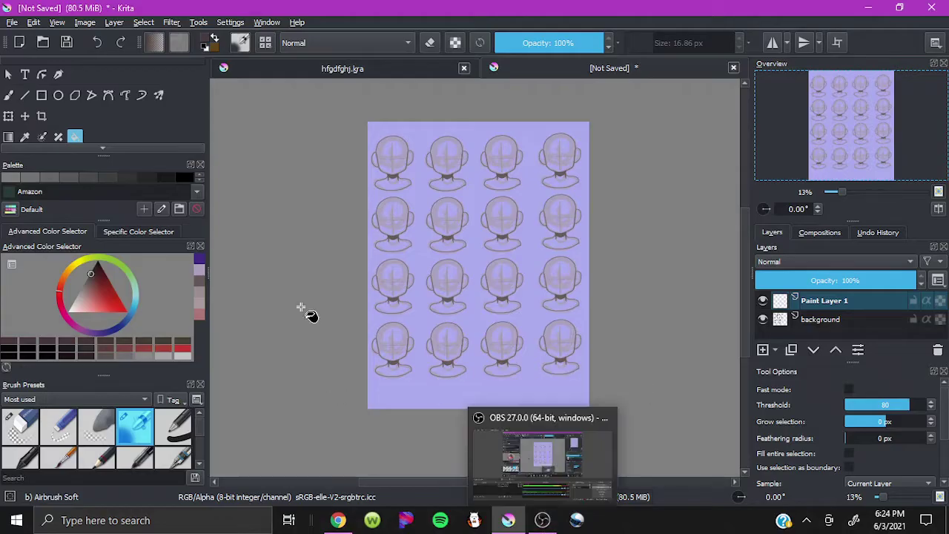
# Step: Draw the right eye with pupil, a brow and a short nose stroke on the first head
pyautogui.press('b')
pyautogui.press('1')
pyautogui.moveTo(410, 305); pyautogui.dragTo(430, 302)
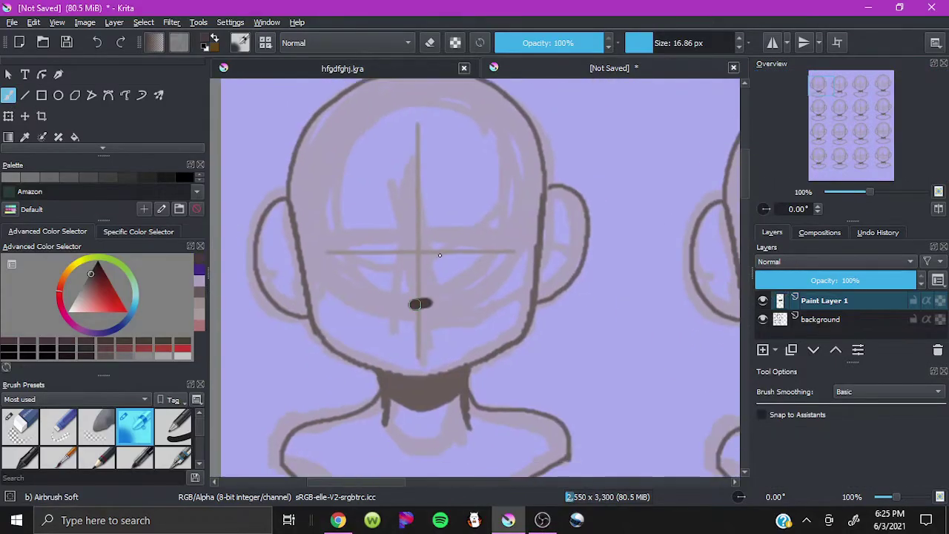
pyautogui.moveTo(437, 259)
pyautogui.mouseDown()
pyautogui.moveTo(445, 234)
pyautogui.moveTo(515, 233)
pyautogui.moveTo(448, 281)
pyautogui.mouseUp()
pyautogui.moveTo(497, 234); pyautogui.dragTo(491, 246)
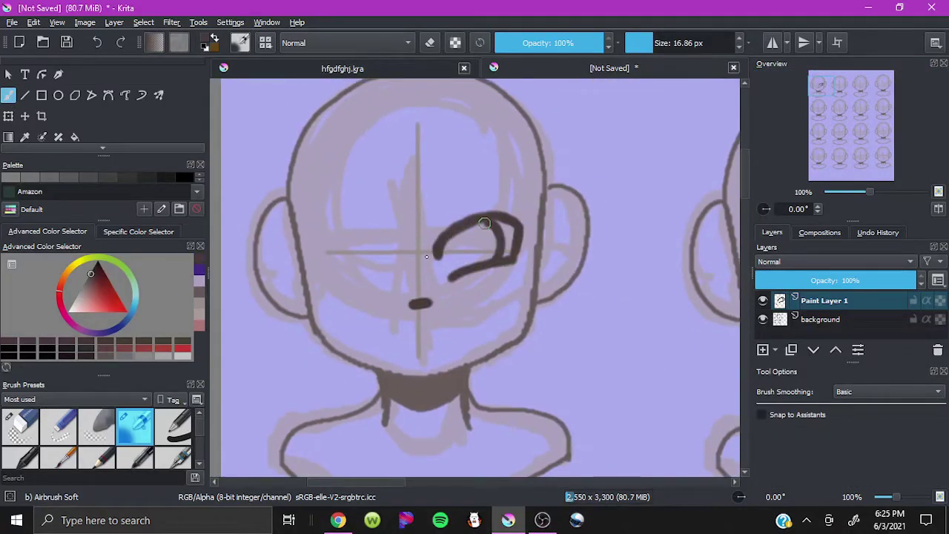
pyautogui.moveTo(443, 181); pyautogui.dragTo(506, 166)
pyautogui.press('Delete')
pyautogui.moveTo(412, 304); pyautogui.dragTo(428, 303)
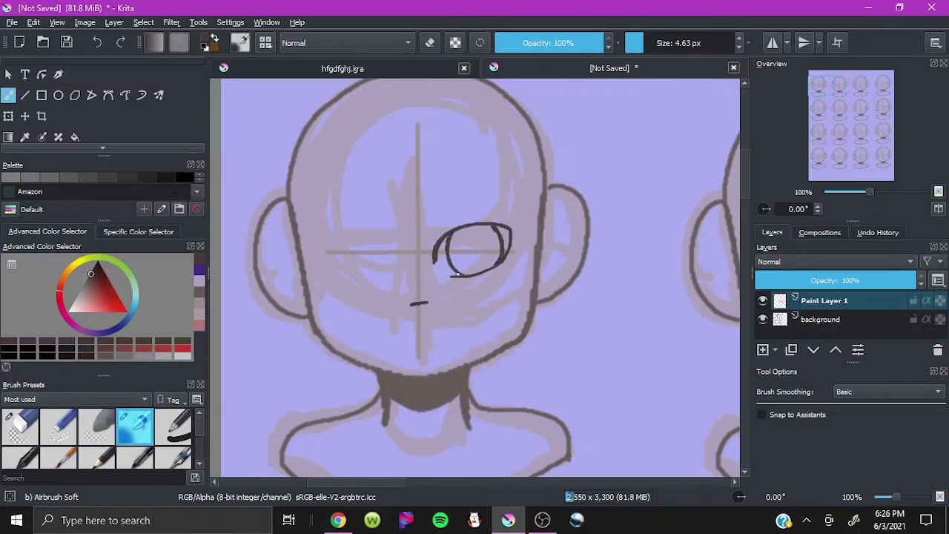
# Step: Freehand-select the finished eye and brow and copy them into a new pasted layer
pyautogui.scroll(-1, 74, 111)
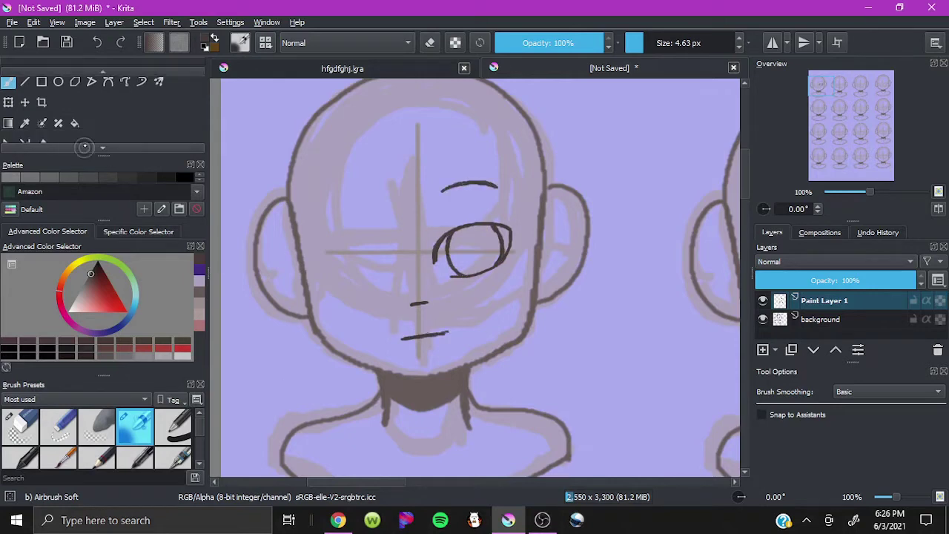
pyautogui.click(58, 136)
pyautogui.moveTo(408, 245); pyautogui.dragTo(408, 248)
pyautogui.hotkey('ctrl', 'c')
pyautogui.hotkey('ctrl', 'v')
# Step: Flip the pasted eye horizontally and position it as the left eye
pyautogui.scroll(1, 74, 111)
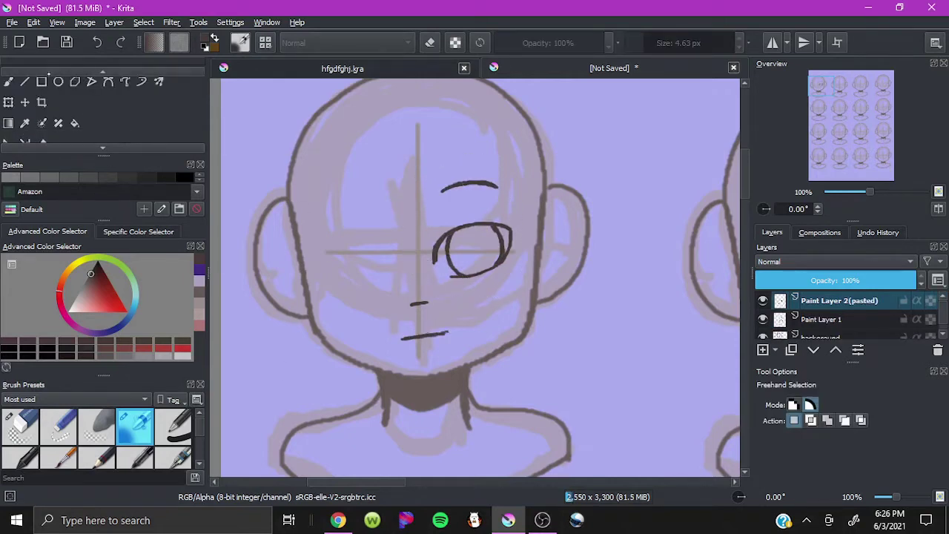
pyautogui.click(24, 116)
pyautogui.moveTo(472, 250); pyautogui.dragTo(364, 245)
pyautogui.hotkey('ctrl', 't')
pyautogui.press('-')
pyautogui.press('+')
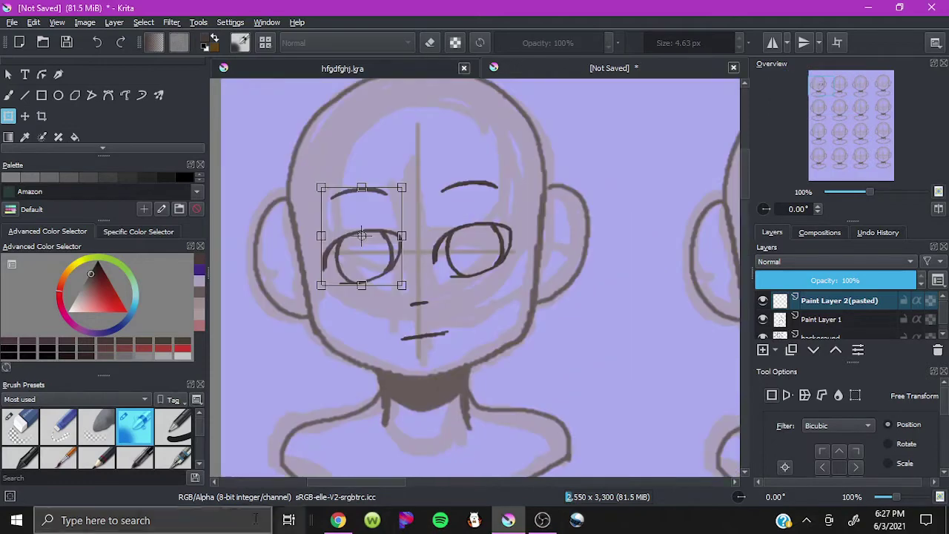
pyautogui.moveTo(371, 219)
pyautogui.mouseDown()
pyautogui.moveTo(386, 210)
pyautogui.moveTo(359, 234)
pyautogui.mouseUp()
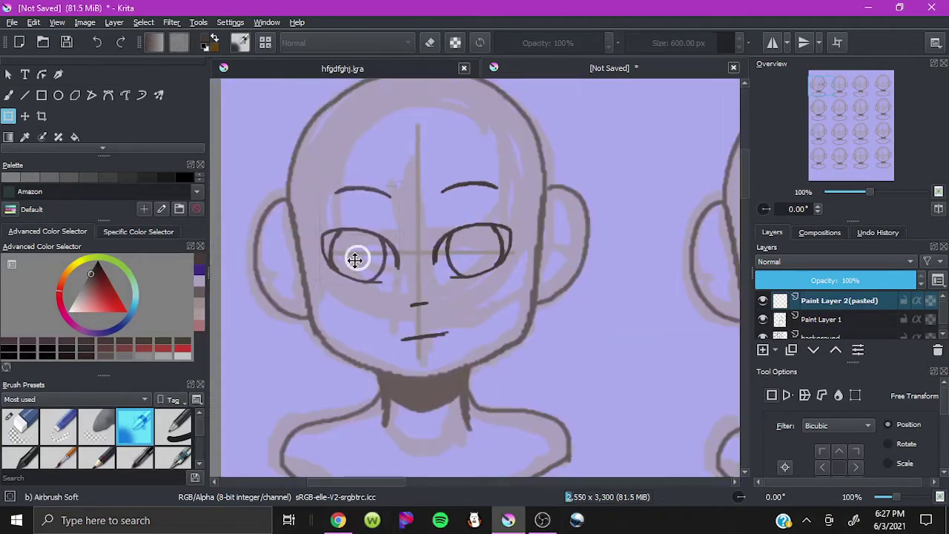
pyautogui.press('b')
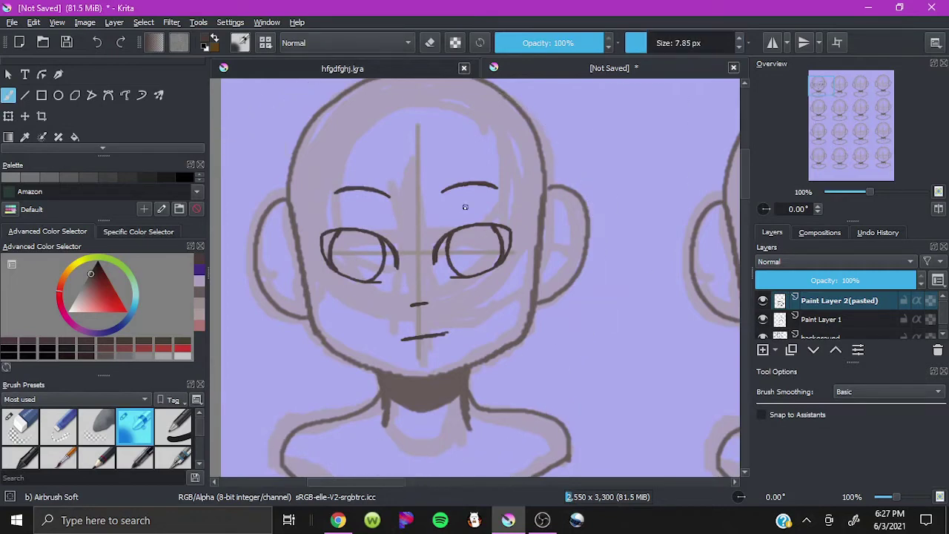
# Step: Merge the pasted eye into Paint Layer 1 and darken both upper lash lines
pyautogui.moveTo(451, 221); pyautogui.dragTo(483, 215)
pyautogui.hotkey('ctrl', 'z')
pyautogui.press('[')
pyautogui.press('[')
pyautogui.rightClick(839, 300)
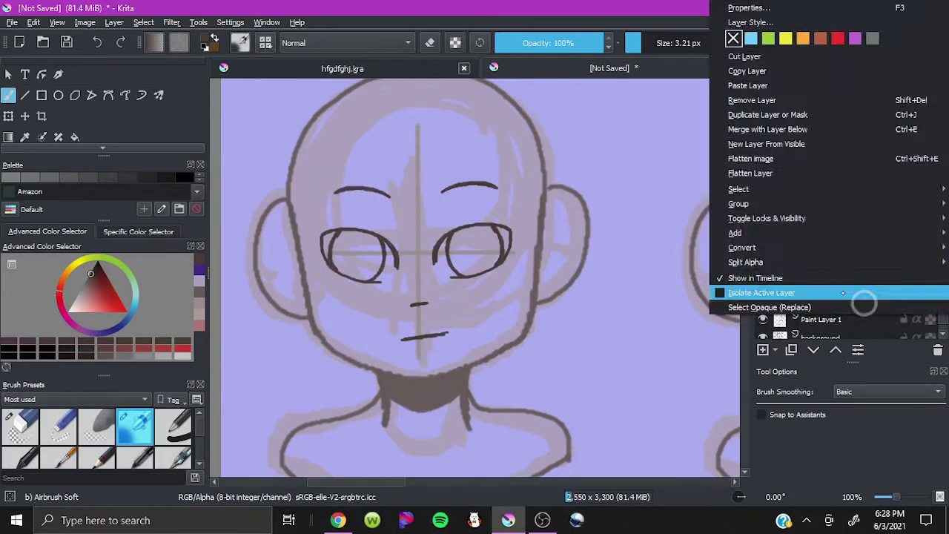
pyautogui.click(771, 124)
pyautogui.moveTo(355, 221); pyautogui.dragTo(375, 220)
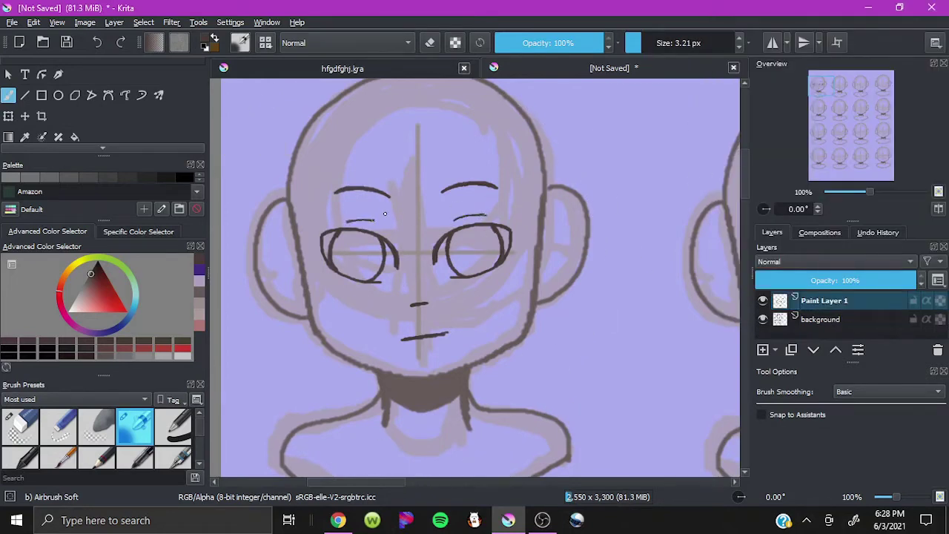
pyautogui.press(']')
pyautogui.moveTo(455, 220); pyautogui.dragTo(514, 223)
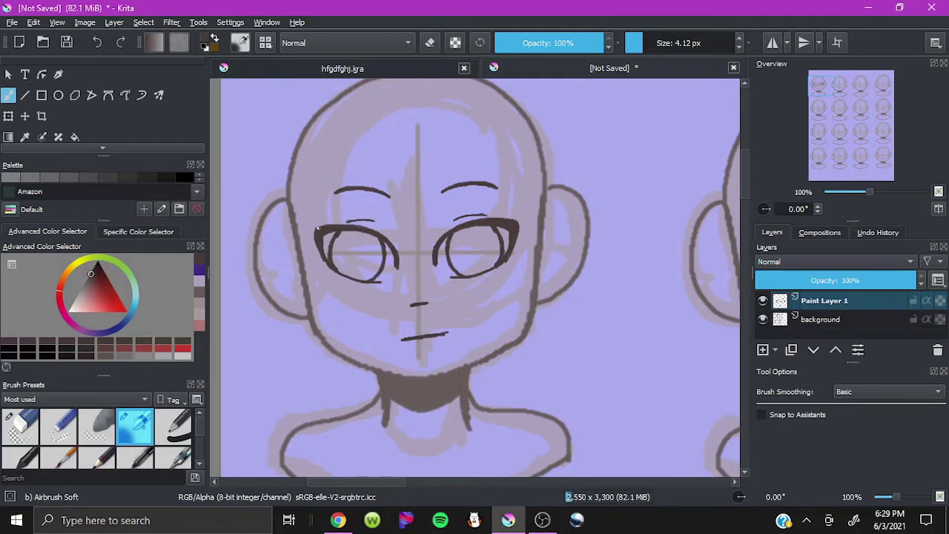
# Step: Select the closed smiling eye and brow on the second head and copy-paste them
pyautogui.moveTo(444, 275); pyautogui.dragTo(430, 275)
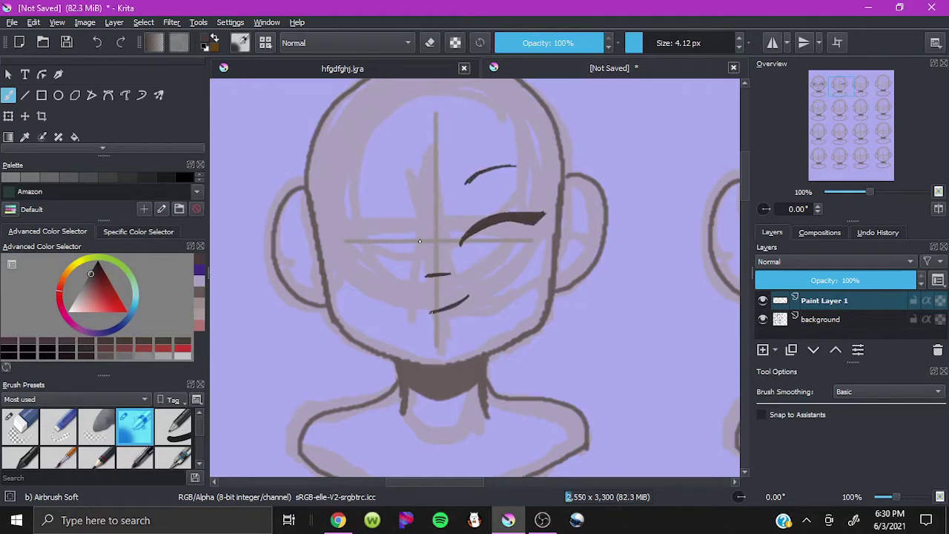
pyautogui.moveTo(475, 148); pyautogui.dragTo(543, 181)
pyautogui.hotkey('ctrl', 'c')
pyautogui.hotkey('ctrl', 'v')
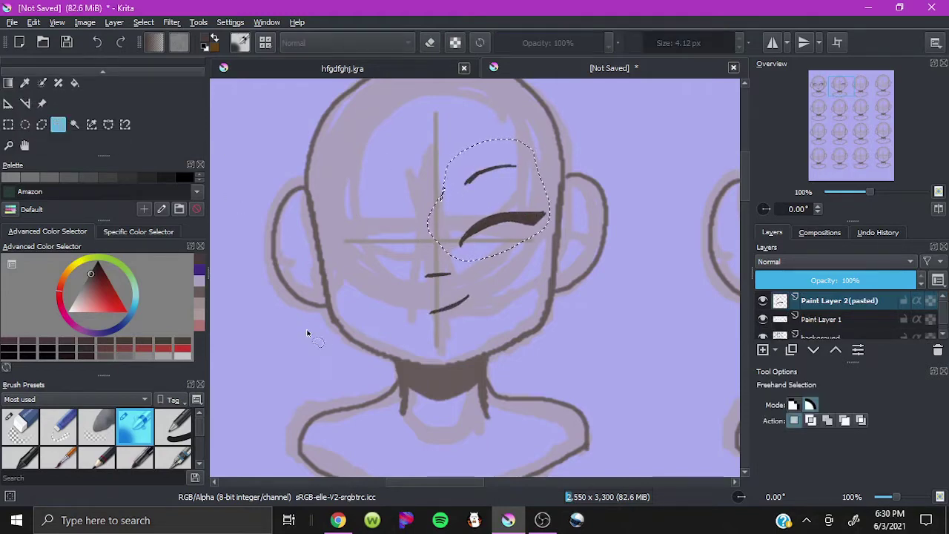
pyautogui.press('t')
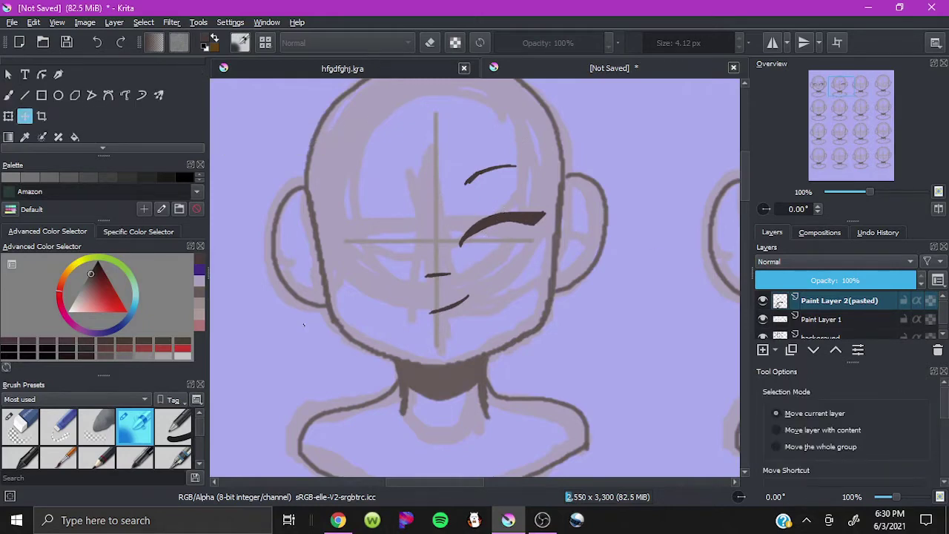
pyautogui.click(482, 223)
pyautogui.hotkey('ctrl', 'f')
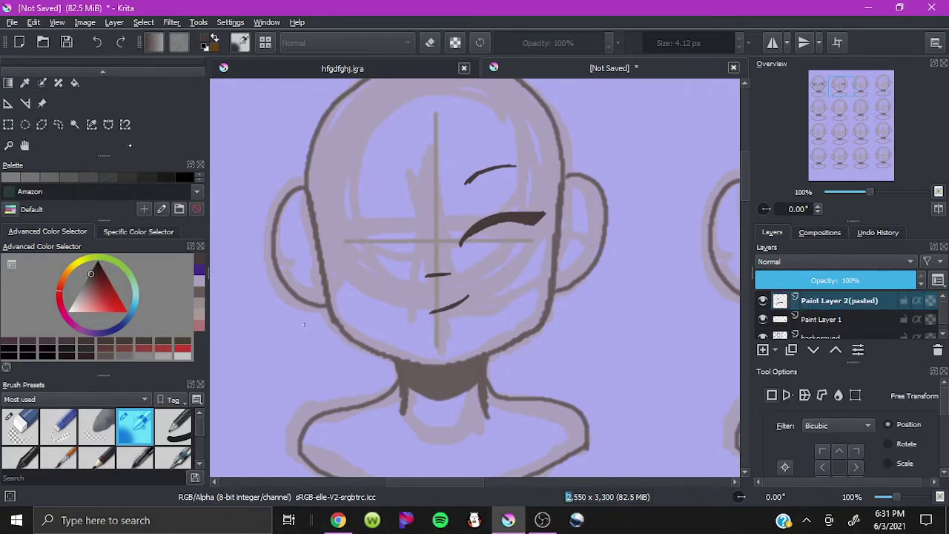
# Step: Move the copied closed eye and brow to the left side and merge into Paint Layer 1
pyautogui.moveTo(464, 201)
pyautogui.mouseDown()
pyautogui.moveTo(445, 265)
pyautogui.moveTo(439, 206)
pyautogui.mouseUp()
pyautogui.hotkey('ctrl', 't')
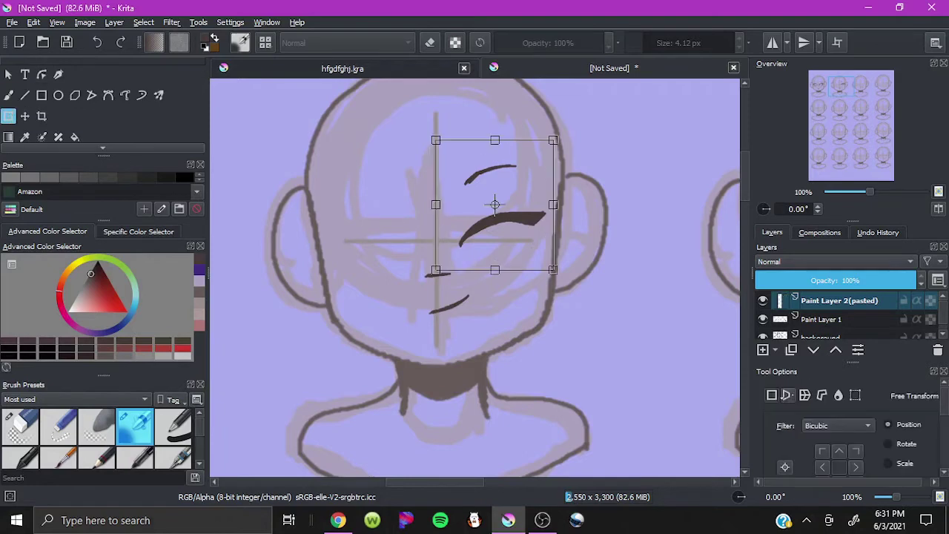
pyautogui.moveTo(496, 248); pyautogui.dragTo(382, 252)
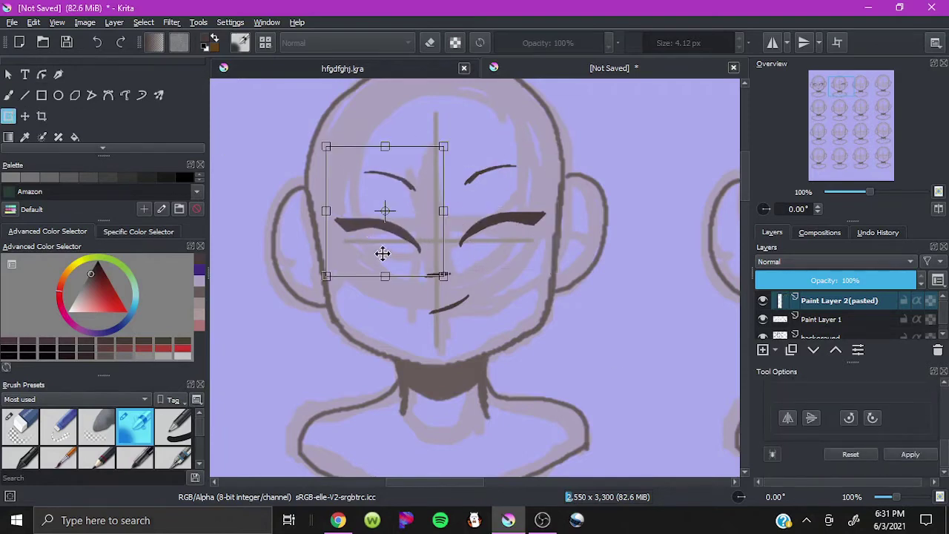
pyautogui.click(8, 94)
pyautogui.rightClick(838, 301)
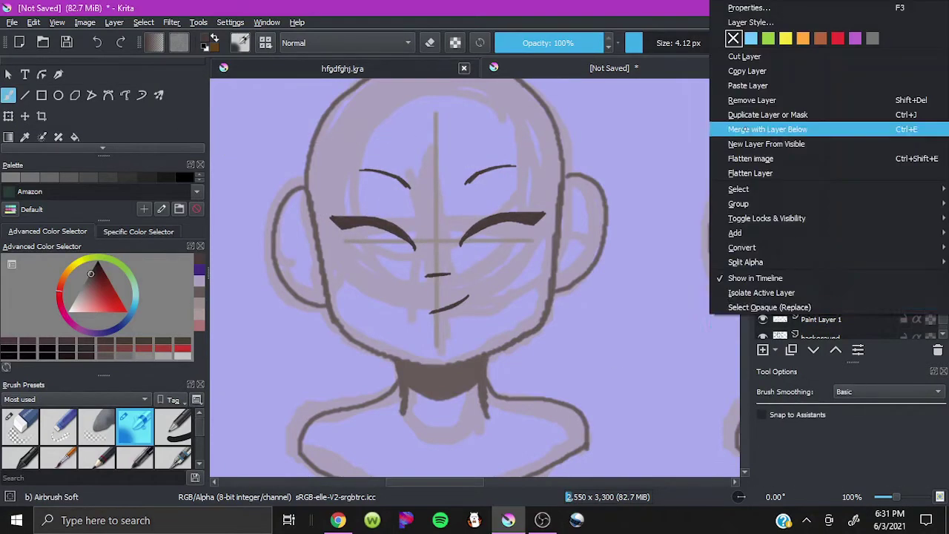
pyautogui.click(805, 127)
pyautogui.moveTo(840, 89); pyautogui.dragTo(859, 91)
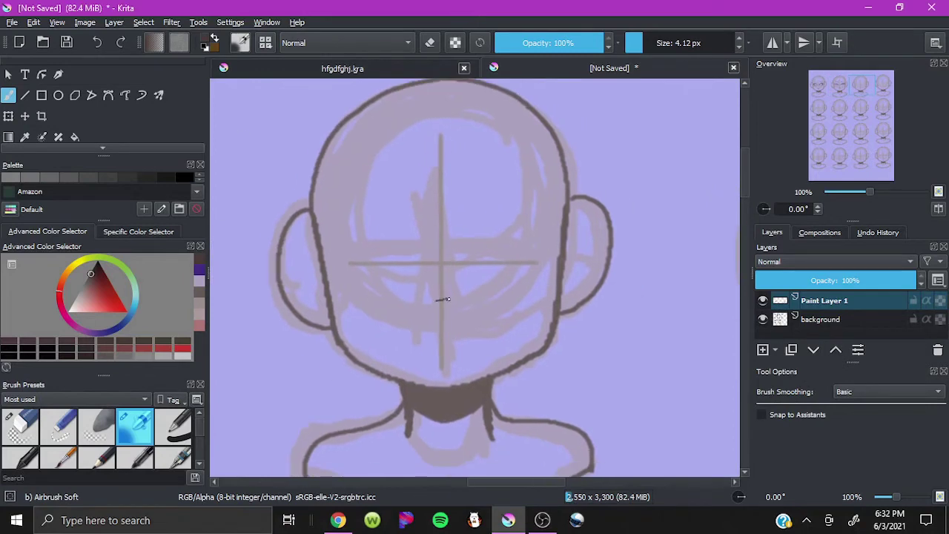
# Step: Draw a short nose, a small round open mouth and a wide eye on the third head
pyautogui.moveTo(447, 299); pyautogui.dragTo(452, 299)
pyautogui.moveTo(444, 333); pyautogui.dragTo(458, 343)
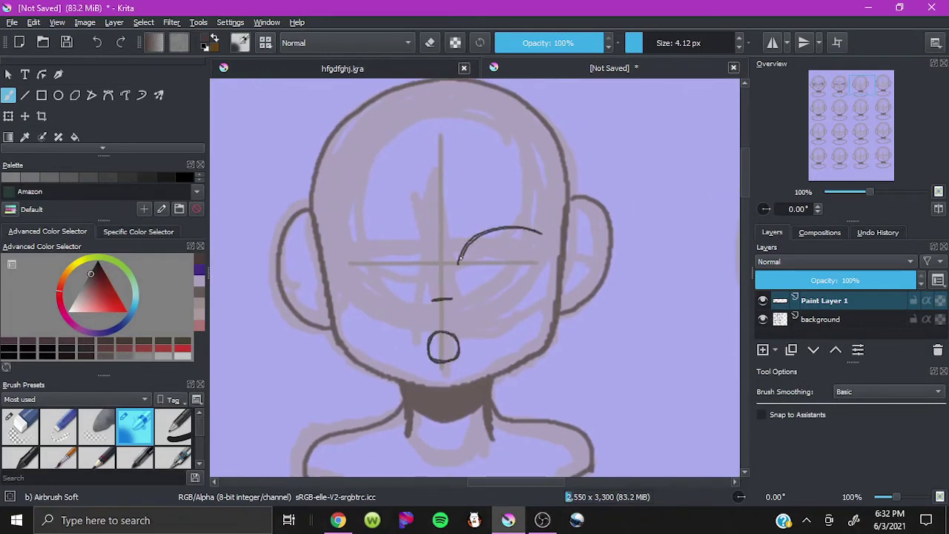
pyautogui.moveTo(536, 231); pyautogui.dragTo(529, 267)
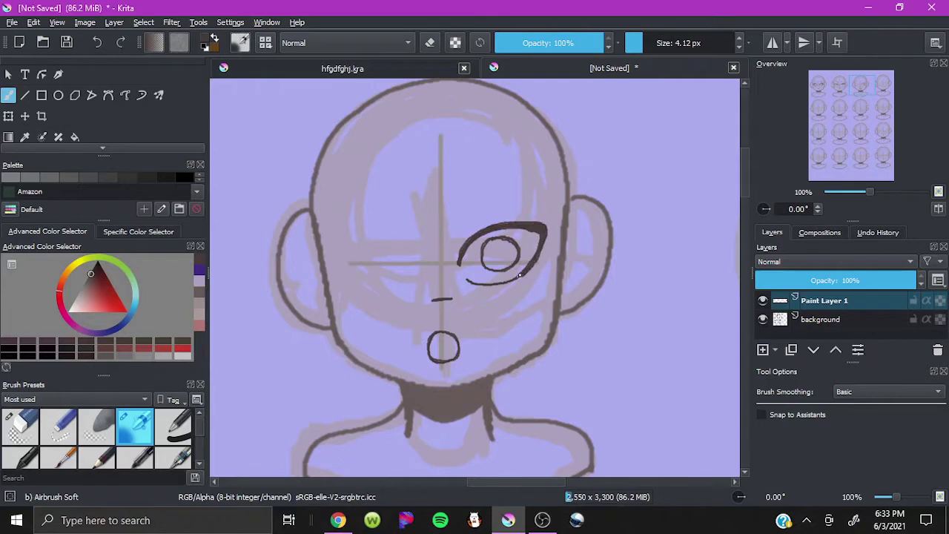
pyautogui.scroll(-2, 104, 111)
# Step: Copy the eye and brow, place the copy on the left side and merge it down
pyautogui.click(58, 124)
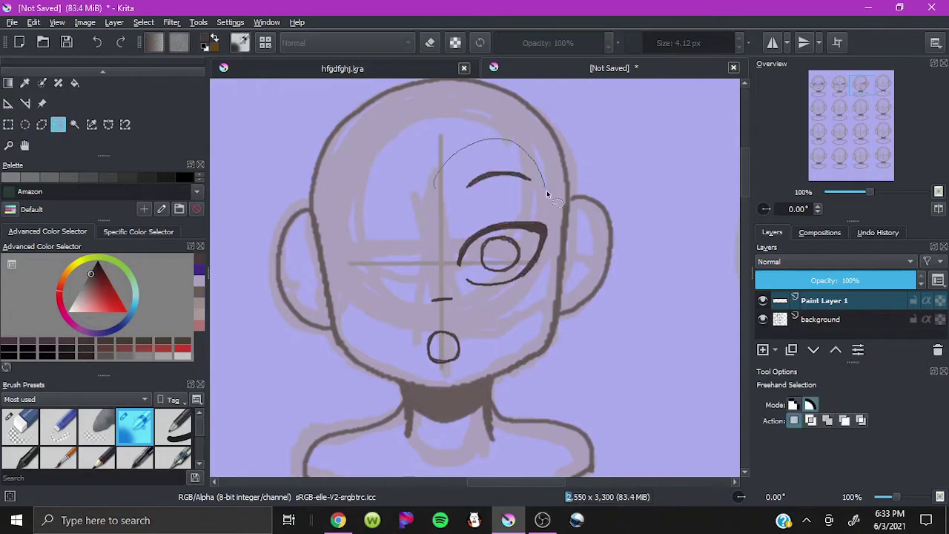
pyautogui.moveTo(551, 194)
pyautogui.mouseDown()
pyautogui.moveTo(424, 250)
pyautogui.moveTo(436, 176)
pyautogui.mouseUp()
pyautogui.hotkey('ctrl', 'c')
pyautogui.hotkey('ctrl', 'v')
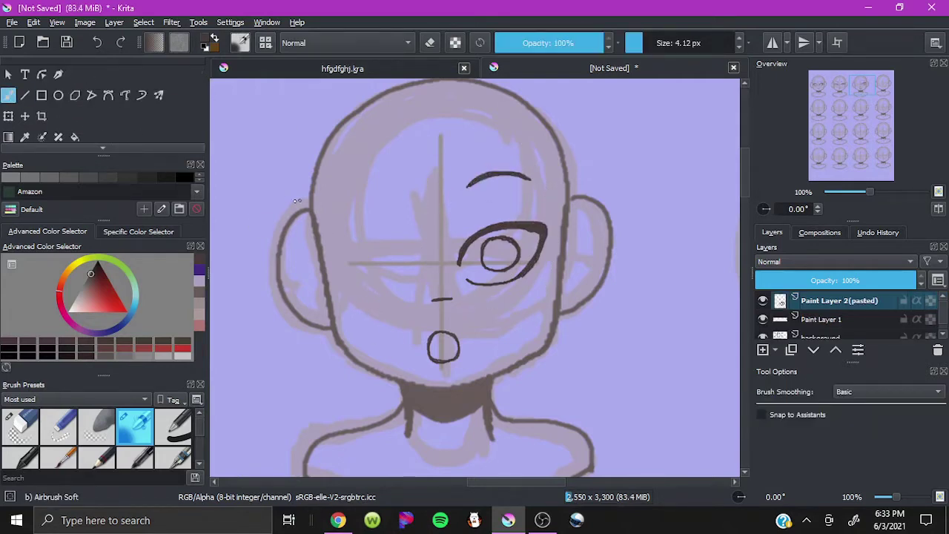
pyautogui.hotkey('ctrl', 't')
pyautogui.moveTo(384, 231); pyautogui.dragTo(379, 231)
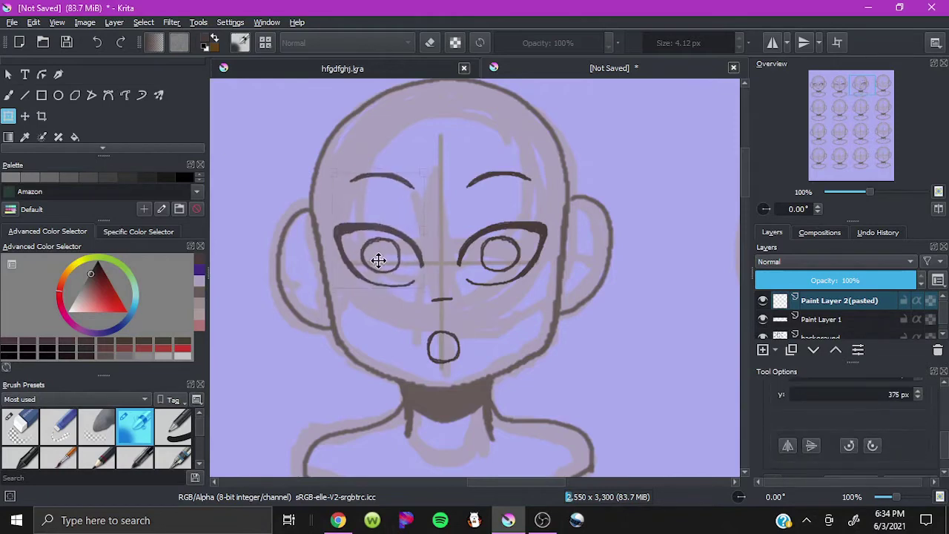
pyautogui.press('b')
pyautogui.rightClick(859, 303)
pyautogui.click(779, 223)
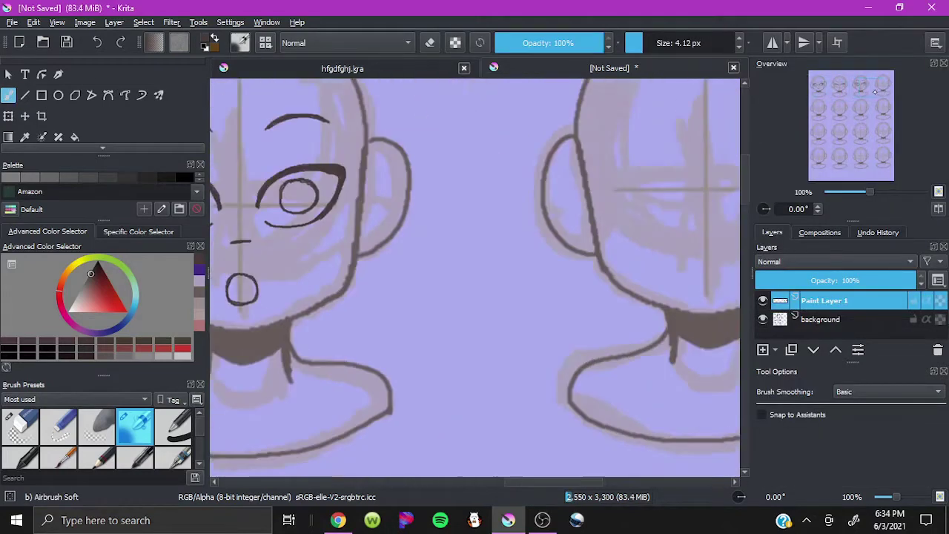
# Step: Draw the open grimacing mouth, tidy the eye, and copy the eye to a new layer
pyautogui.moveTo(461, 346); pyautogui.dragTo(466, 342)
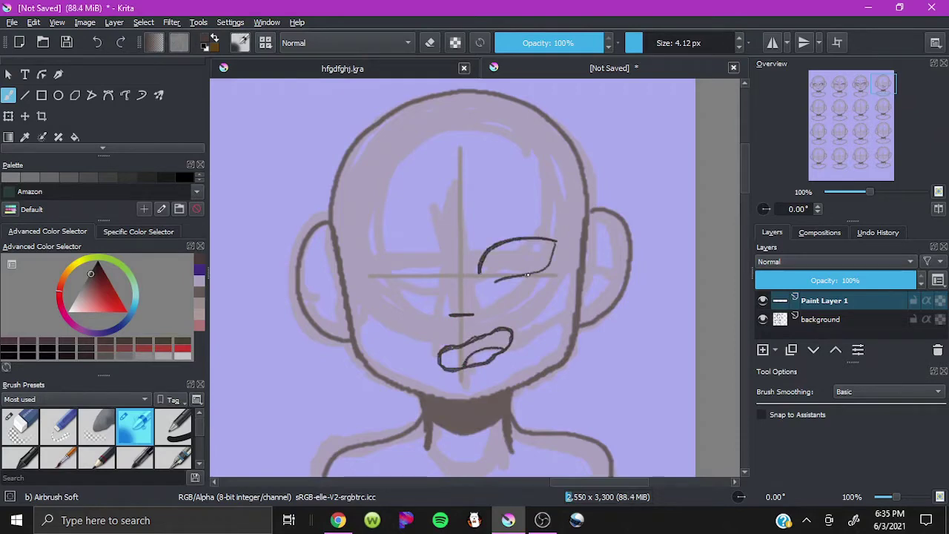
pyautogui.hotkey('ctrl', 'z')
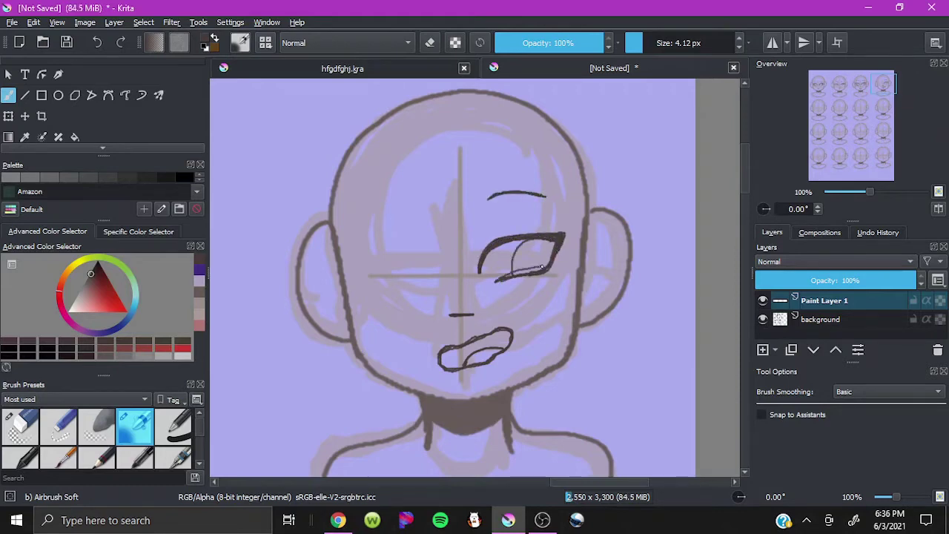
pyautogui.press('/')
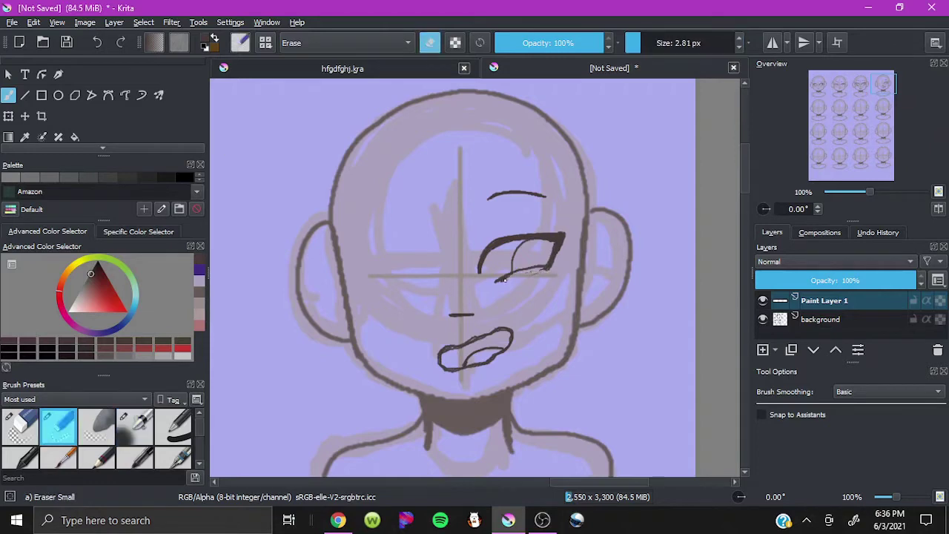
pyautogui.hotkey('ctrl', 'r')
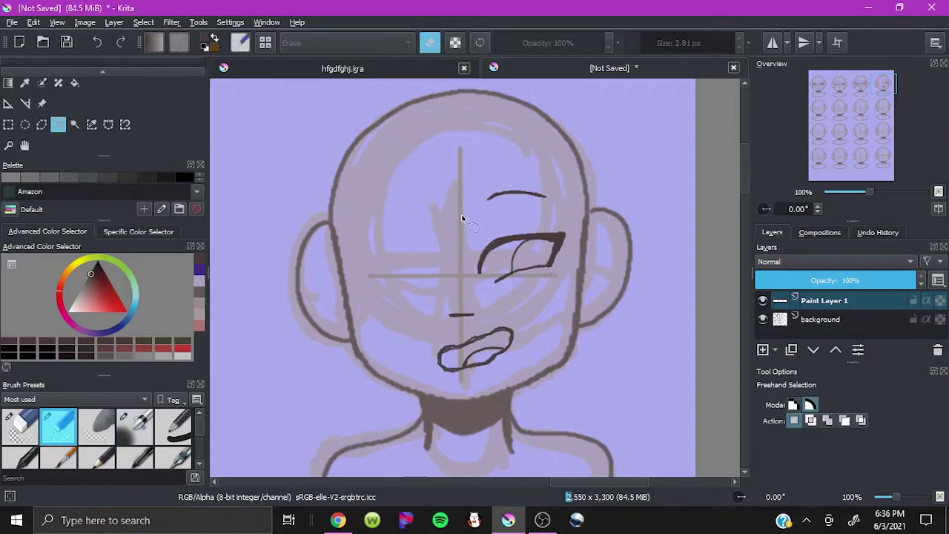
pyautogui.moveTo(458, 220); pyautogui.dragTo(454, 223)
pyautogui.hotkey('ctrl', 'c')
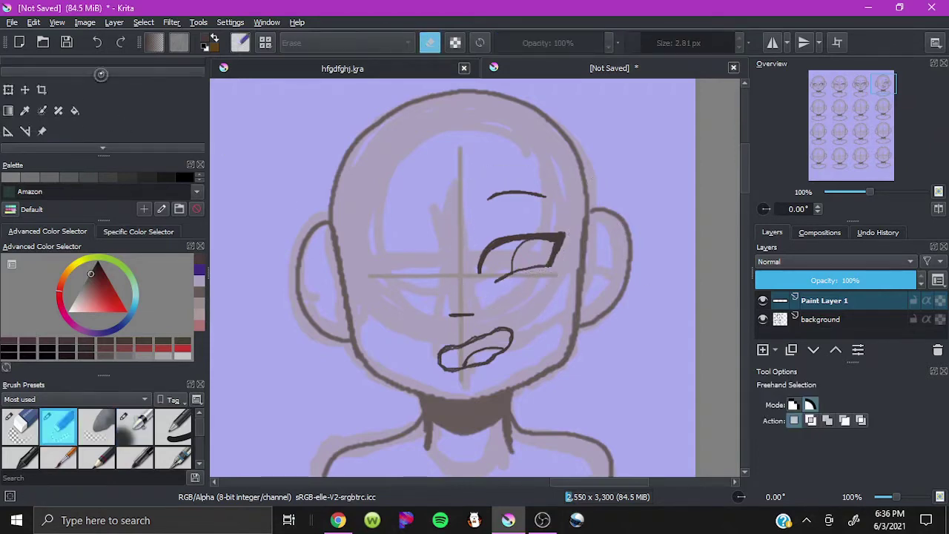
pyautogui.hotkey('ctrl', 'v')
# Step: Mirror the eye copy onto the left side, merge it down and zoom out to the sheet
pyautogui.press('t')
pyautogui.hotkey('ctrl', 't')
pyautogui.moveTo(477, 254)
pyautogui.mouseDown()
pyautogui.moveTo(397, 245)
pyautogui.moveTo(407, 254)
pyautogui.mouseUp()
pyautogui.click(788, 427)
pyautogui.press('b')
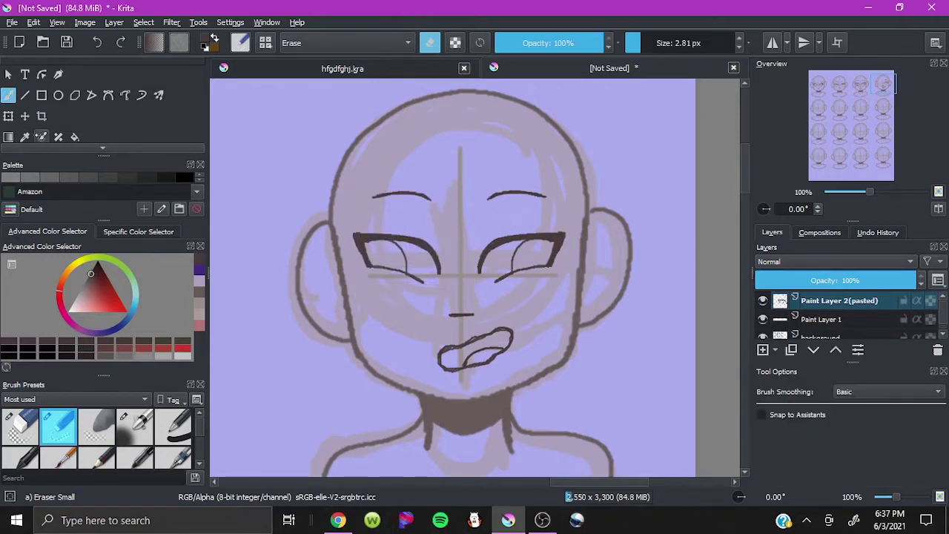
pyautogui.click(135, 428)
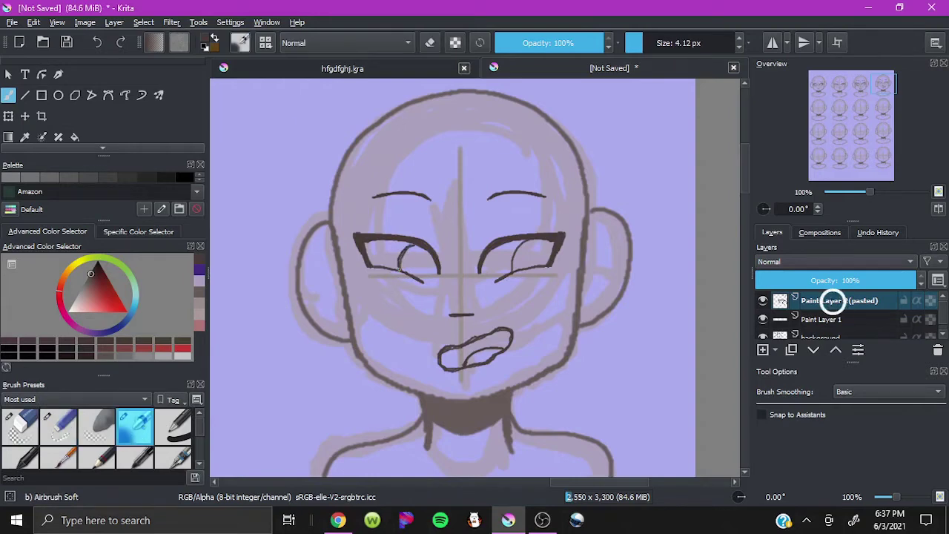
pyautogui.hotkey('ctrl', 'e')
pyautogui.press('-')
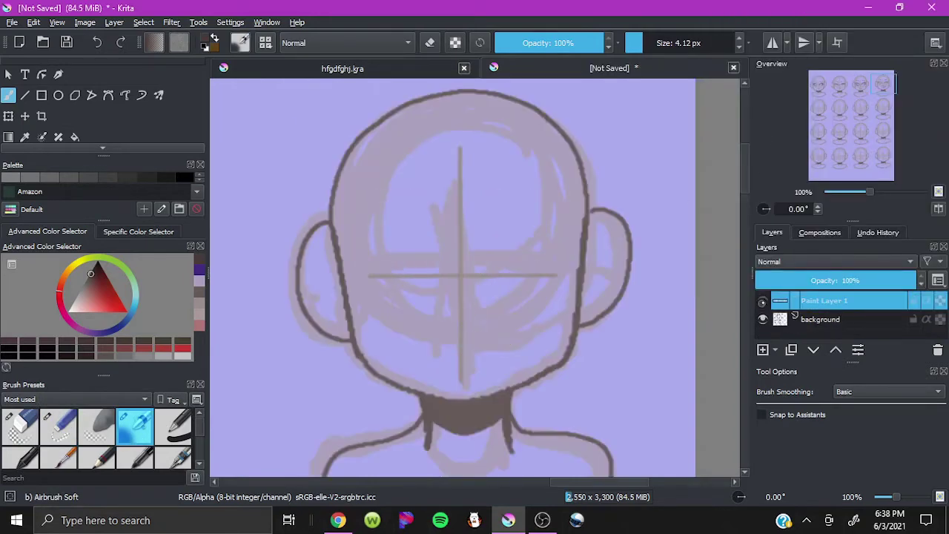
pyautogui.press('-')
pyautogui.press('-')
pyautogui.press('-')
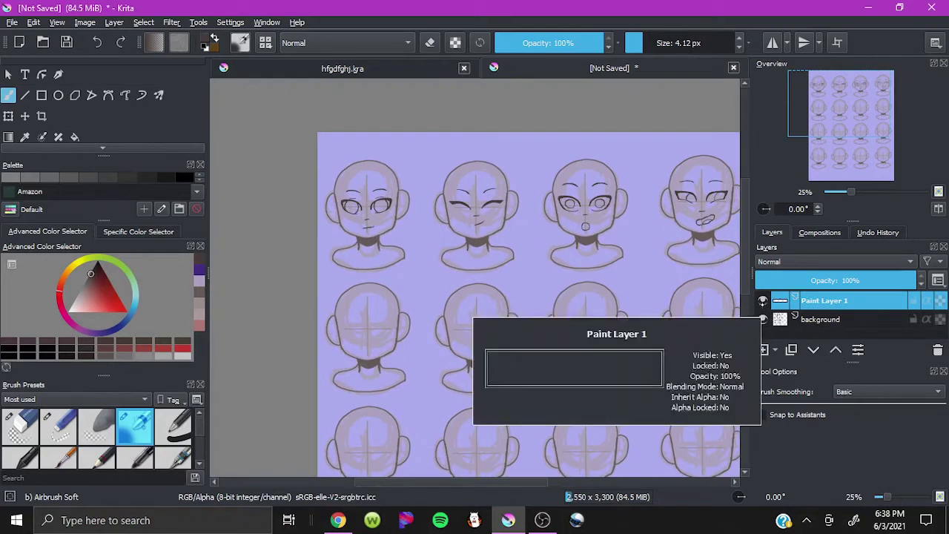
# Step: Darken the grimacing face's iris arcs and paint blush on the left cheek
pyautogui.scroll(2, 478, 334)
pyautogui.scroll(4, 479, 333)
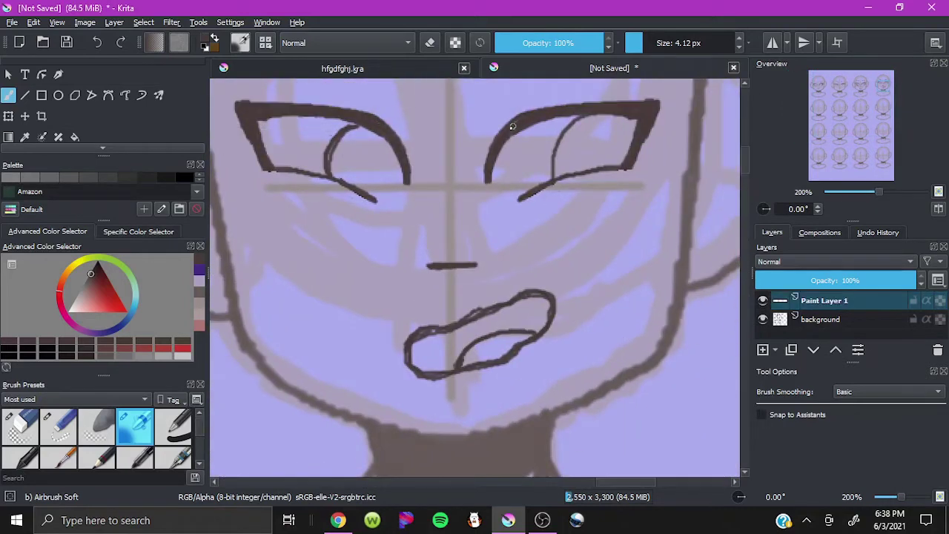
pyautogui.moveTo(586, 116); pyautogui.dragTo(554, 160)
pyautogui.click(68, 178)
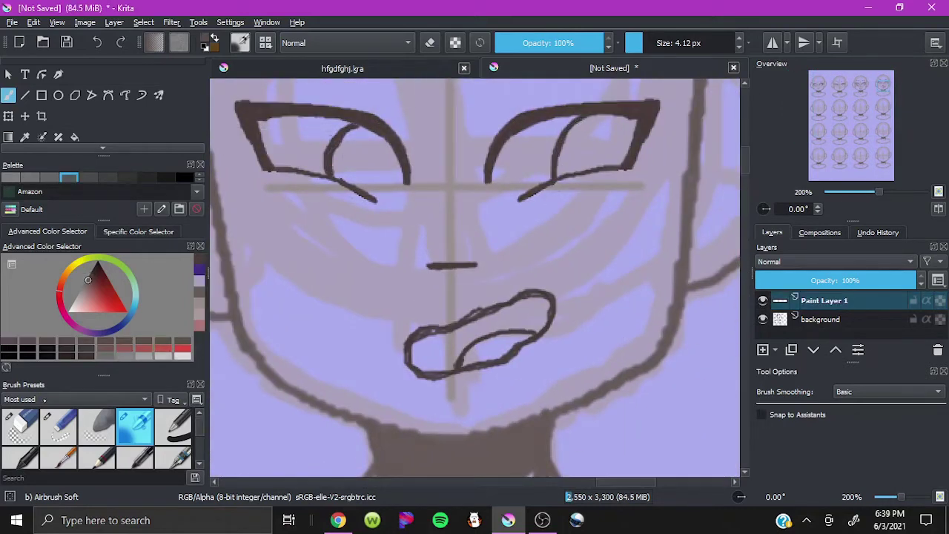
pyautogui.press(']')
pyautogui.press(']')
pyautogui.moveTo(260, 223); pyautogui.dragTo(382, 264)
pyautogui.moveTo(437, 226); pyautogui.dragTo(456, 234)
# Step: Paint right-cheek blush on a new layer and soften it with the Blender Blur brush
pyautogui.press('ctrl')
pyautogui.hotkey('ctrl', 'x')
pyautogui.hotkey('ctrl', 'v')
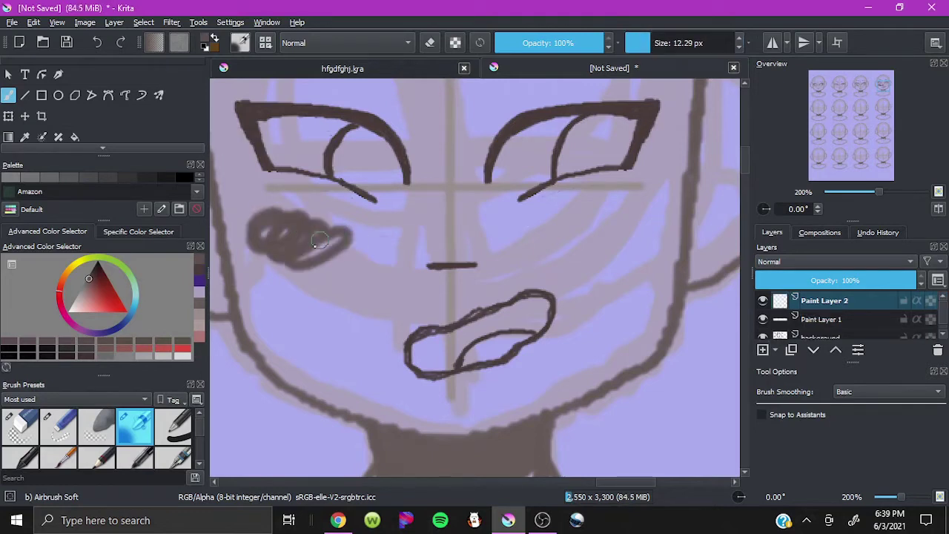
pyautogui.moveTo(545, 245); pyautogui.dragTo(638, 194)
pyautogui.click(135, 443)
pyautogui.moveTo(253, 222)
pyautogui.mouseDown()
pyautogui.moveTo(449, 231)
pyautogui.moveTo(638, 195)
pyautogui.mouseUp()
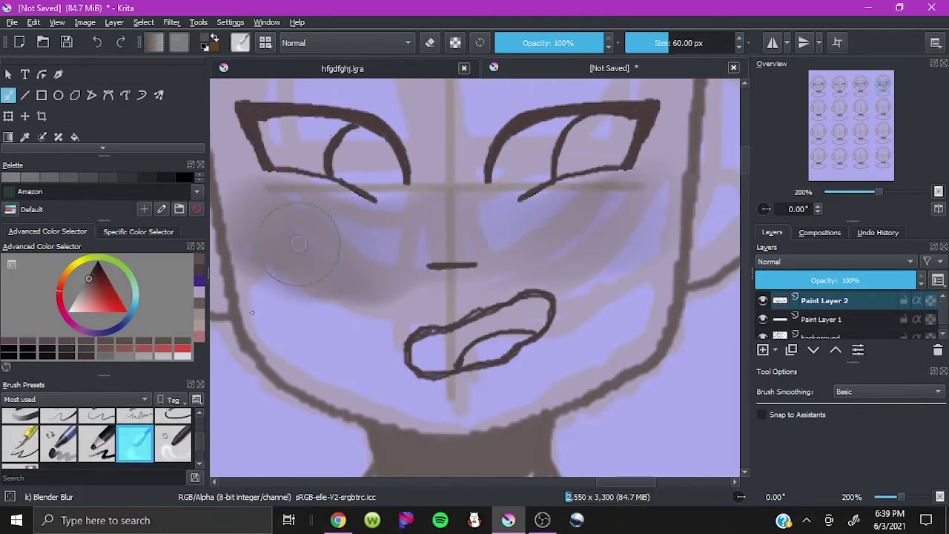
# Step: Deepen and blend the blush on both cheeks, then merge the blush layer down
pyautogui.click(172, 444)
pyautogui.moveTo(519, 222); pyautogui.dragTo(638, 200)
pyautogui.moveTo(264, 223)
pyautogui.mouseDown()
pyautogui.moveTo(507, 245)
pyautogui.moveTo(477, 258)
pyautogui.moveTo(630, 201)
pyautogui.mouseUp()
pyautogui.click(135, 443)
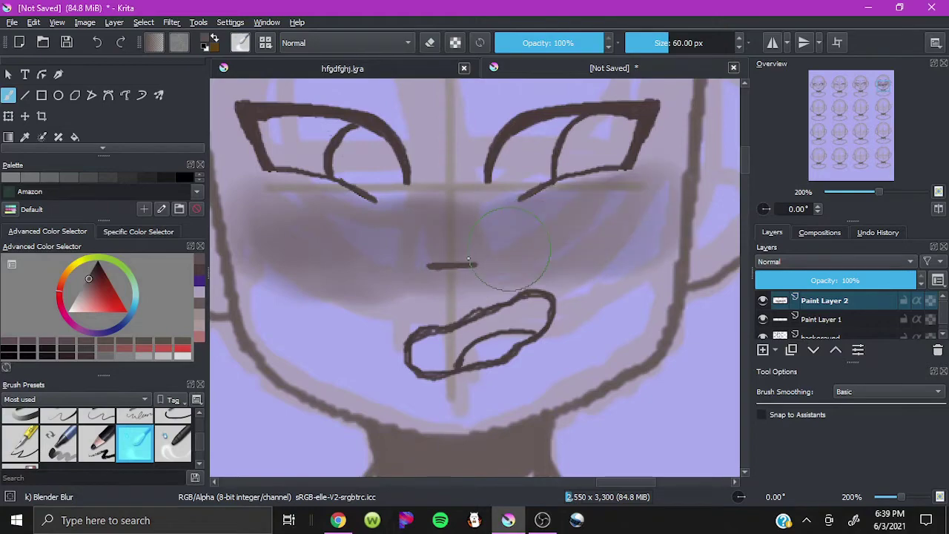
pyautogui.scroll(-4, 467, 278)
pyautogui.rightClick(825, 300)
pyautogui.click(816, 155)
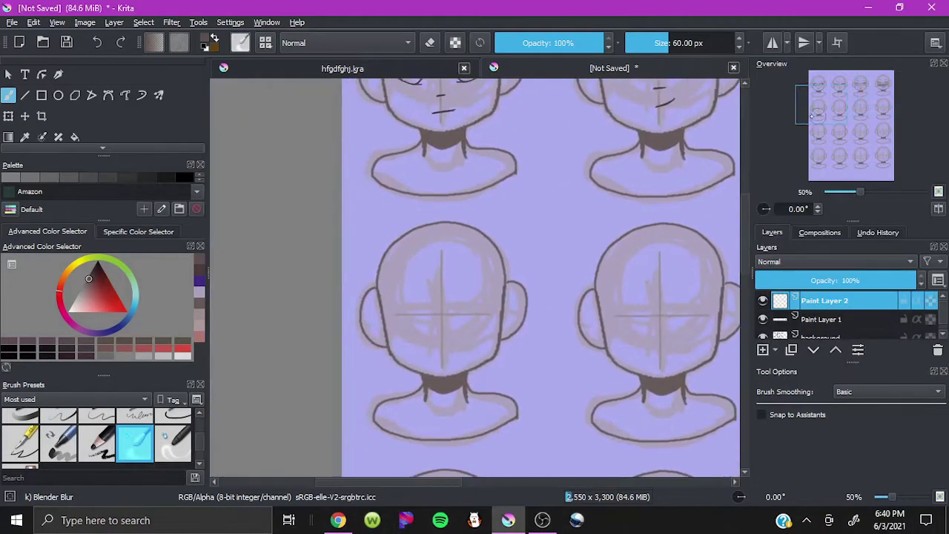
# Step: Draw the nose, frowning mouth and angry right eye with furrowed brow on the fifth head
pyautogui.scroll(5, 474, 278)
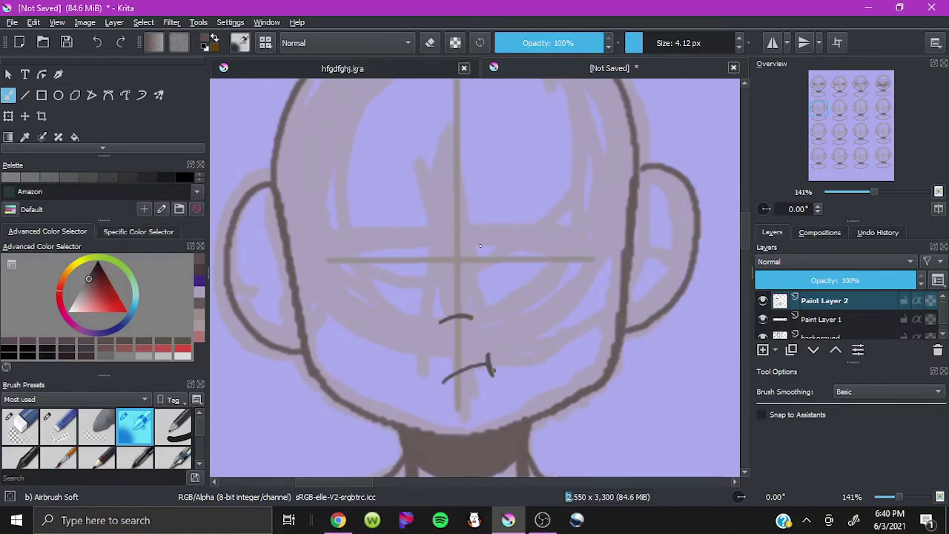
pyautogui.moveTo(478, 256)
pyautogui.mouseDown()
pyautogui.moveTo(569, 212)
pyautogui.moveTo(544, 273)
pyautogui.mouseUp()
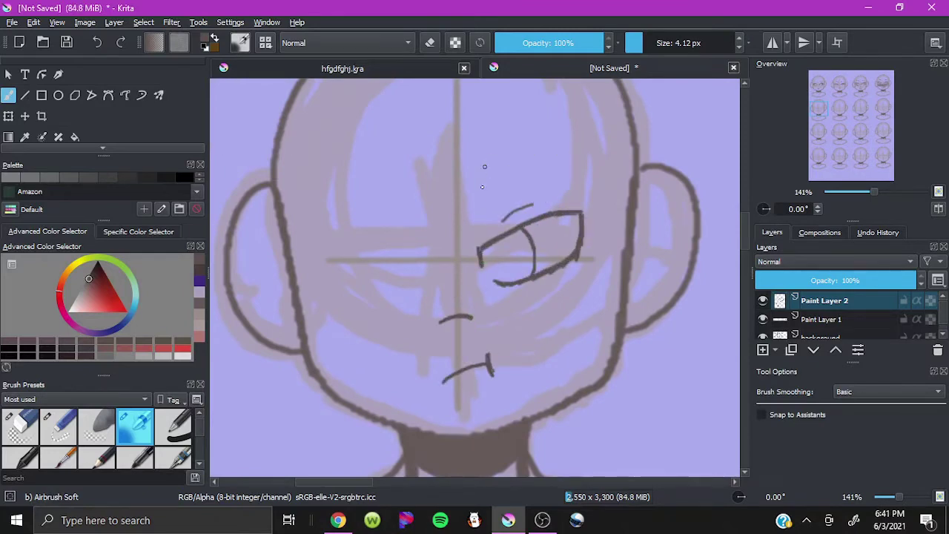
pyautogui.moveTo(538, 151); pyautogui.dragTo(489, 181)
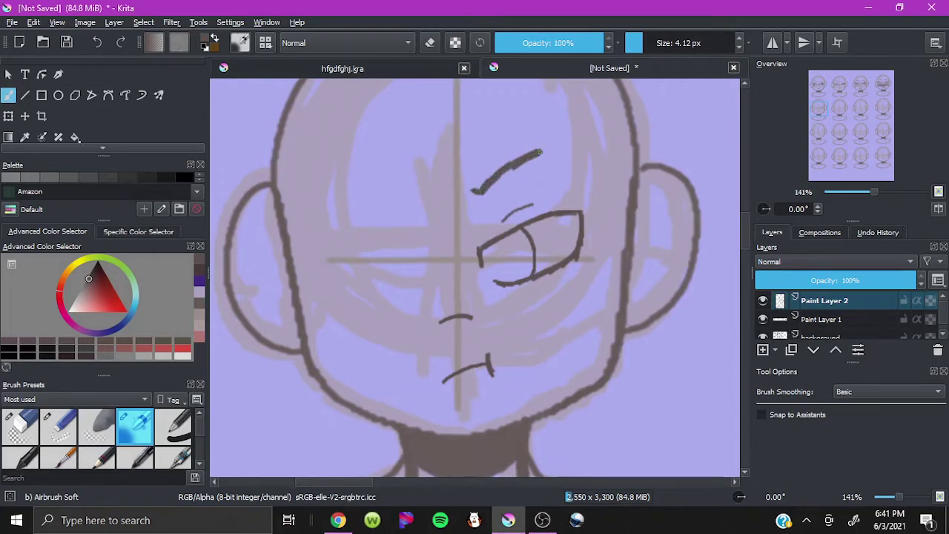
pyautogui.hotkey('ctrl', 'r')
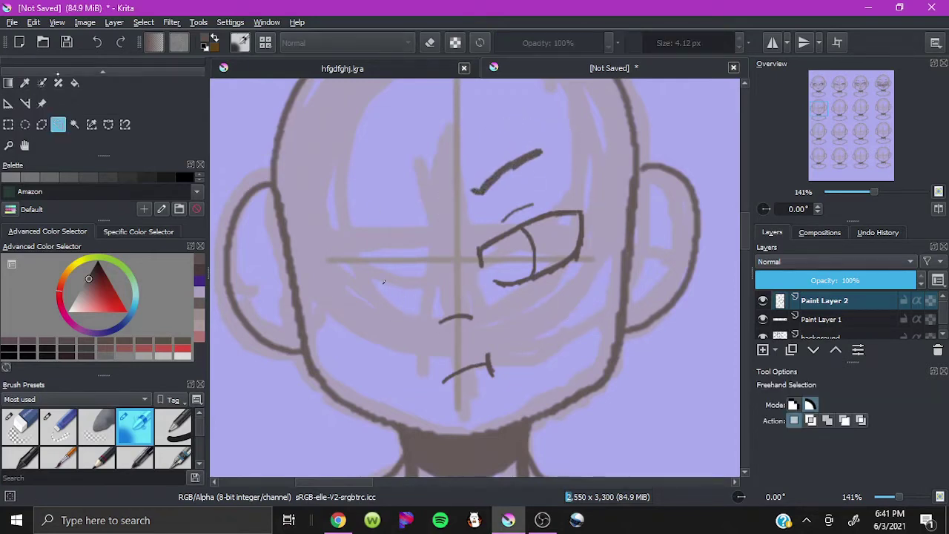
pyautogui.hotkey('ctrl', 'v')
pyautogui.press('t')
pyautogui.press('t')
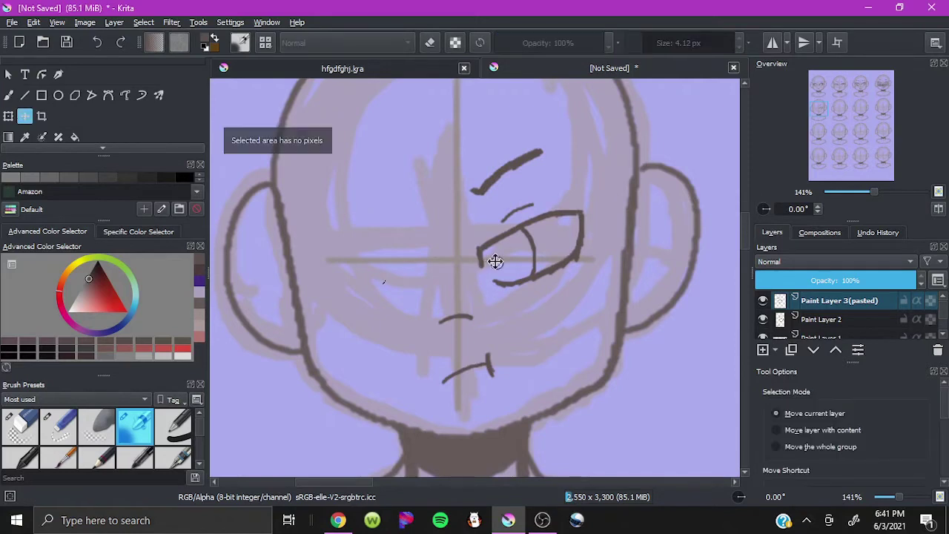
# Step: Mirror a copy of the angry eye and brow onto the left side and merge it in
pyautogui.hotkey('ctrl', 'r')
pyautogui.moveTo(435, 208); pyautogui.dragTo(430, 211)
pyautogui.hotkey('ctrl', 't')
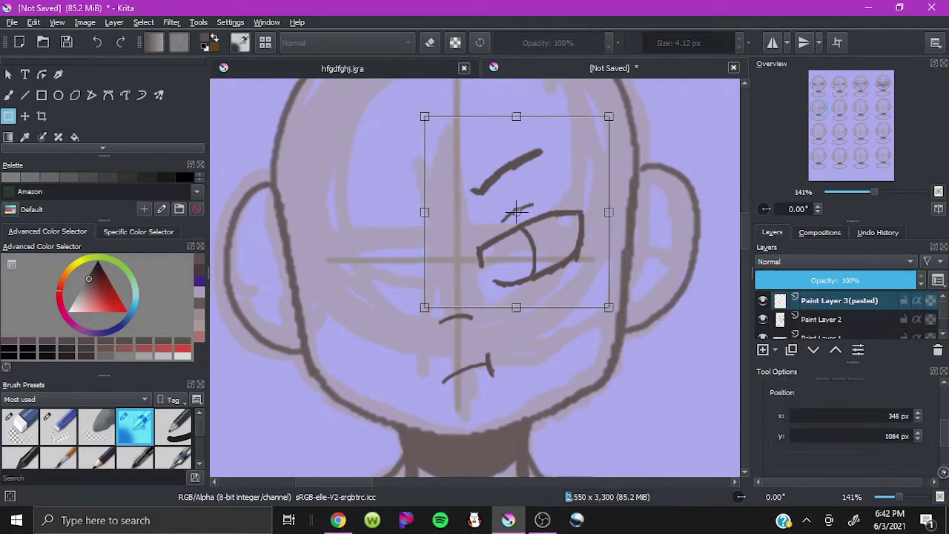
pyautogui.hotkey('ctrl', 'shift', 'h')
pyautogui.hotkey('ctrl', 'r')
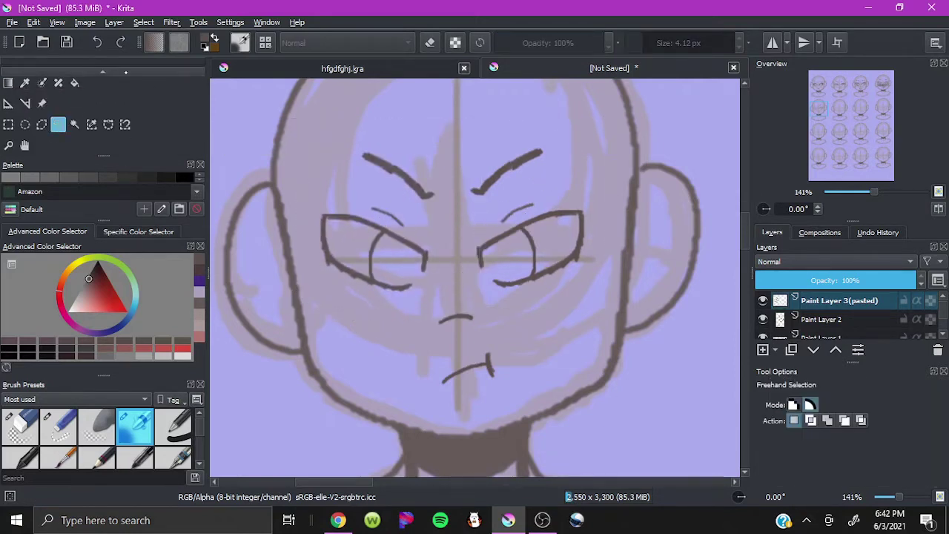
pyautogui.press('b')
pyautogui.hotkey('ctrl', 'e')
# Step: Paint reddish blush on both cheeks and blend it softly
pyautogui.moveTo(526, 84); pyautogui.dragTo(505, 124)
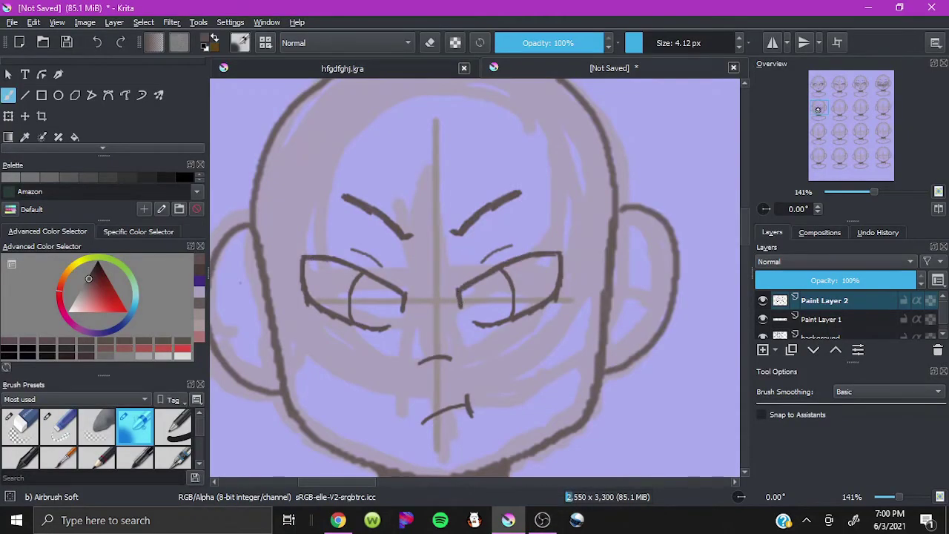
pyautogui.moveTo(260, 260); pyautogui.dragTo(330, 293)
pyautogui.moveTo(452, 274); pyautogui.dragTo(534, 230)
pyautogui.moveTo(252, 259); pyautogui.dragTo(330, 293)
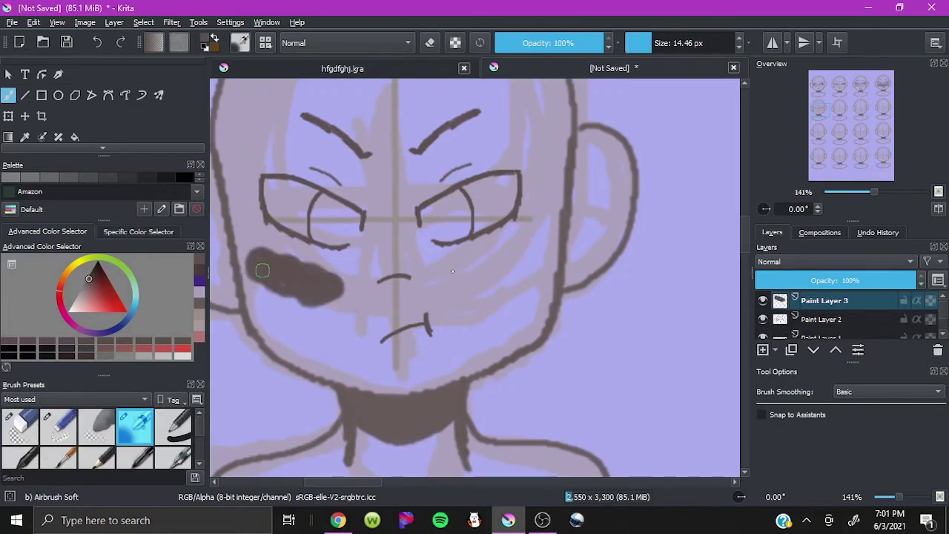
pyautogui.moveTo(448, 274); pyautogui.dragTo(534, 234)
pyautogui.moveTo(245, 260)
pyautogui.mouseDown()
pyautogui.moveTo(341, 304)
pyautogui.moveTo(463, 291)
pyautogui.mouseUp()
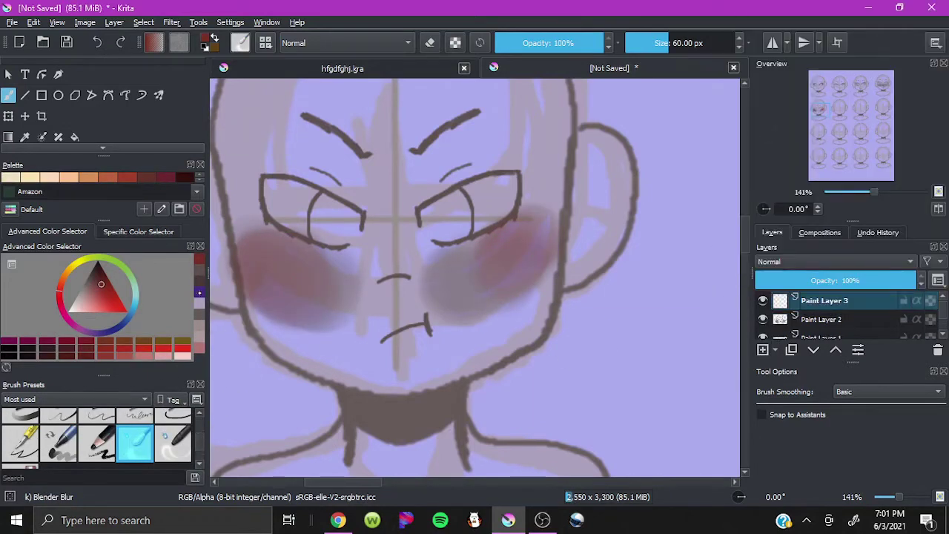
pyautogui.moveTo(662, 43); pyautogui.dragTo(637, 43)
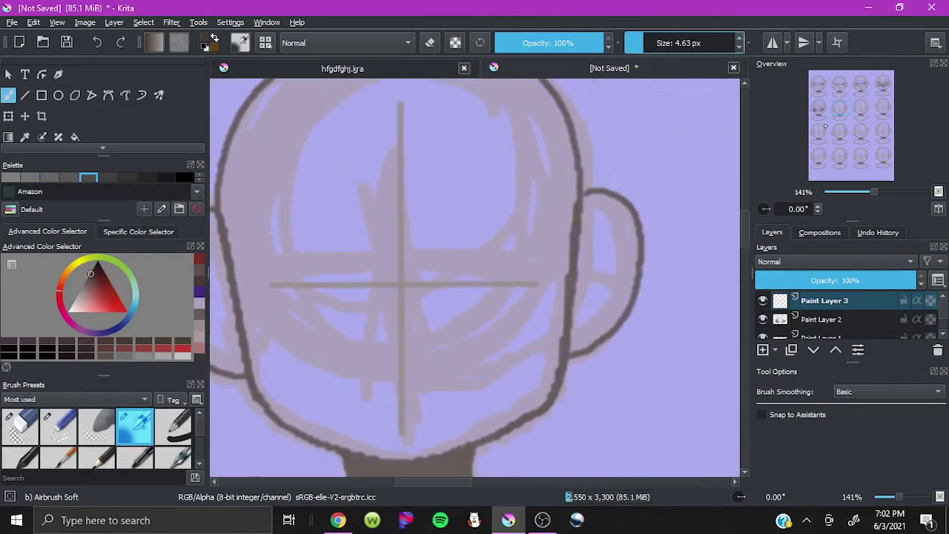
# Step: Draw a small nose, closed-eye curves with lashes and a tongue-out mouth on the sixth head
pyautogui.moveTo(386, 348); pyautogui.dragTo(421, 340)
pyautogui.moveTo(435, 293); pyautogui.dragTo(522, 256)
pyautogui.moveTo(375, 299); pyautogui.dragTo(315, 299)
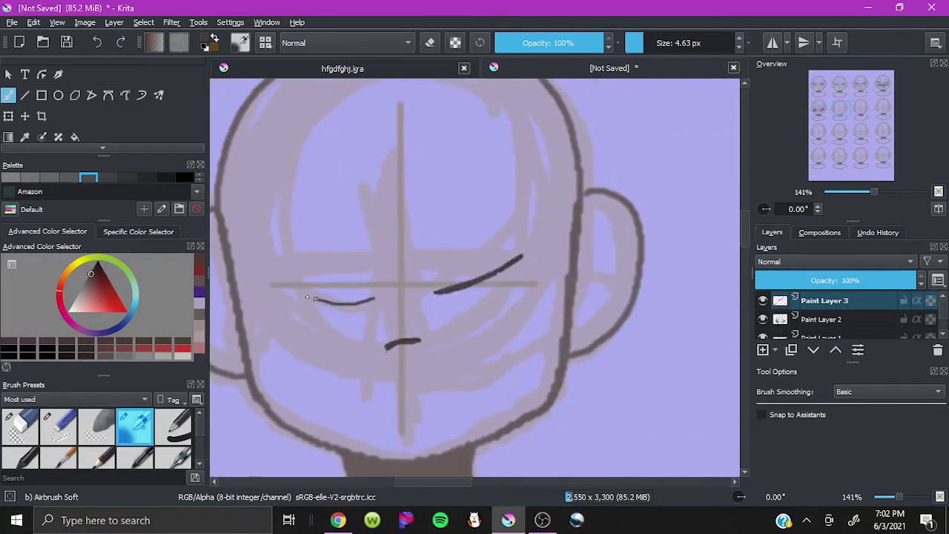
pyautogui.moveTo(518, 257); pyautogui.dragTo(430, 291)
pyautogui.moveTo(517, 176); pyautogui.dragTo(452, 223)
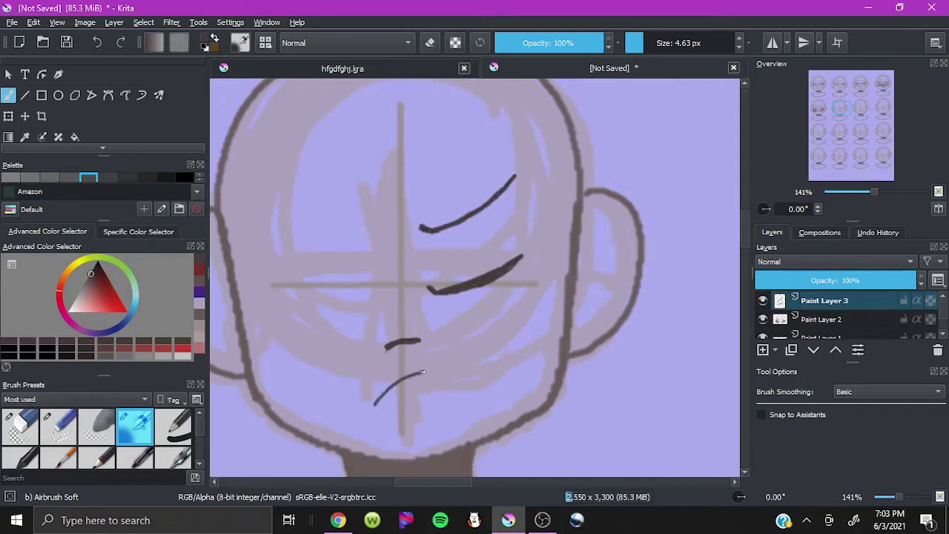
pyautogui.moveTo(423, 373); pyautogui.dragTo(426, 393)
# Step: Copy the closed-eye strokes and mirror the copy onto the left side
pyautogui.hotkey('ctrl', 'shift', 'f')
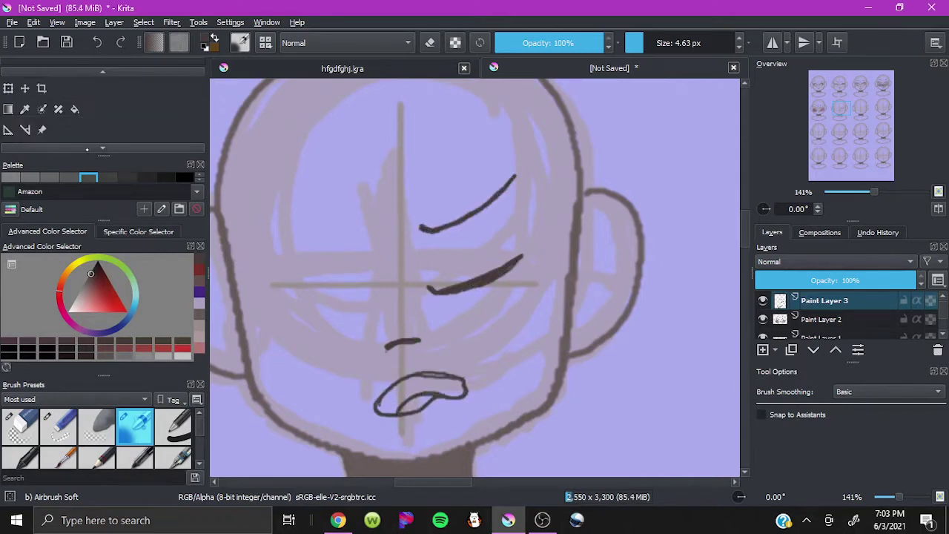
pyautogui.moveTo(386, 195); pyautogui.dragTo(389, 194)
pyautogui.hotkey('ctrl', 'c')
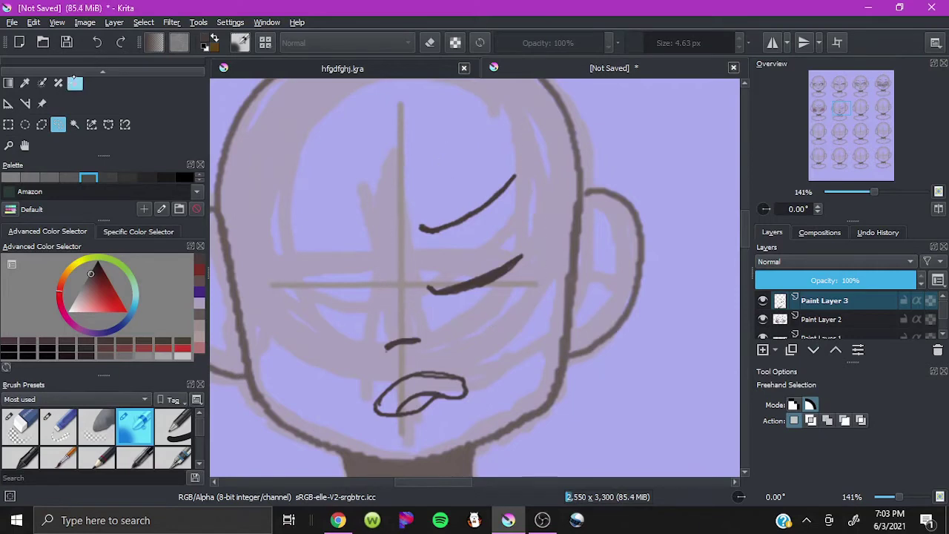
pyautogui.hotkey('ctrl', 'v')
pyautogui.hotkey('ctrl', 't')
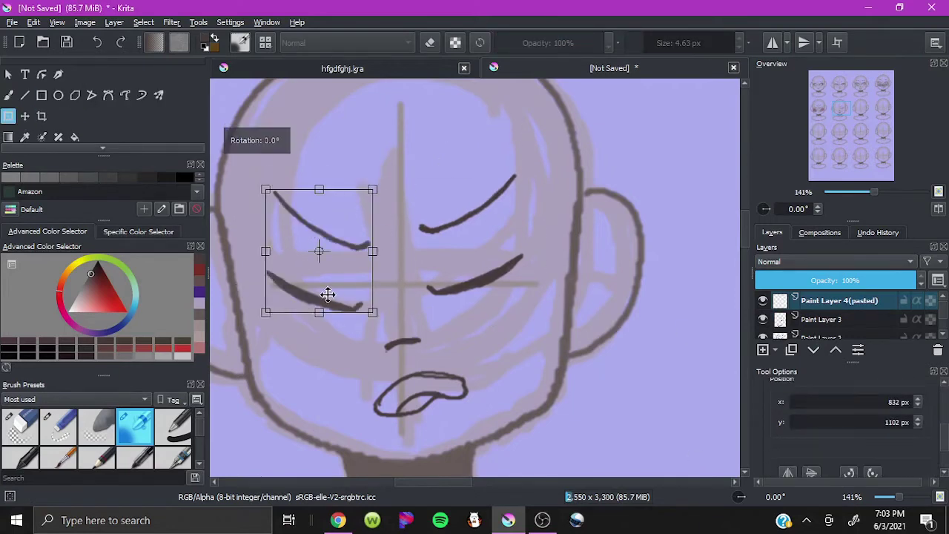
pyautogui.moveTo(319, 251); pyautogui.dragTo(347, 281)
pyautogui.press('Return')
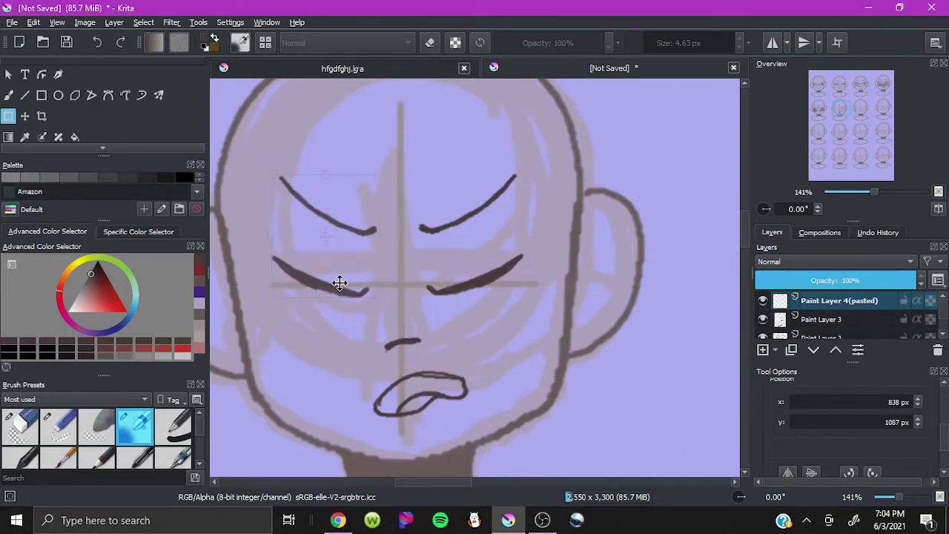
# Step: Merge the pasted eyes and the face down into the sketch layer
pyautogui.press('pagedown')
pyautogui.press('m')
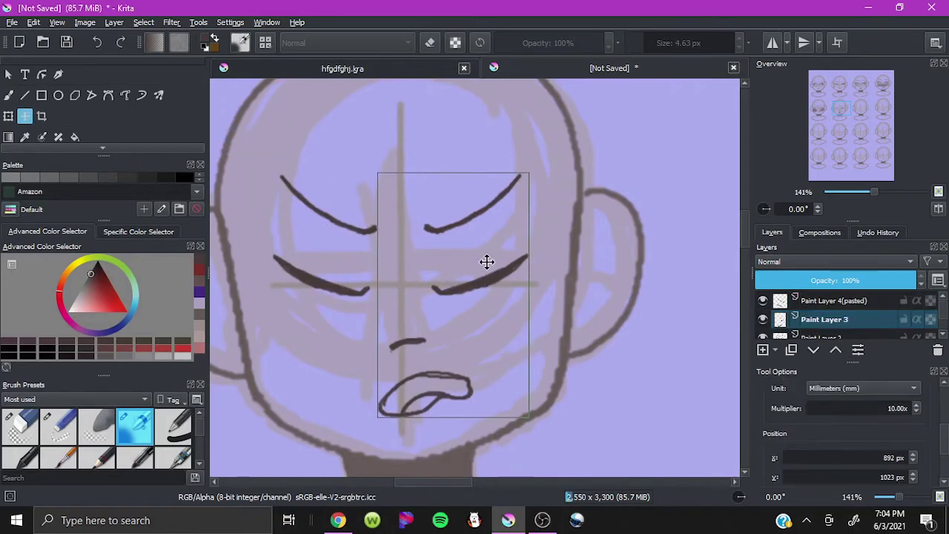
pyautogui.press('b')
pyautogui.rightClick(830, 300)
pyautogui.click(786, 127)
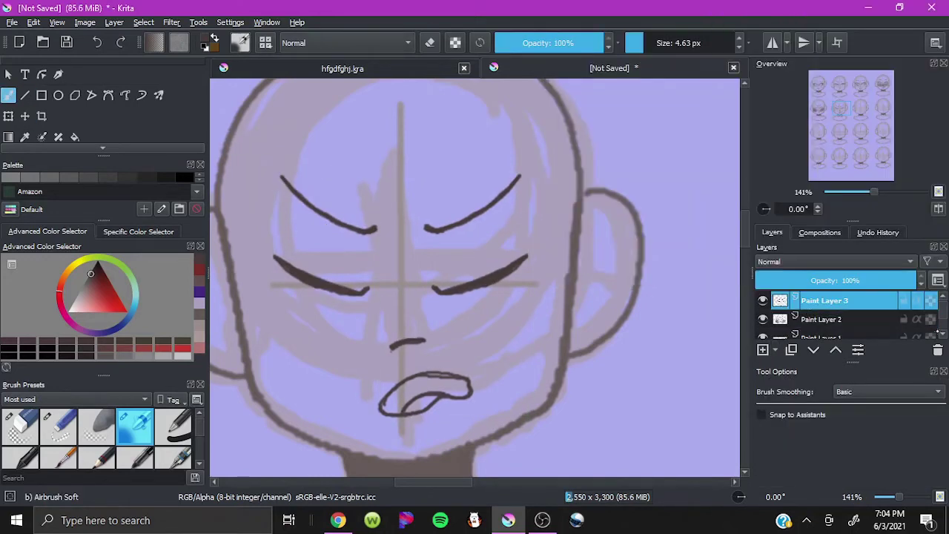
pyautogui.rightClick(831, 301)
pyautogui.click(816, 128)
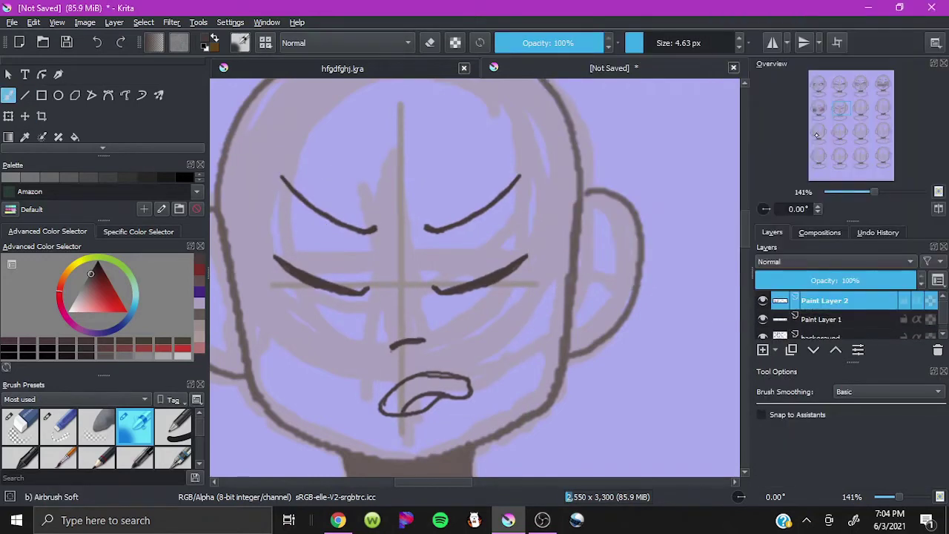
pyautogui.moveTo(818, 135); pyautogui.dragTo(861, 109)
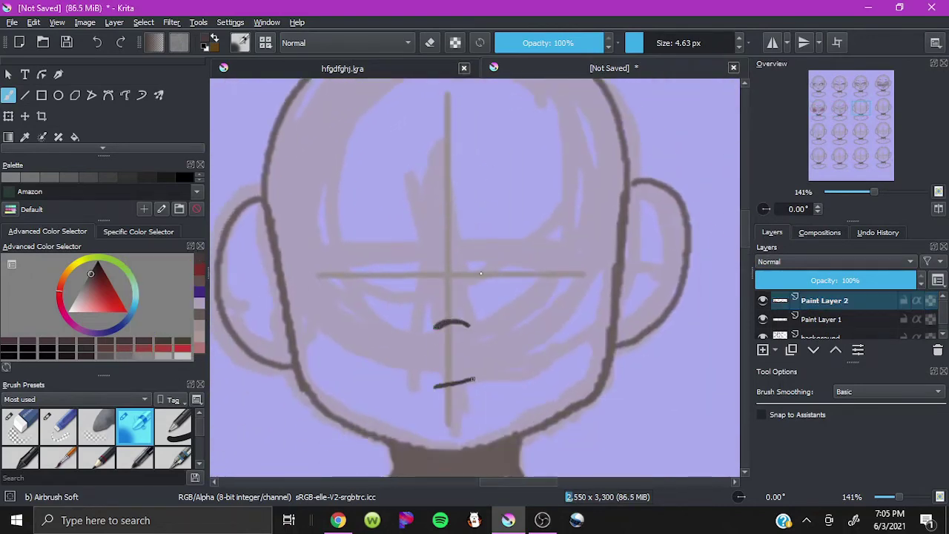
# Step: Draw the half-lidded right eye's lids and lasso-select the right eye and brow
pyautogui.moveTo(475, 281)
pyautogui.mouseDown()
pyautogui.moveTo(551, 250)
pyautogui.moveTo(573, 275)
pyautogui.moveTo(490, 288)
pyautogui.mouseUp()
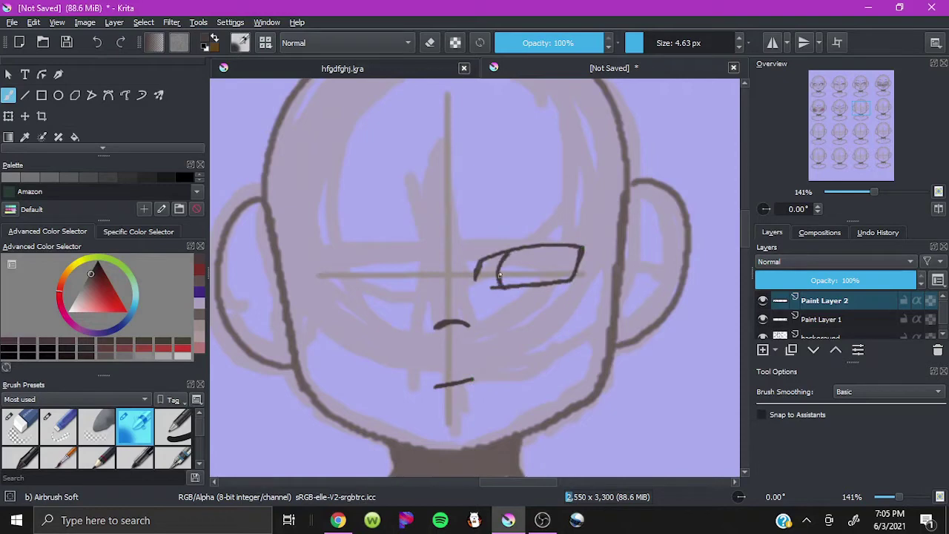
pyautogui.hotkey('ctrl', 'z')
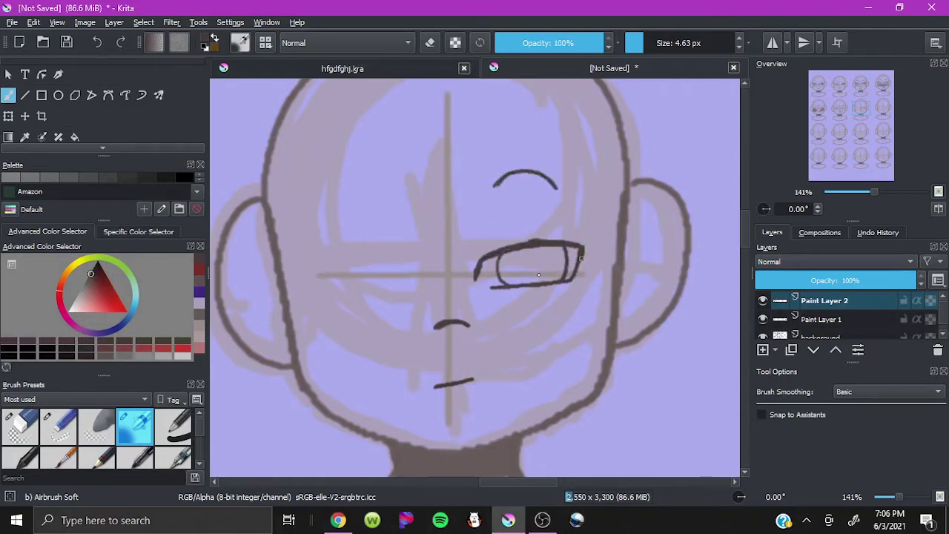
pyautogui.hotkey('ctrl', 'r')
pyautogui.moveTo(450, 259); pyautogui.dragTo(533, 348)
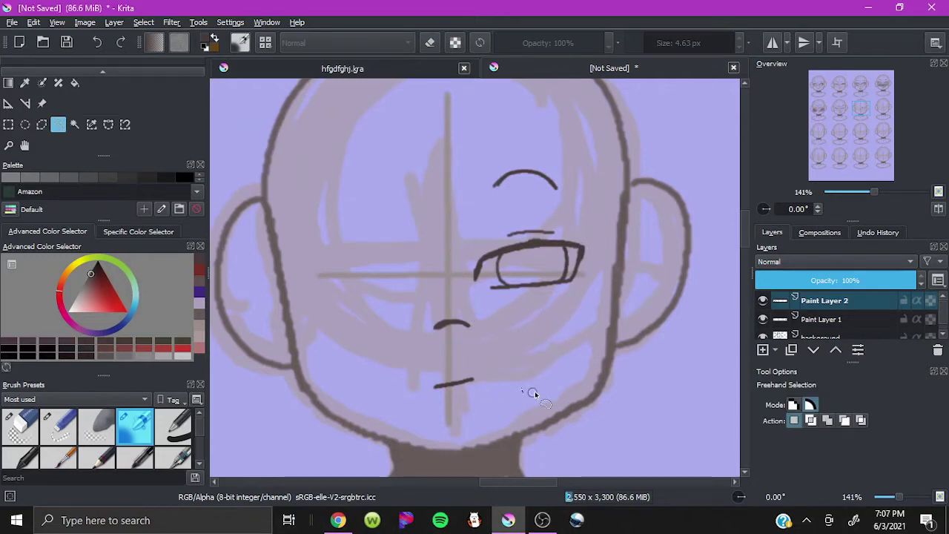
# Step: Paste a mirrored copy of the eye and brow on the left and merge it into Paint Layer 2
pyautogui.hotkey('ctrl', 'c')
pyautogui.hotkey('ctrl', 'v')
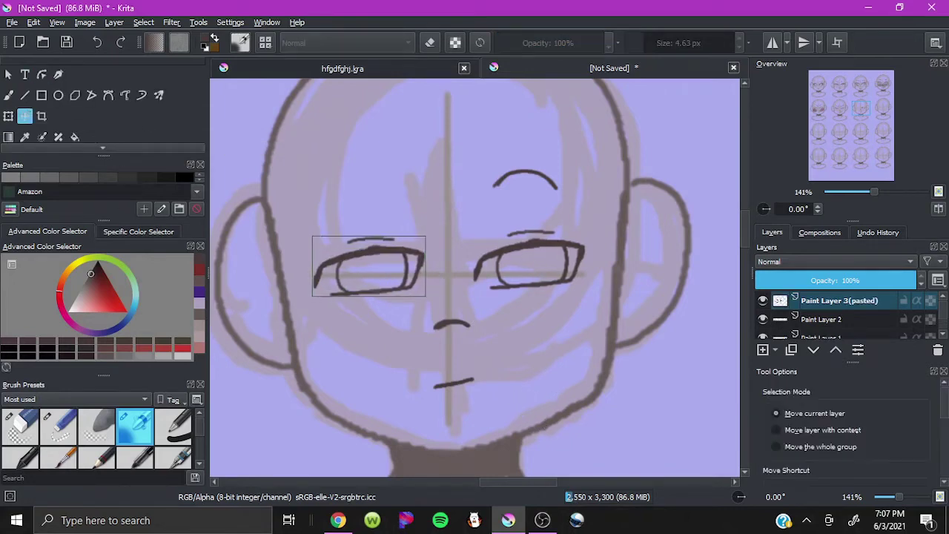
pyautogui.hotkey('ctrl', 't')
pyautogui.press('b')
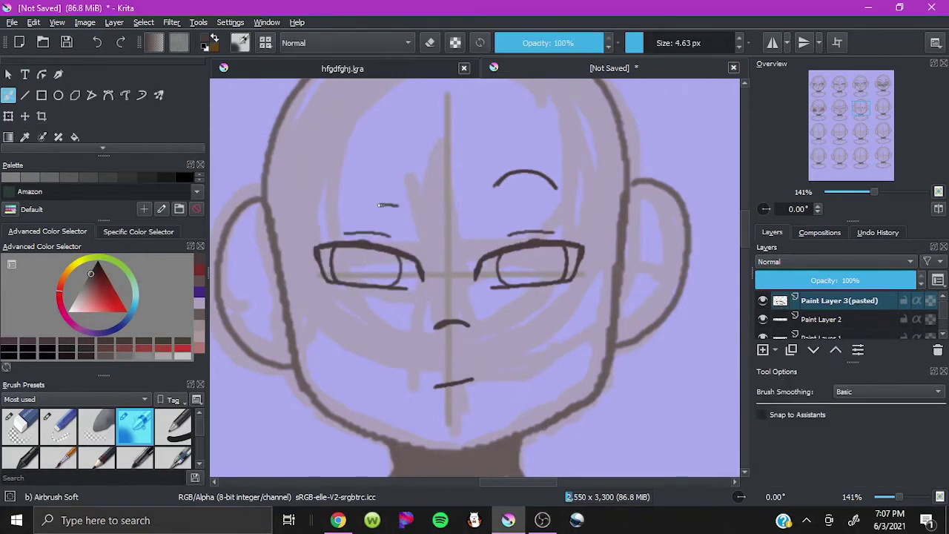
pyautogui.hotkey('ctrl', 'e')
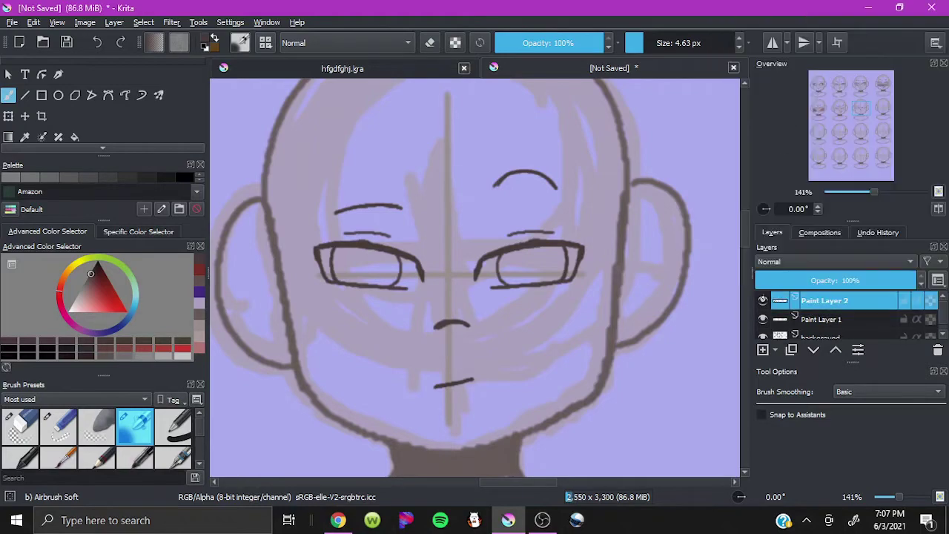
pyautogui.moveTo(860, 107); pyautogui.dragTo(880, 107)
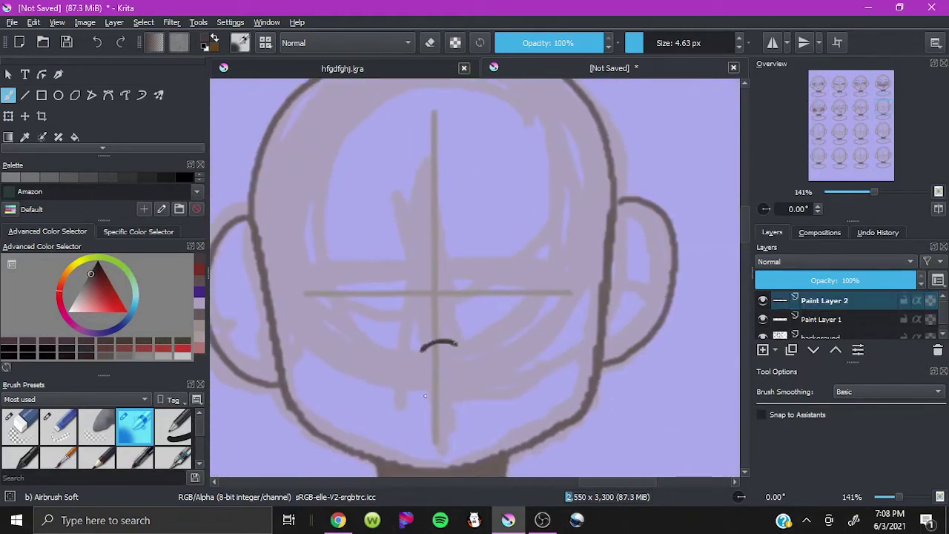
# Step: Draw a long curved closed-eye line and a slanted eyebrow above it on the right
pyautogui.hotkey('ctrl', 'z')
pyautogui.moveTo(496, 293); pyautogui.dragTo(547, 259)
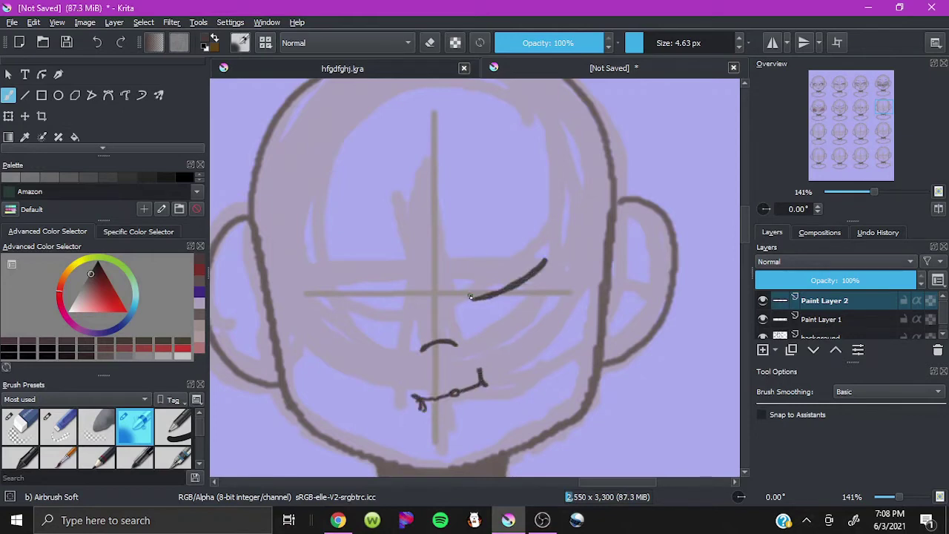
pyautogui.hotkey('ctrl', 'z')
pyautogui.moveTo(467, 298); pyautogui.dragTo(563, 257)
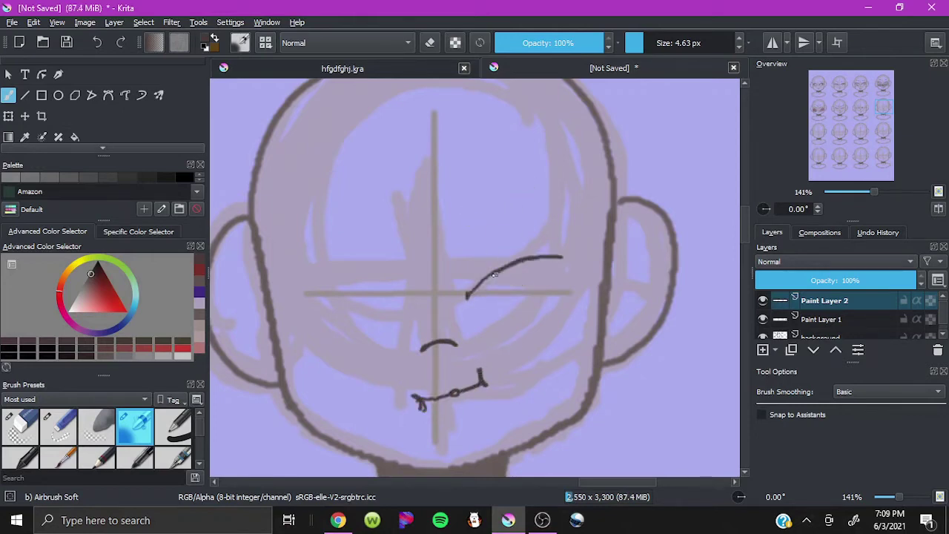
pyautogui.moveTo(539, 191); pyautogui.dragTo(462, 223)
# Step: Lasso-copy the closed eye and brow and place a mirrored copy on the left side
pyautogui.hotkey('ctrl', 'r')
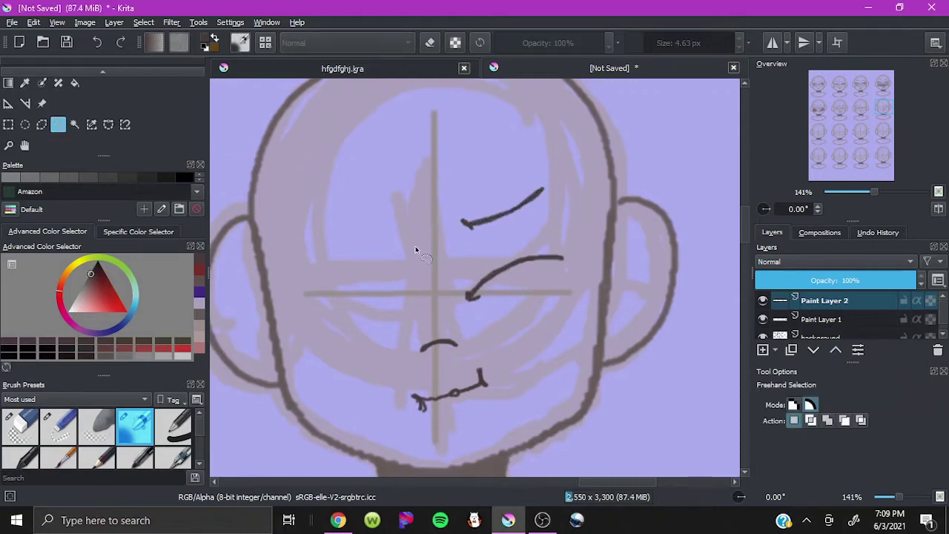
pyautogui.moveTo(496, 338); pyautogui.dragTo(563, 359)
pyautogui.hotkey('ctrl', 'c')
pyautogui.hotkey('ctrl', 'v')
pyautogui.hotkey('ctrl', 't')
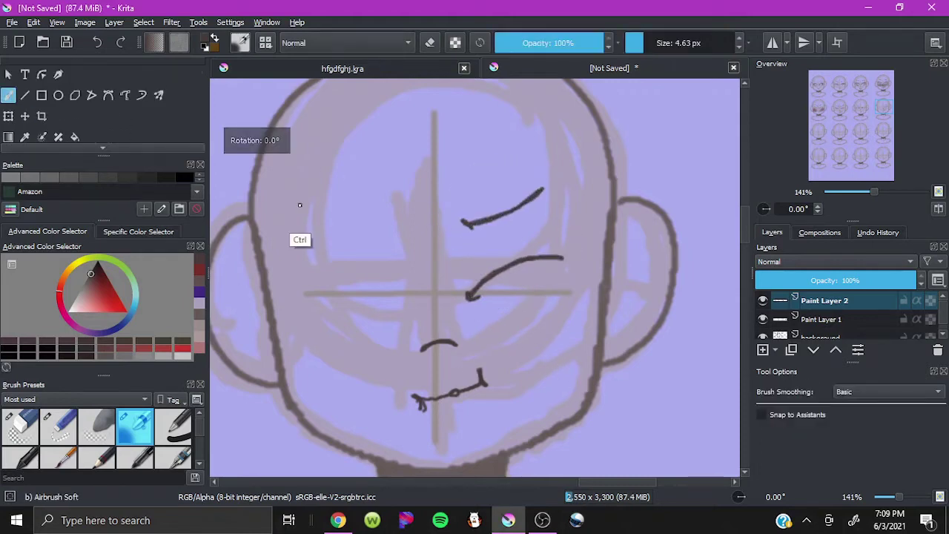
pyautogui.moveTo(564, 244); pyautogui.dragTo(314, 244)
pyautogui.moveTo(329, 300); pyautogui.dragTo(359, 279)
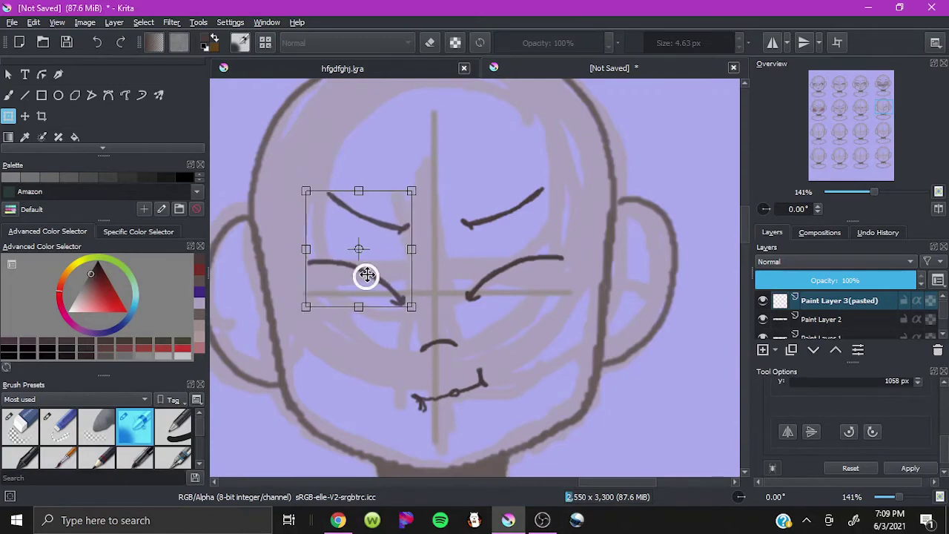
pyautogui.press('b')
# Step: Merge the mirrored eye into the drawing layer and draw a round eye circle on the next head
pyautogui.moveTo(882, 110); pyautogui.dragTo(817, 135)
pyautogui.hotkey('ctrl', 'e')
pyautogui.hotkey('shift', 'F8')
pyautogui.moveTo(461, 217); pyautogui.dragTo(541, 298)
# Step: Nudge the round eye slightly up and to the right
pyautogui.press('b')
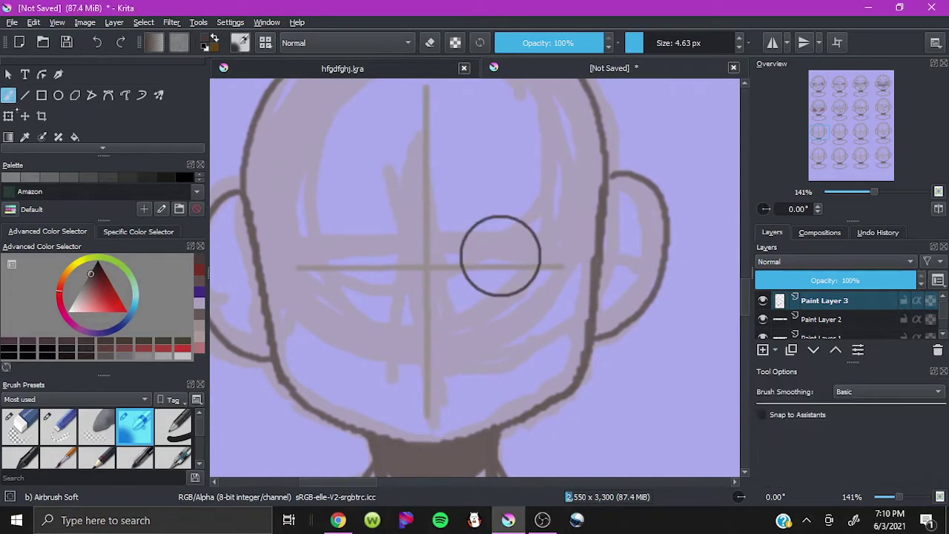
pyautogui.press('t')
pyautogui.moveTo(405, 325); pyautogui.dragTo(414, 320)
pyautogui.press('b')
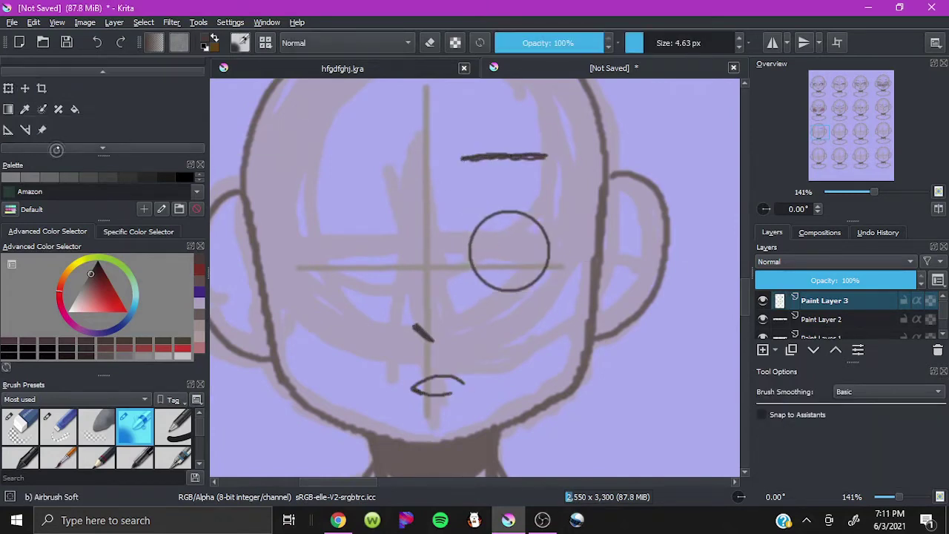
# Step: Rectangle-select the eyebrow and round eye, paste a copy and move it to the left eye position
pyautogui.hotkey('ctrl', 'r')
pyautogui.moveTo(428, 115)
pyautogui.mouseDown()
pyautogui.moveTo(581, 307)
pyautogui.moveTo(565, 335)
pyautogui.mouseUp()
pyautogui.scroll(-5, 475, 278)
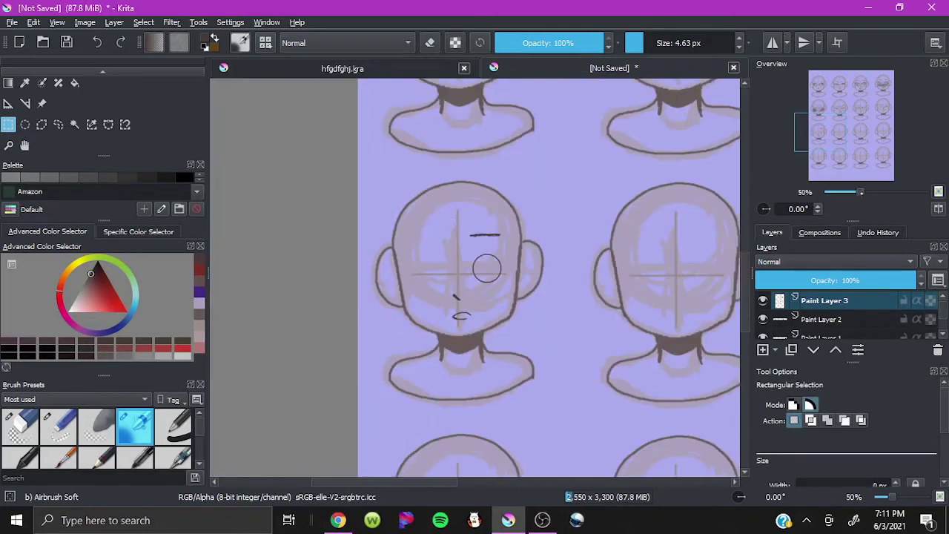
pyautogui.scroll(6, 475, 278)
pyautogui.hotkey('ctrl', 'v')
pyautogui.press('t')
pyautogui.moveTo(331, 135); pyautogui.dragTo(101, 136)
pyautogui.hotkey('ctrl', 't')
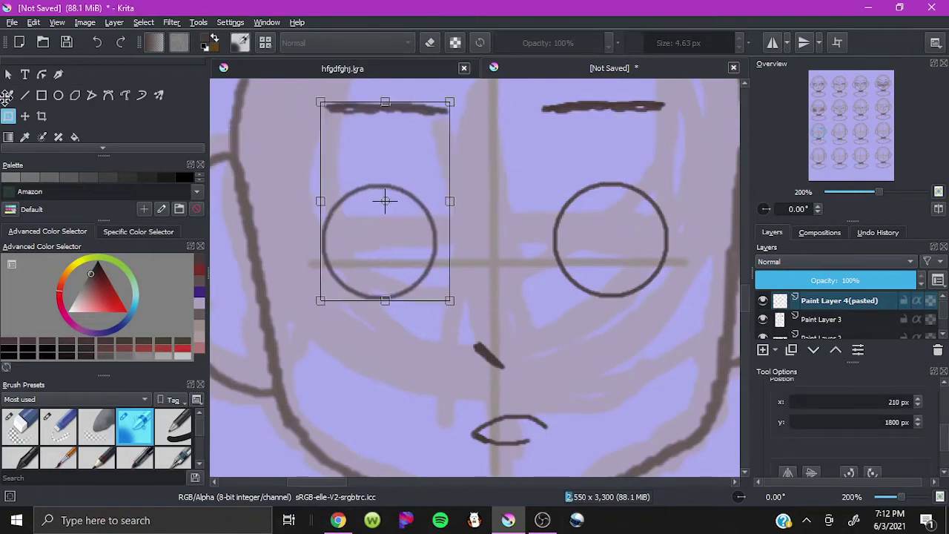
pyautogui.click(6, 97)
# Step: Merge the pasted eye layer down into Paint Layer 3
pyautogui.rightClick(838, 308)
pyautogui.click(749, 130)
pyautogui.moveTo(817, 135); pyautogui.dragTo(839, 132)
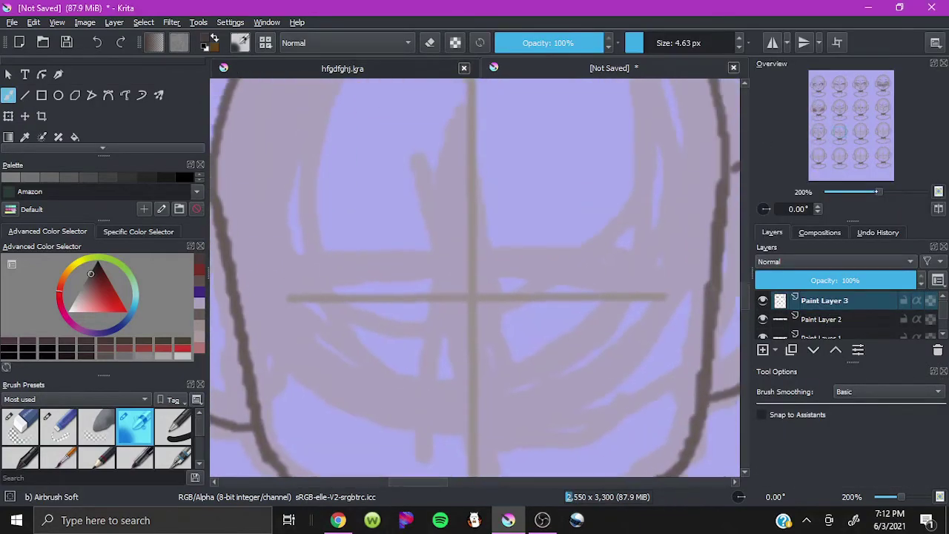
pyautogui.scroll(-7, 816, 134)
pyautogui.scroll(5, 816, 134)
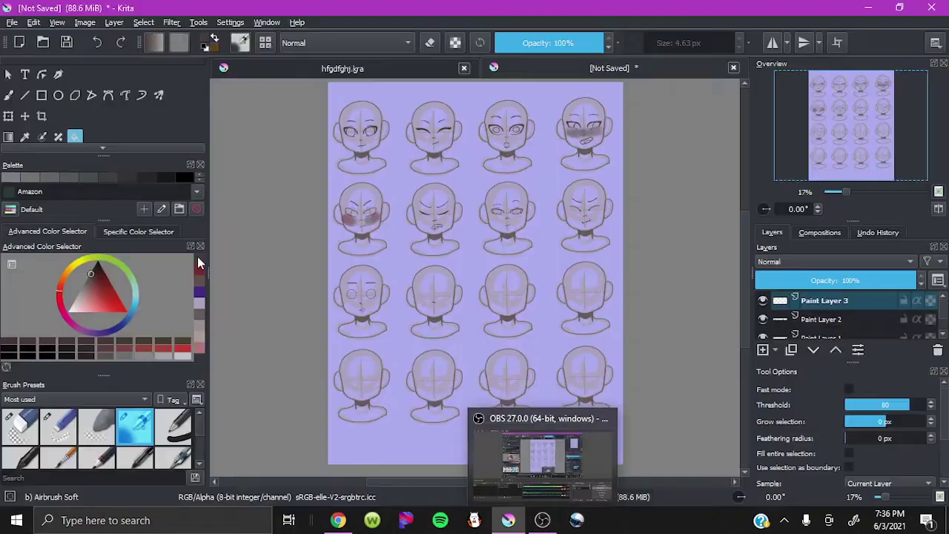
# Step: Draw the right eye's upper line and a darker, thicker lower line for a half-lidded look
pyautogui.scroll(2, 474, 282)
pyautogui.scroll(2, 388, 349)
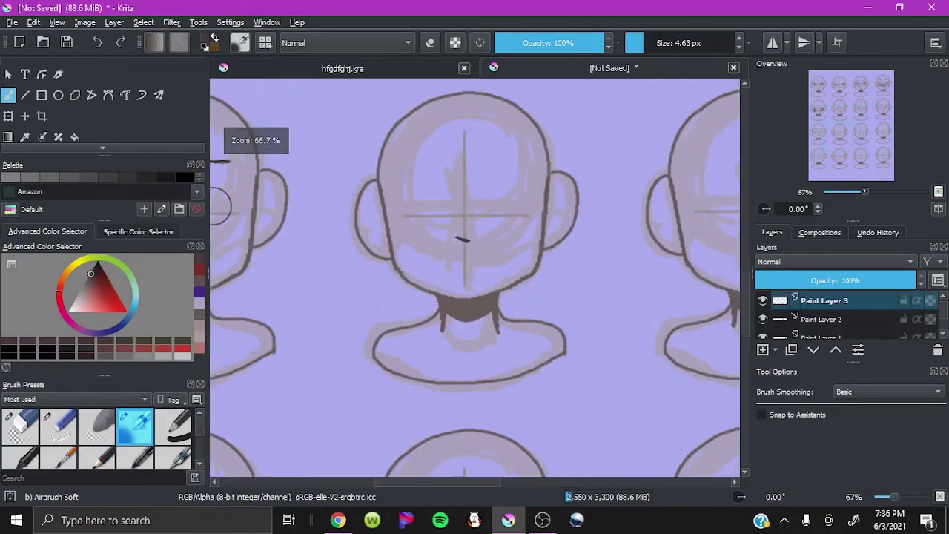
pyautogui.scroll(1, 388, 349)
pyautogui.moveTo(428, 222); pyautogui.dragTo(491, 219)
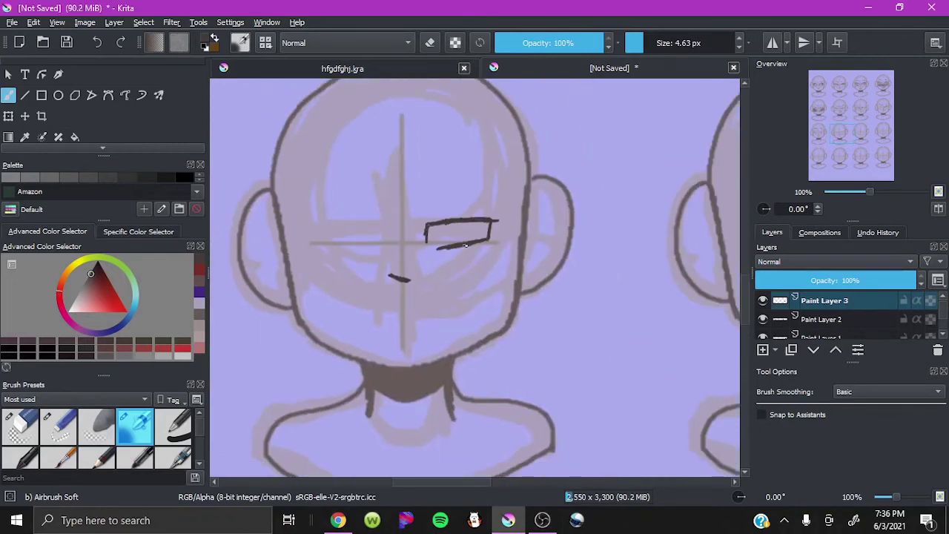
pyautogui.moveTo(442, 248); pyautogui.dragTo(490, 241)
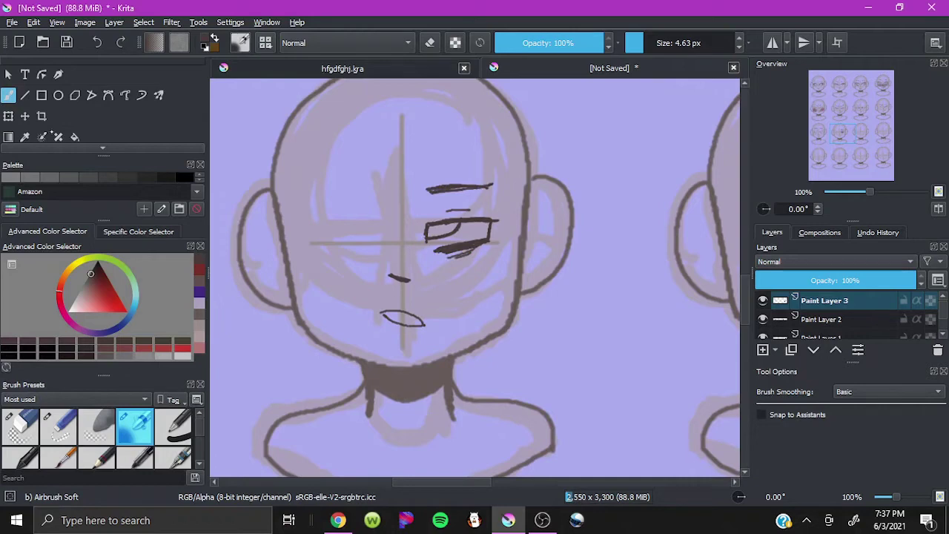
# Step: Lasso-copy the right eye and brow and place the pasted copy over the left eye
pyautogui.hotkey('ctrl', 'r')
pyautogui.moveTo(445, 159); pyautogui.dragTo(437, 164)
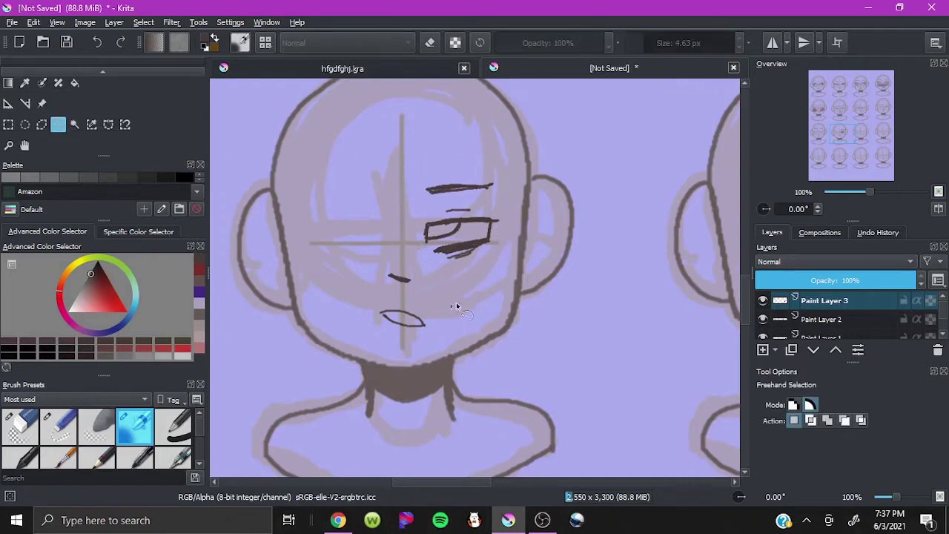
pyautogui.press('t')
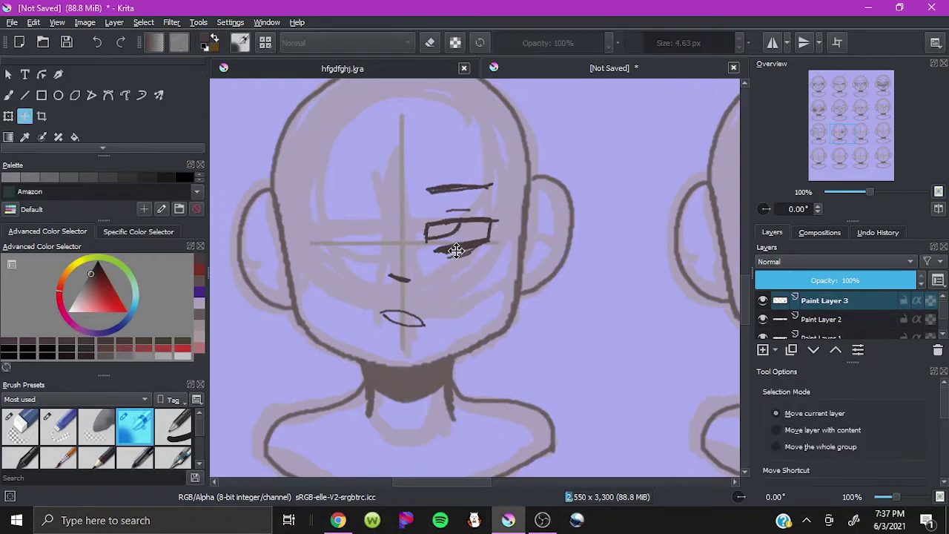
pyautogui.hotkey('ctrl', 'r')
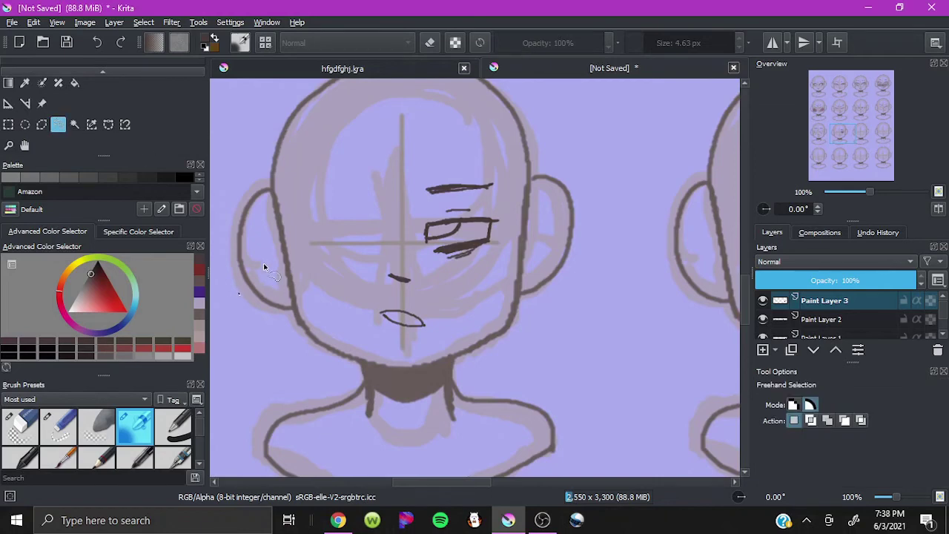
pyautogui.hotkey('ctrl', 'c')
pyautogui.hotkey('ctrl', 'v')
pyautogui.press('t')
pyautogui.moveTo(462, 221); pyautogui.dragTo(340, 223)
pyautogui.hotkey('ctrl', 't')
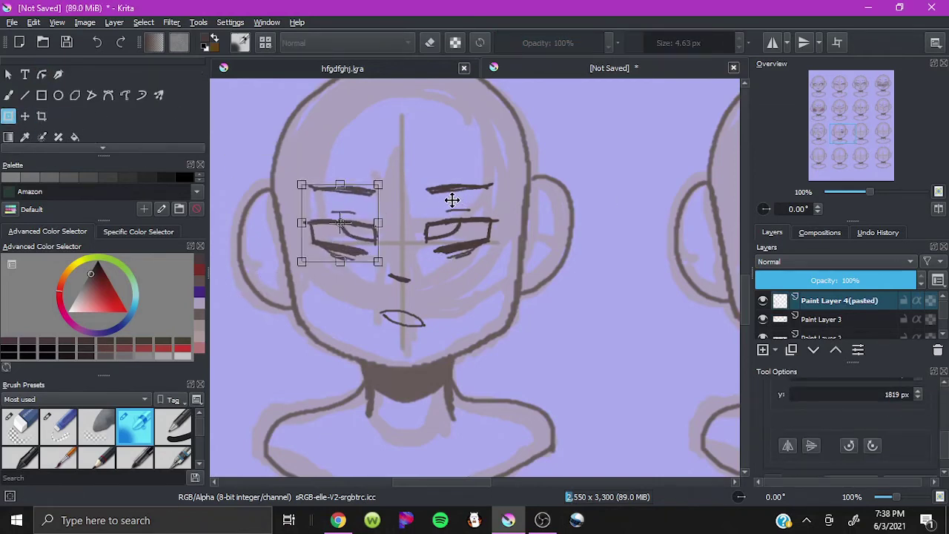
pyautogui.press('b')
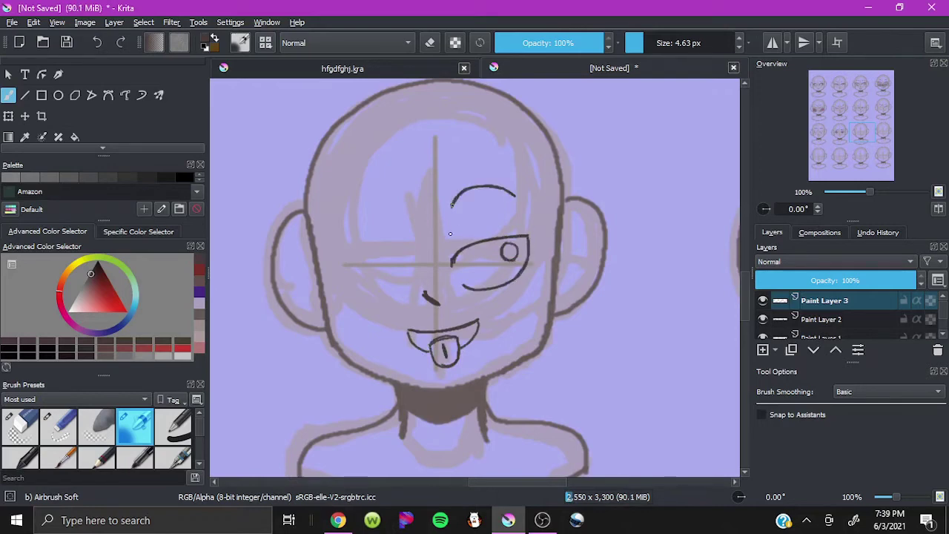
# Step: Try mirroring a duplicate of the drawing layer, then undo it
pyautogui.hotkey('ctrl', 'j')
pyautogui.hotkey('ctrl', 't')
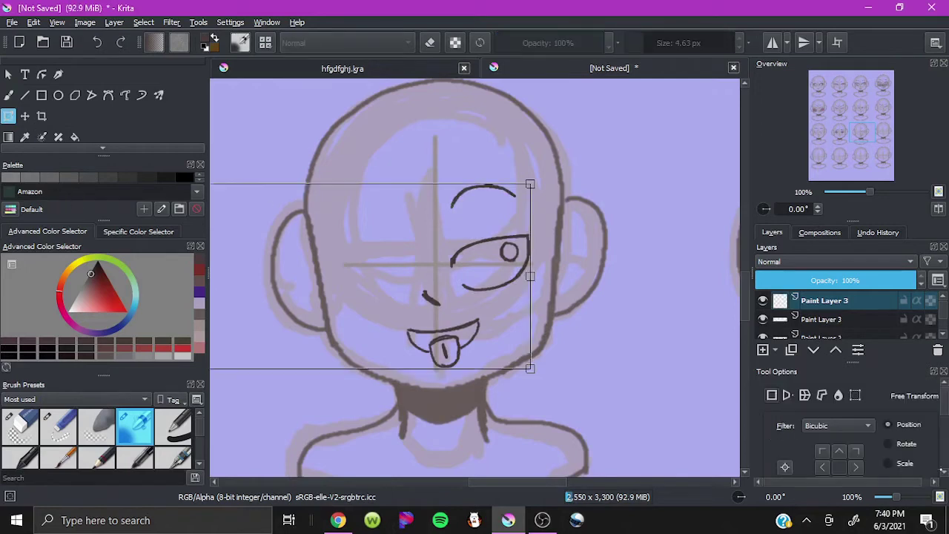
pyautogui.hotkey('ctrl', 'z')
pyautogui.press('b')
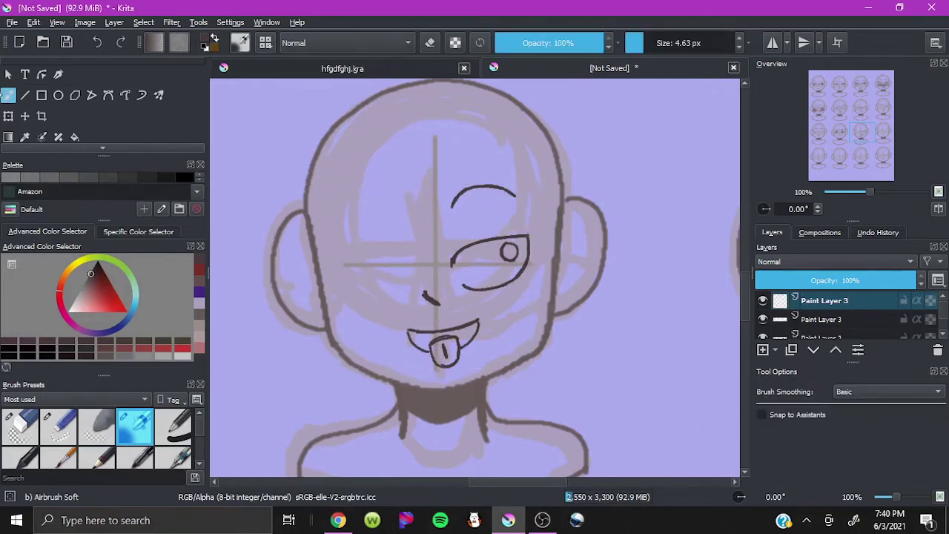
# Step: Lasso-copy the eye, paste it and flip it horizontally onto the left side
pyautogui.hotkey('ctrl', 'r')
pyautogui.moveTo(528, 291); pyautogui.dragTo(540, 297)
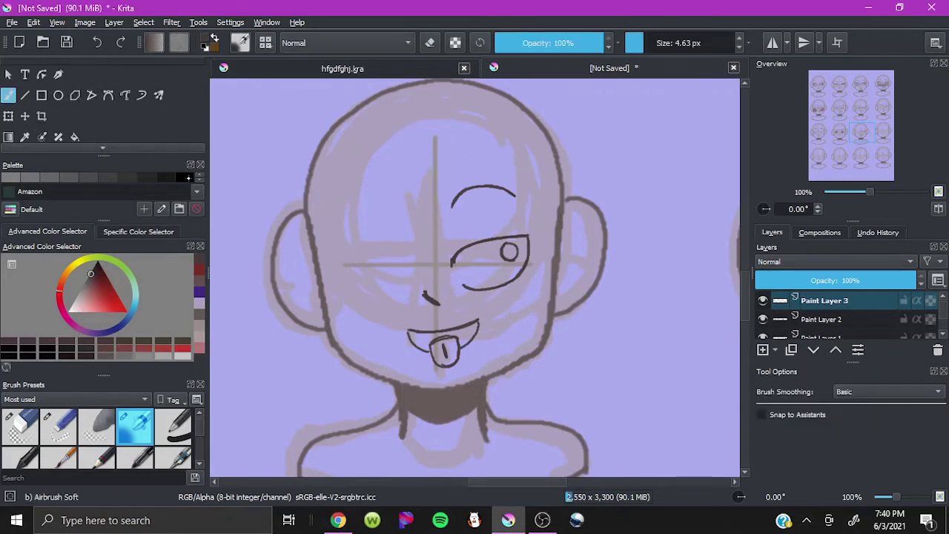
pyautogui.hotkey('ctrl', 'c')
pyautogui.hotkey('ctrl', 'v')
pyautogui.hotkey('ctrl', 't')
pyautogui.hotkey('ctrl', 'shift', 'h')
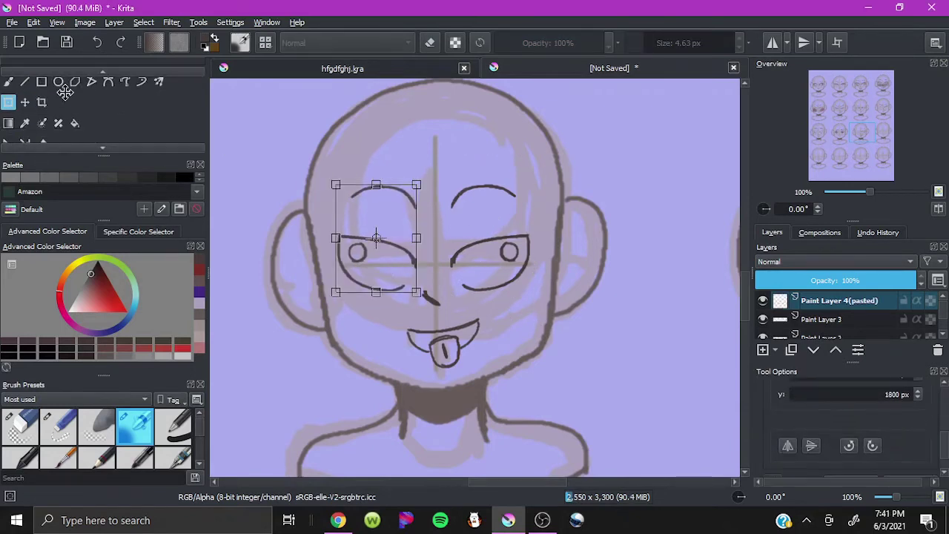
pyautogui.press('b')
# Step: Erase the mirrored pupil in the left eye and merge the pasted layer down
pyautogui.press('e')
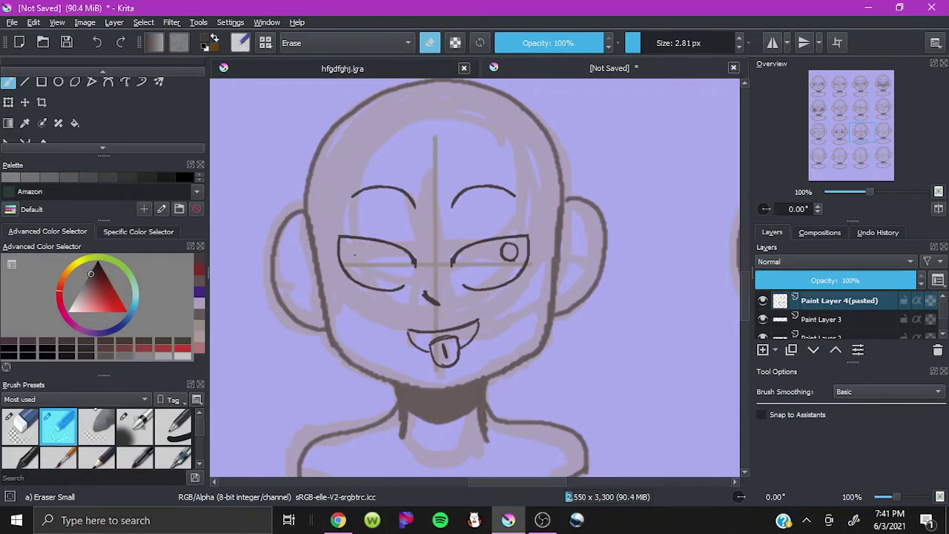
pyautogui.press('/')
pyautogui.moveTo(356, 264); pyautogui.dragTo(358, 266)
pyautogui.rightClick(838, 300)
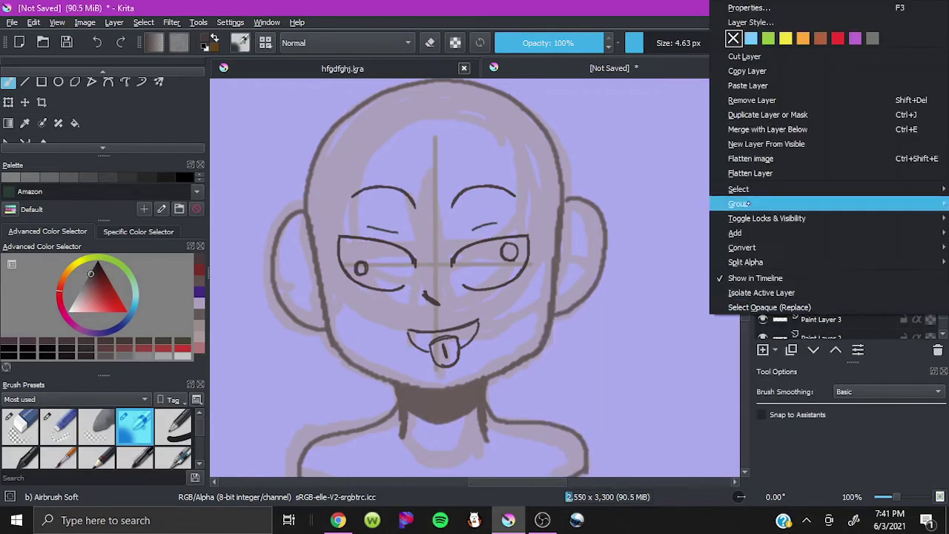
pyautogui.click(764, 127)
pyautogui.moveTo(838, 132); pyautogui.dragTo(858, 141)
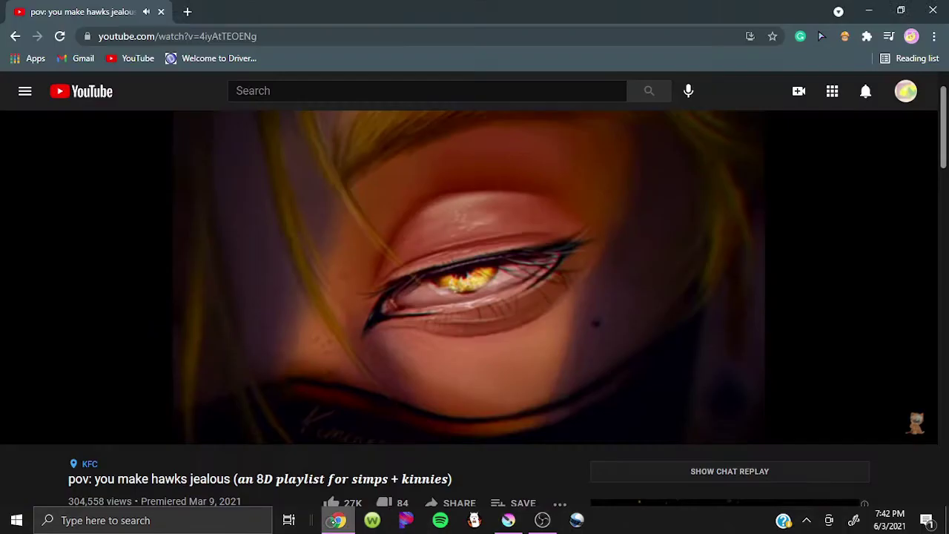
# Step: Begin the twelfth head's features with a brow, narrowed eye and wavy open mouth
pyautogui.moveTo(458, 352); pyautogui.dragTo(443, 345)
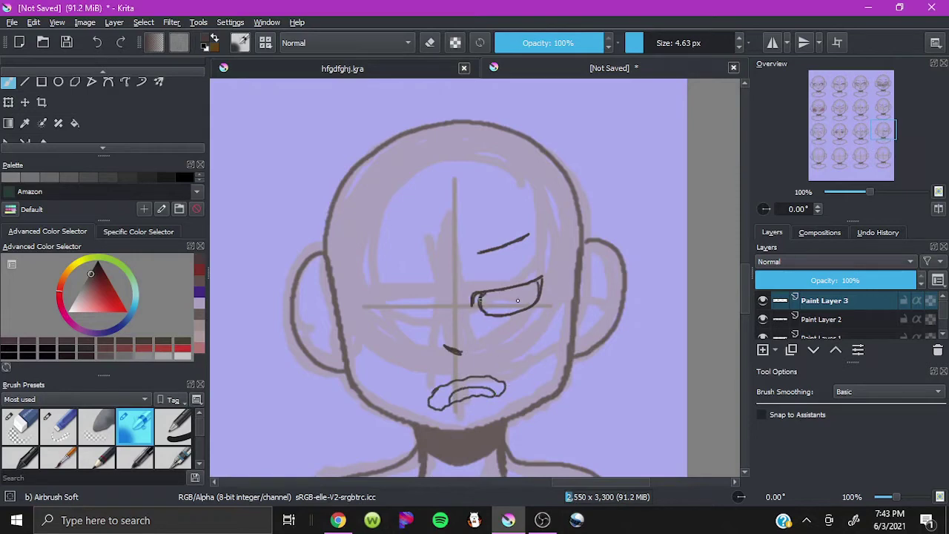
# Step: Mirror the narrowed eye onto the left side, merge it down and draw the left eyebrow
pyautogui.hotkey('ctrl', 'z')
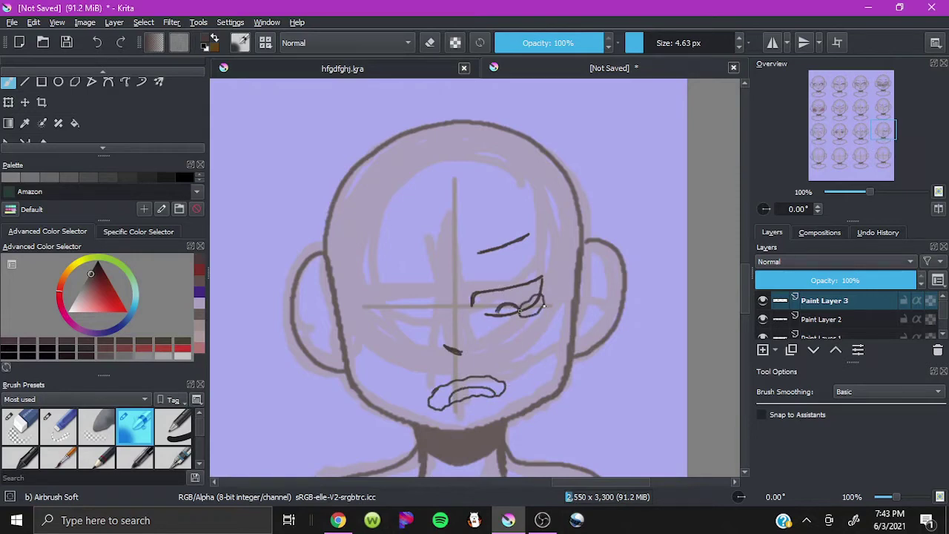
pyautogui.moveTo(451, 278); pyautogui.dragTo(447, 275)
pyautogui.hotkey('ctrl', 'c')
pyautogui.hotkey('ctrl', 'v')
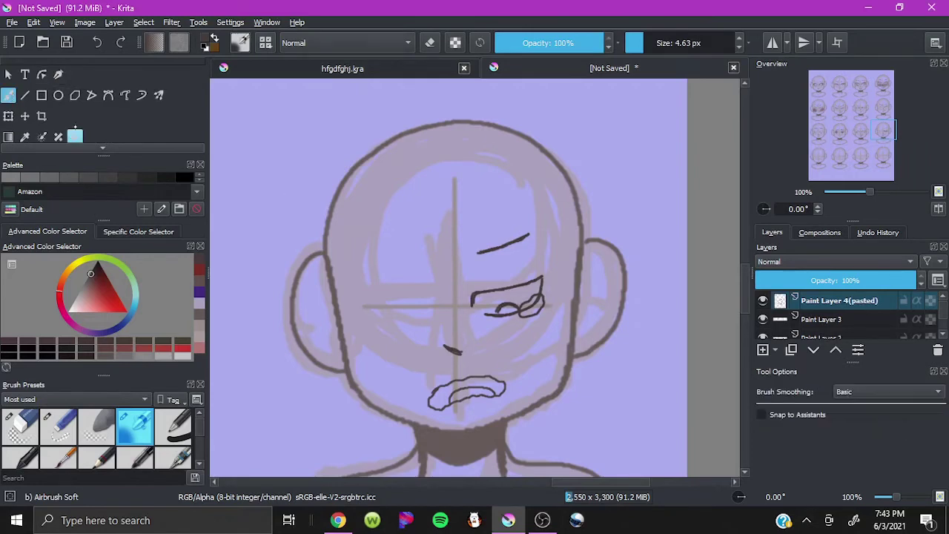
pyautogui.hotkey('ctrl', 't')
pyautogui.moveTo(508, 277); pyautogui.dragTo(397, 277)
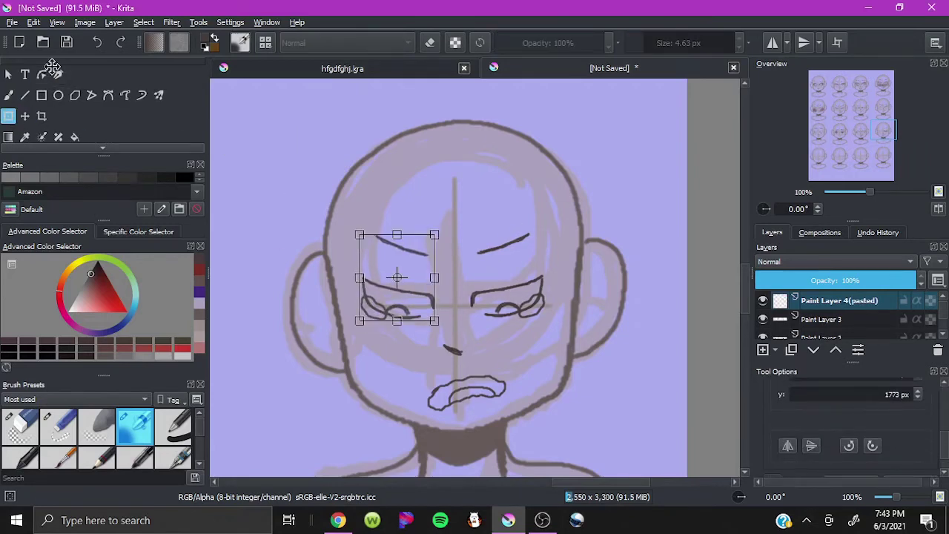
pyautogui.press('b')
pyautogui.hotkey('ctrl', 'e')
pyautogui.press('e')
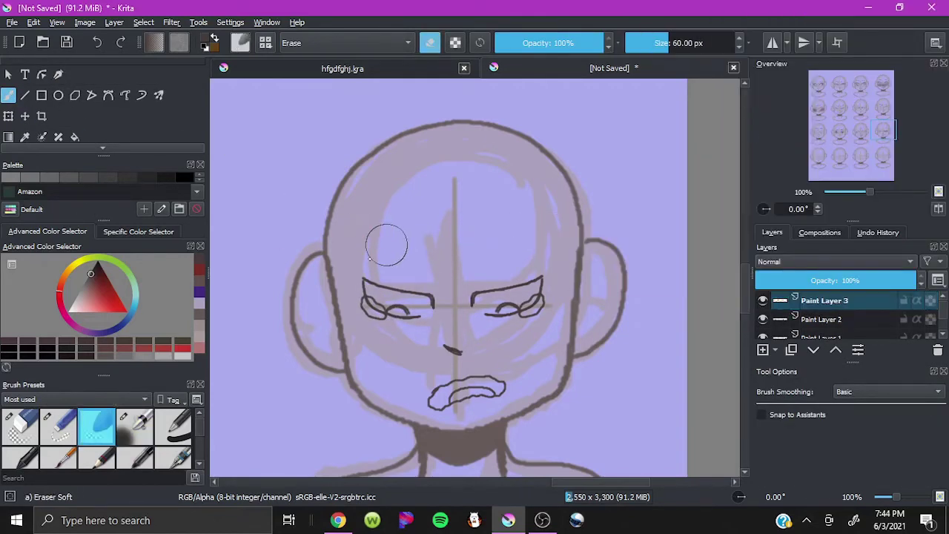
pyautogui.press('/')
pyautogui.moveTo(373, 255); pyautogui.dragTo(419, 252)
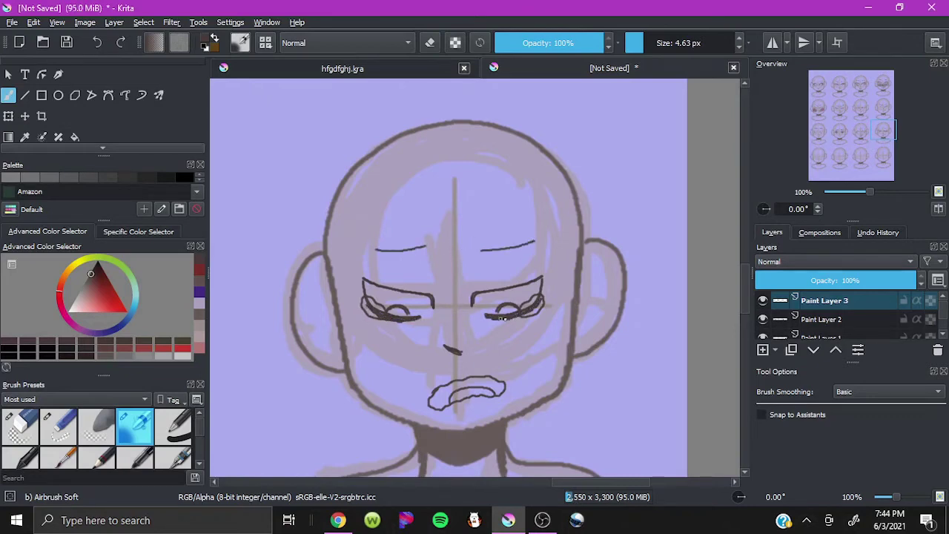
# Step: On a new layer, paint dark blush on both cheeks and blur it
pyautogui.click(763, 349)
pyautogui.moveTo(634, 43); pyautogui.dragTo(672, 43)
pyautogui.moveTo(363, 345); pyautogui.dragTo(416, 355)
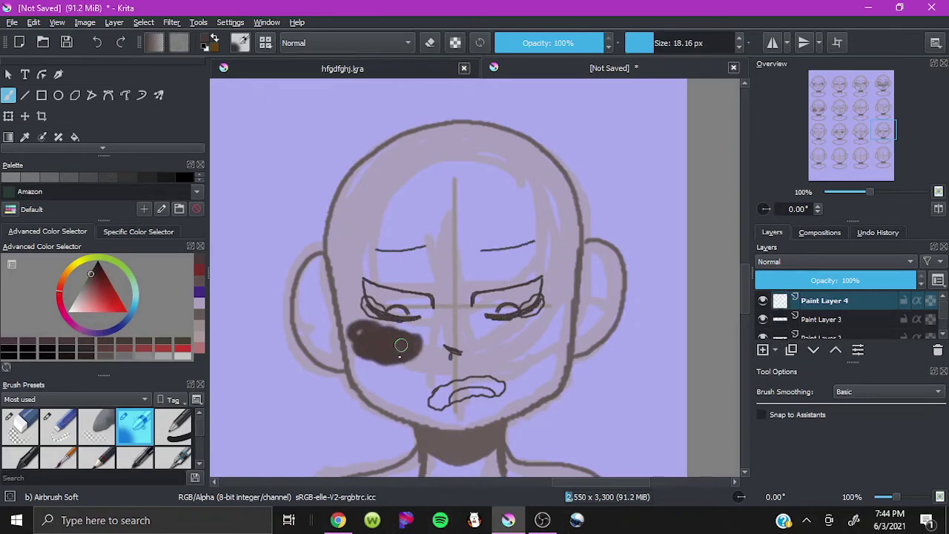
pyautogui.moveTo(511, 345); pyautogui.dragTo(553, 326)
pyautogui.moveTo(357, 339); pyautogui.dragTo(419, 353)
pyautogui.moveTo(500, 328)
pyautogui.mouseDown()
pyautogui.moveTo(542, 349)
pyautogui.moveTo(529, 338)
pyautogui.mouseUp()
# Step: Blend light purple dabs into the cheek blush and merge it into the layer below
pyautogui.press('/')
pyautogui.click(407, 350)
pyautogui.press('/')
pyautogui.moveTo(378, 341); pyautogui.dragTo(430, 358)
pyautogui.moveTo(497, 330); pyautogui.dragTo(523, 341)
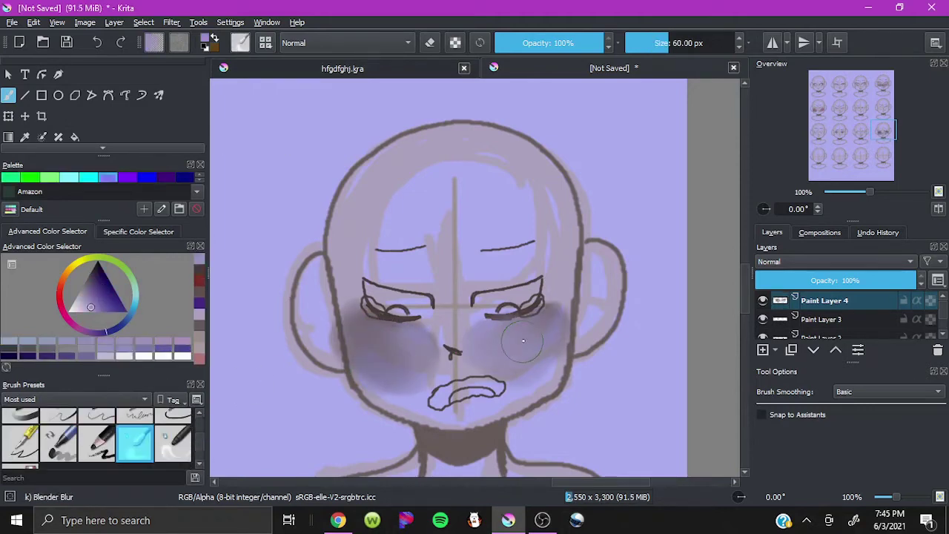
pyautogui.hotkey('ctrl', 'e')
pyautogui.scroll(-5, 734, 284)
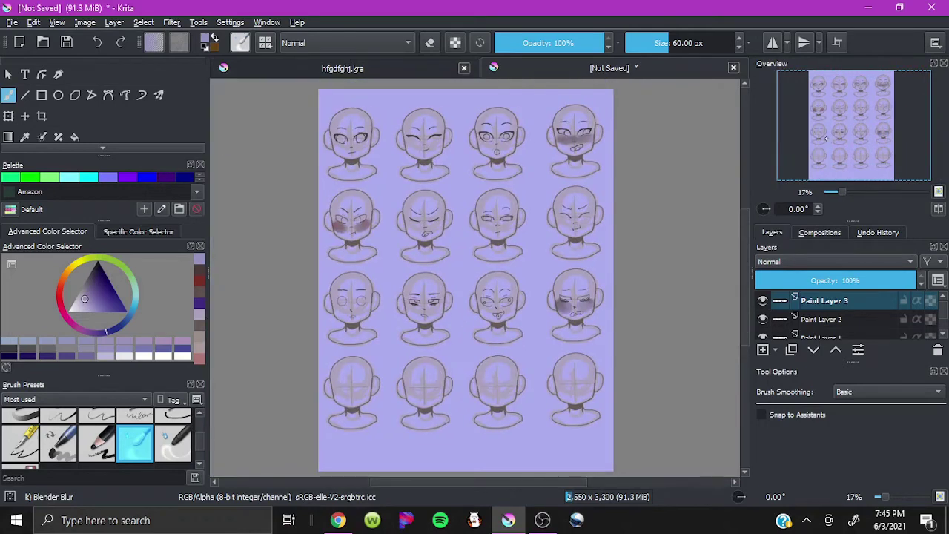
# Step: On a new layer, draw the angry right eye and an open shouting mouth with teeth and tongue
pyautogui.press('/')
pyautogui.click(644, 43)
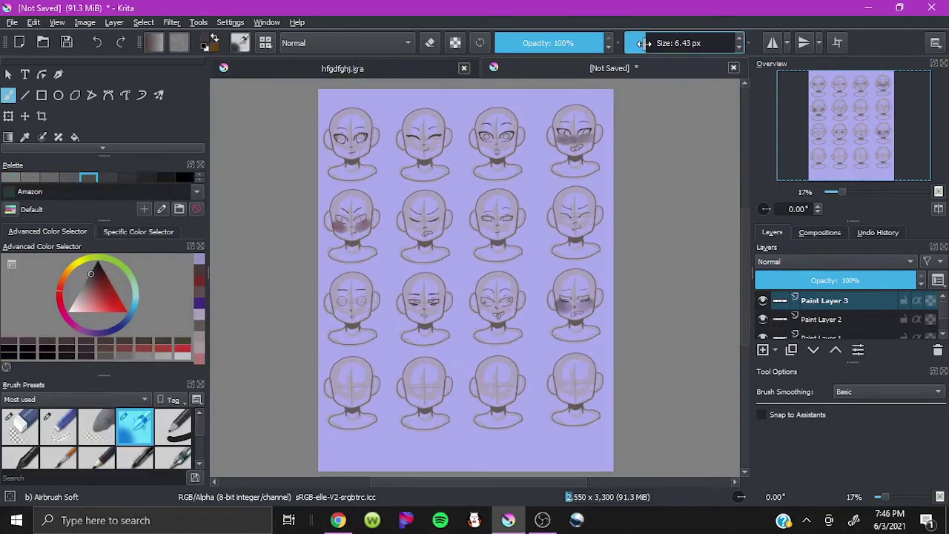
pyautogui.scroll(6, 352, 394)
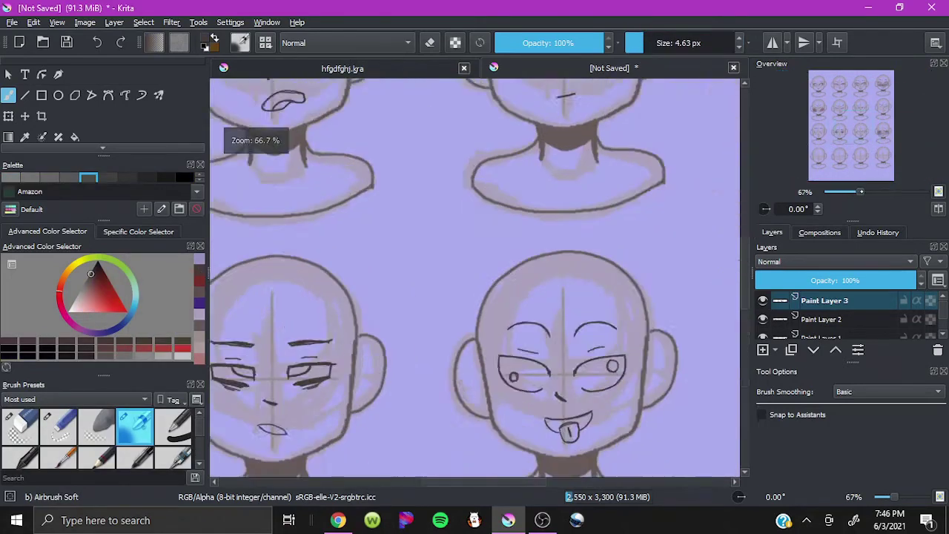
pyautogui.click(762, 349)
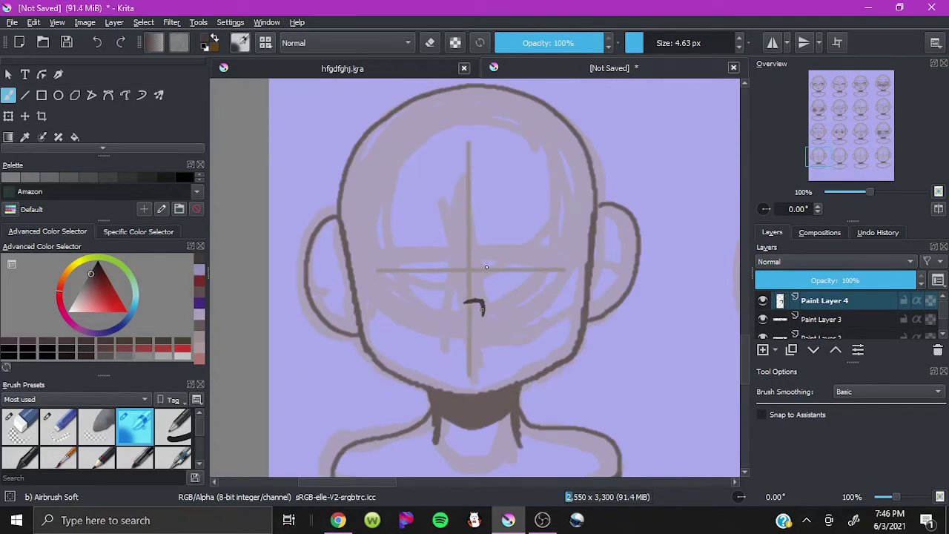
pyautogui.moveTo(549, 227); pyautogui.dragTo(501, 290)
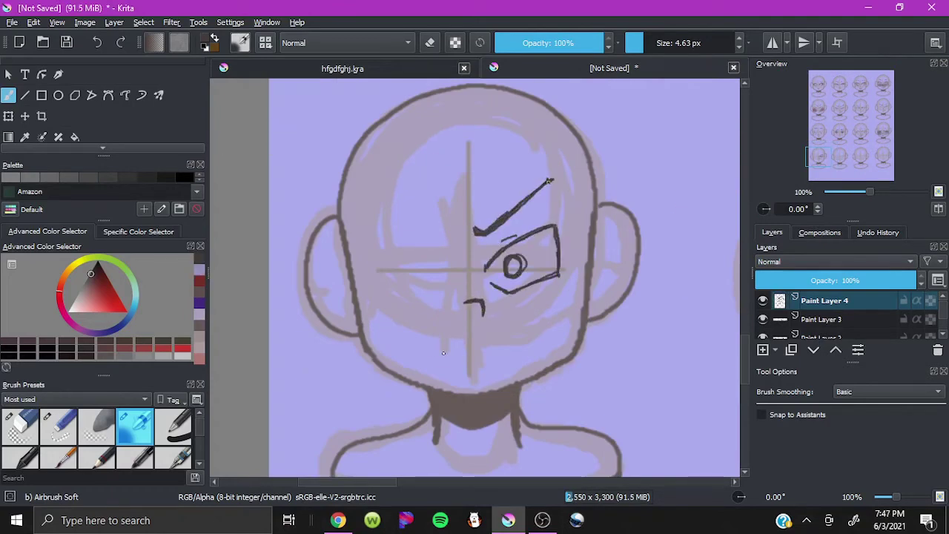
pyautogui.moveTo(419, 335)
pyautogui.mouseDown()
pyautogui.moveTo(542, 345)
pyautogui.moveTo(530, 332)
pyautogui.mouseUp()
pyautogui.moveTo(443, 363); pyautogui.dragTo(515, 355)
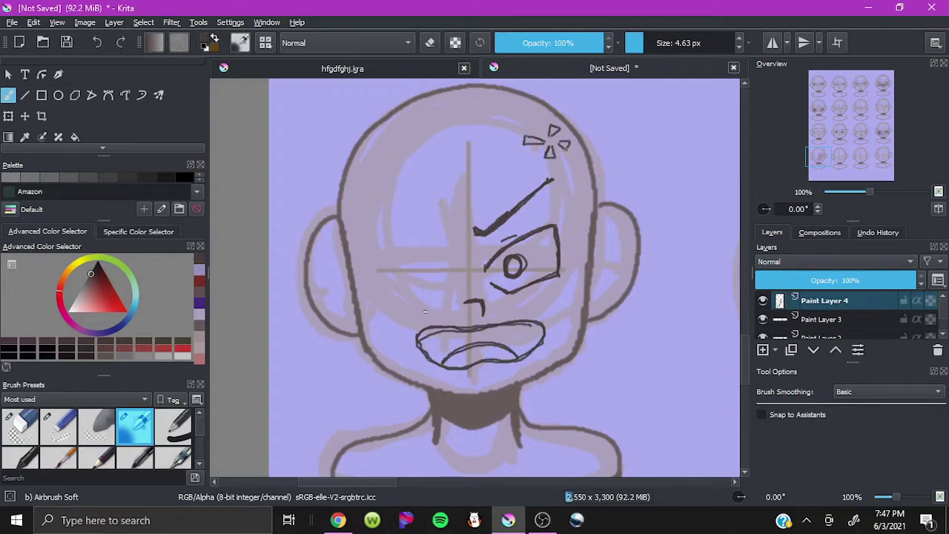
# Step: Lasso-copy the angry eye and brow, paste it mirrored on the left and merge it down
pyautogui.scroll(-2, 87, 148)
pyautogui.click(58, 124)
pyautogui.moveTo(475, 193); pyautogui.dragTo(571, 304)
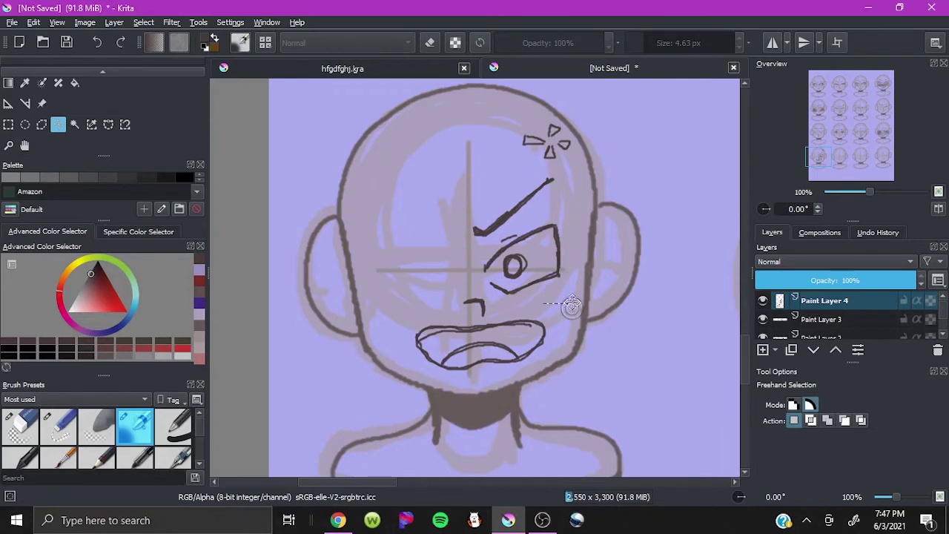
pyautogui.hotkey('ctrl', 'c')
pyautogui.hotkey('ctrl', 'v')
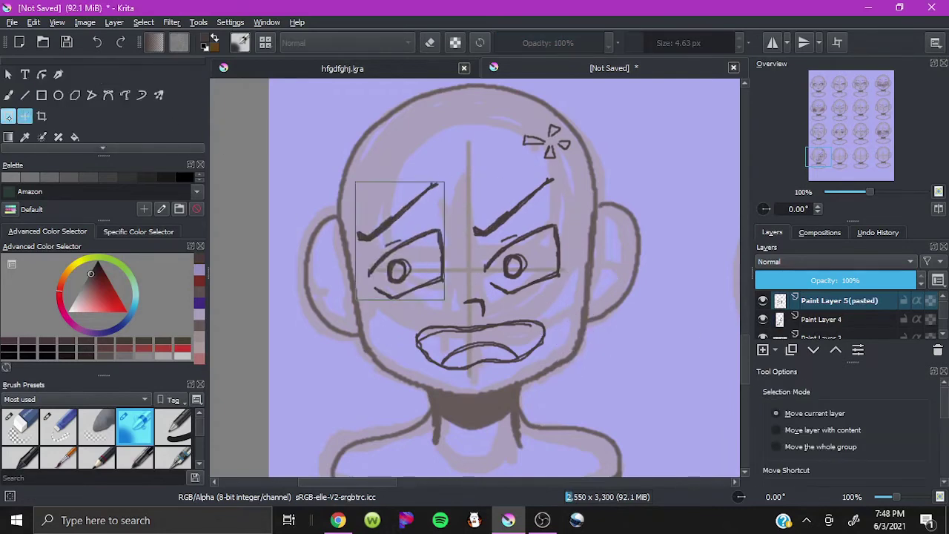
pyautogui.hotkey('ctrl', 't')
pyautogui.press('b')
pyautogui.rightClick(839, 301)
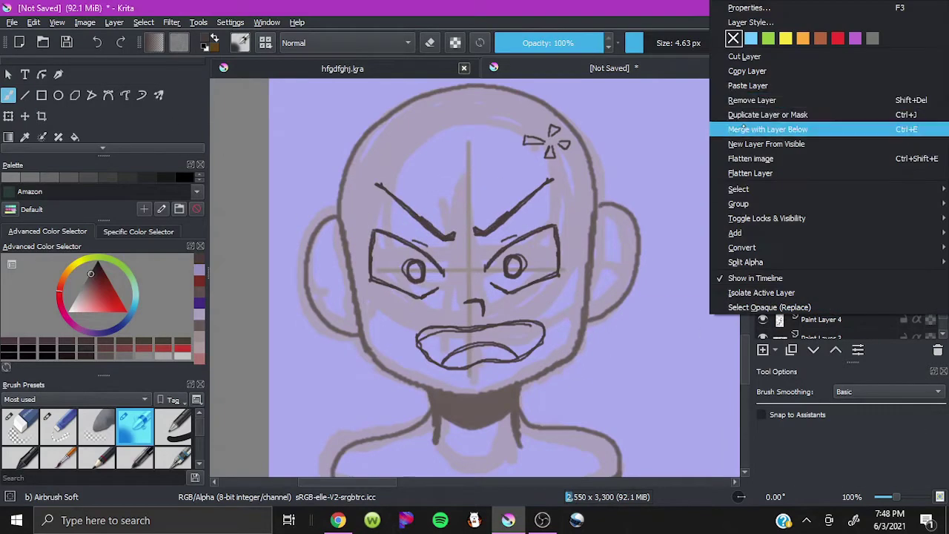
pyautogui.click(764, 127)
pyautogui.moveTo(818, 156); pyautogui.dragTo(840, 157)
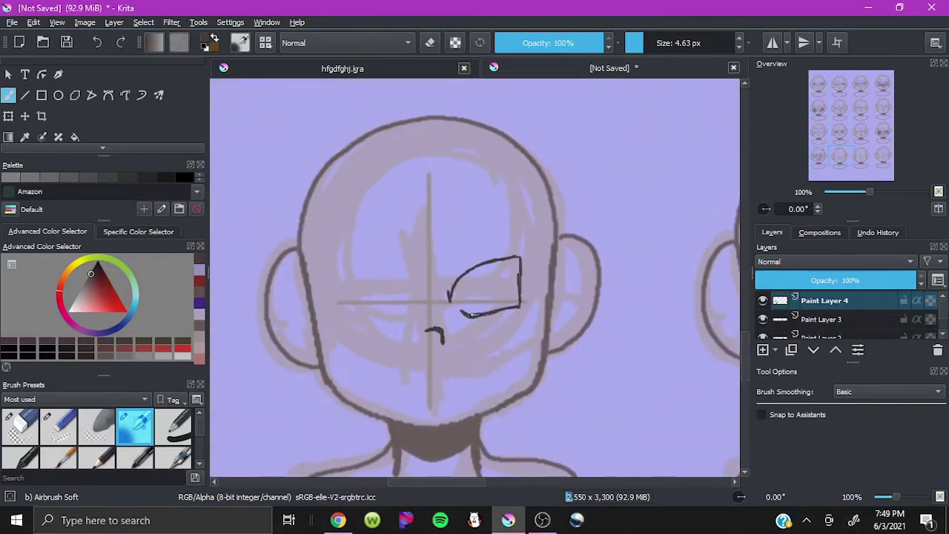
# Step: Draw the crooked smile, then mirror the heart eye and brow onto the left side and merge down
pyautogui.moveTo(431, 381); pyautogui.dragTo(481, 361)
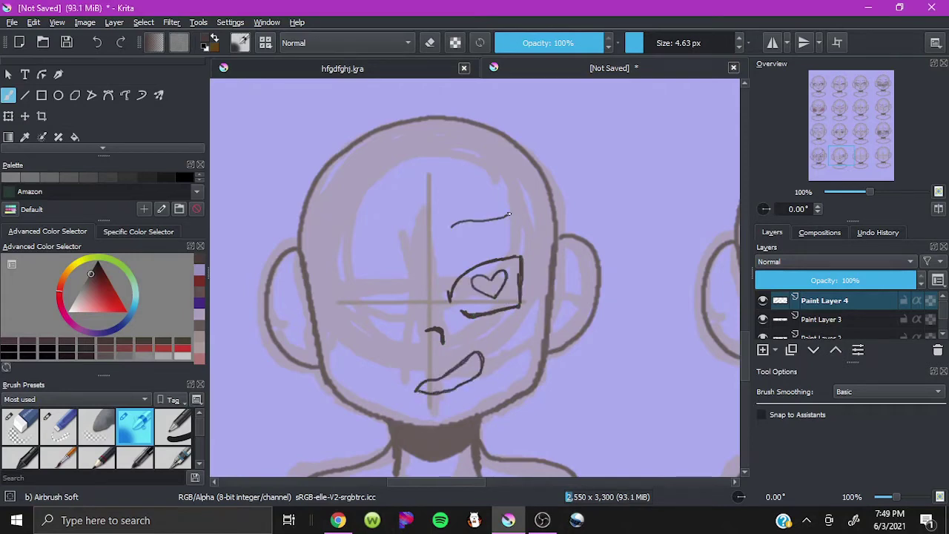
pyautogui.press('f')
pyautogui.moveTo(482, 183); pyautogui.dragTo(475, 331)
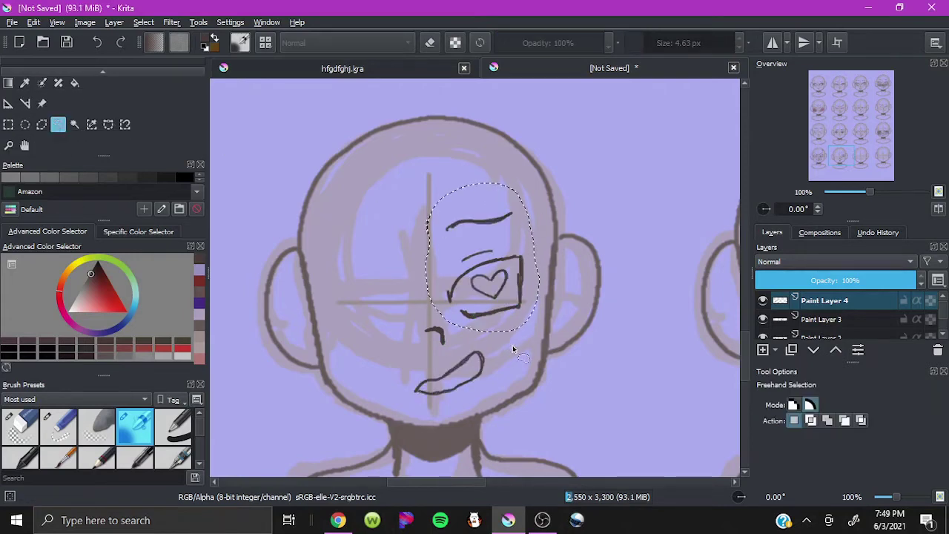
pyautogui.press('-')
pyautogui.press('-')
pyautogui.press('-')
pyautogui.press('+')
pyautogui.press('+')
pyautogui.press('+')
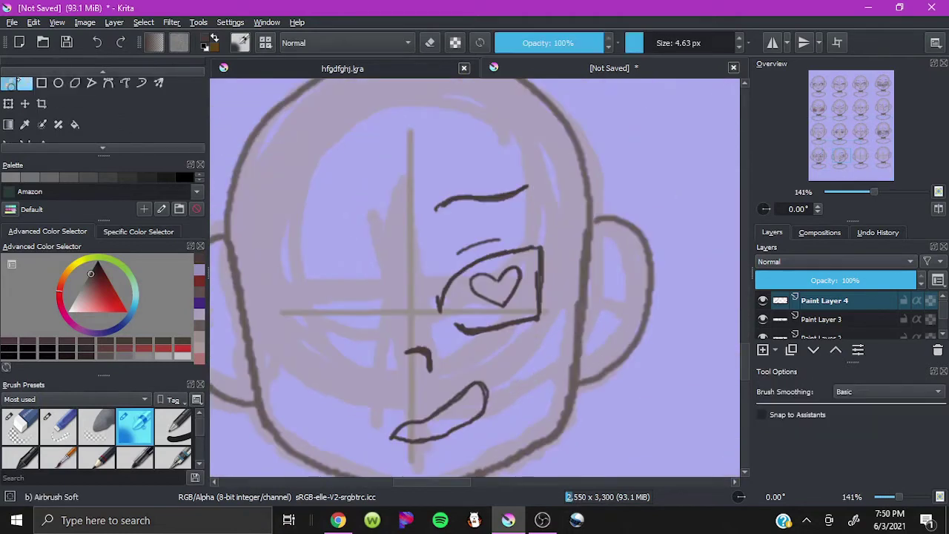
pyautogui.hotkey('ctrl', 'c')
pyautogui.hotkey('ctrl', 'v')
pyautogui.hotkey('ctrl', 't')
pyautogui.moveTo(468, 259); pyautogui.dragTo(326, 293)
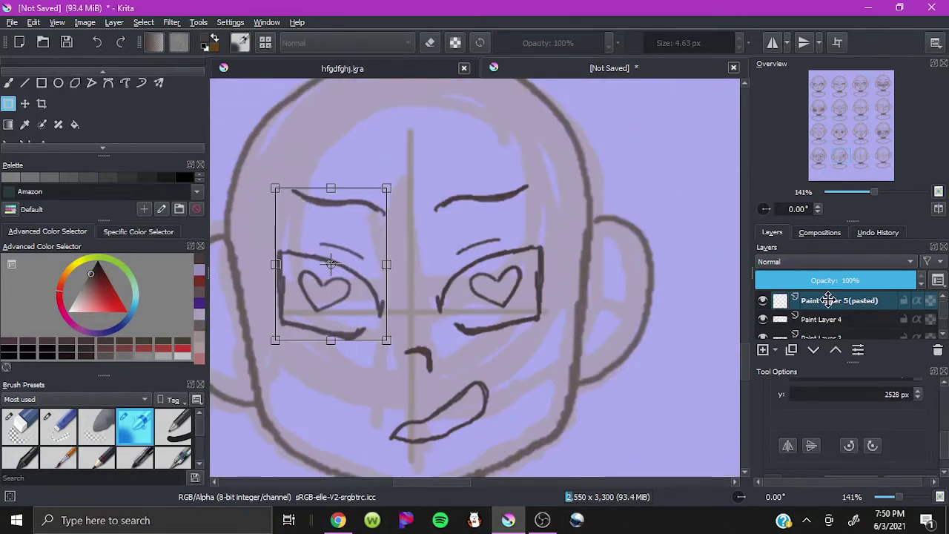
pyautogui.press('Return')
pyautogui.press('b')
# Step: On a new layer, paint pink blush across both cheeks and blur it softly
pyautogui.hotkey('ctrl', 'e')
pyautogui.click(91, 298)
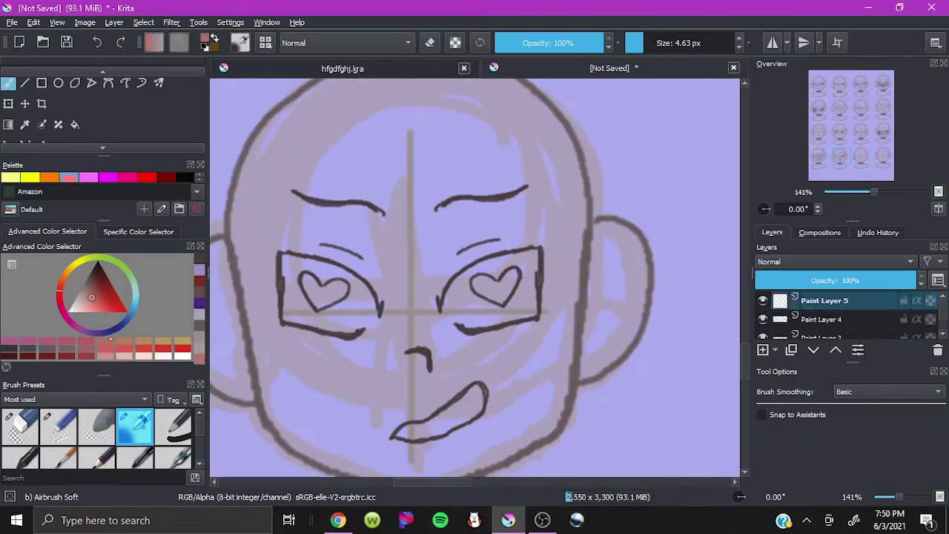
pyautogui.press(']')
pyautogui.press(']')
pyautogui.press(']')
pyautogui.moveTo(271, 363); pyautogui.dragTo(530, 342)
pyautogui.press('/')
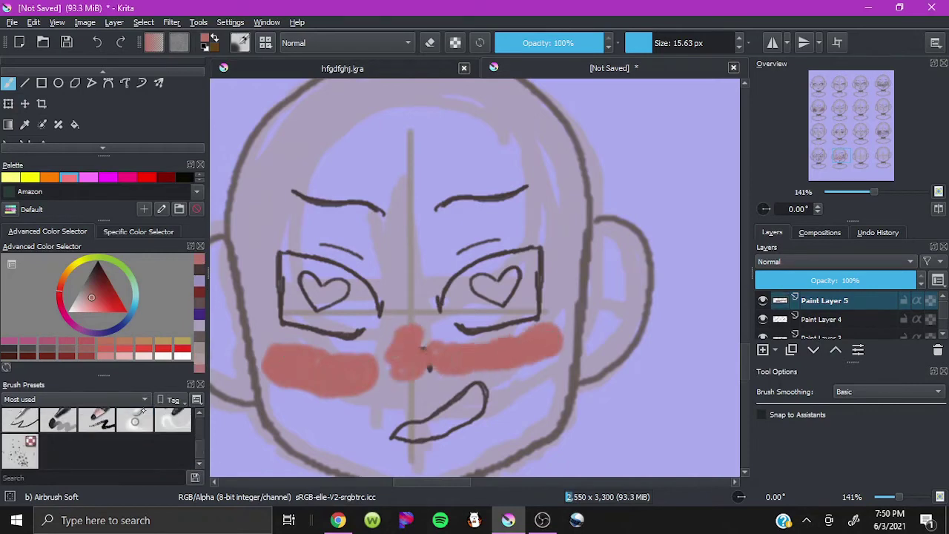
pyautogui.moveTo(267, 356); pyautogui.dragTo(547, 350)
# Step: Add a second pass of pink blush to the cheeks and blur it in
pyautogui.click(88, 308)
pyautogui.press('/')
pyautogui.moveTo(325, 363); pyautogui.dragTo(547, 329)
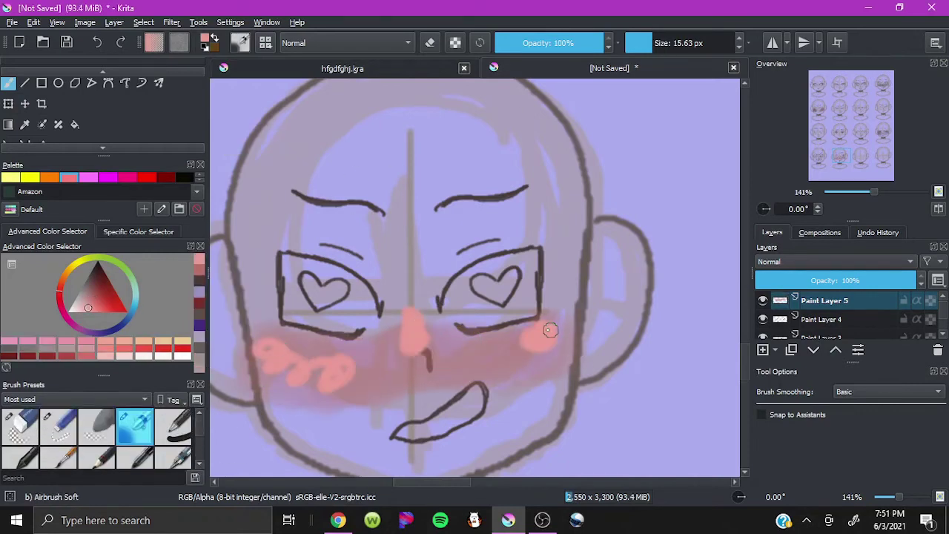
pyautogui.press('/')
pyautogui.moveTo(329, 371); pyautogui.dragTo(329, 388)
pyautogui.rightClick(805, 301)
pyautogui.press('Escape')
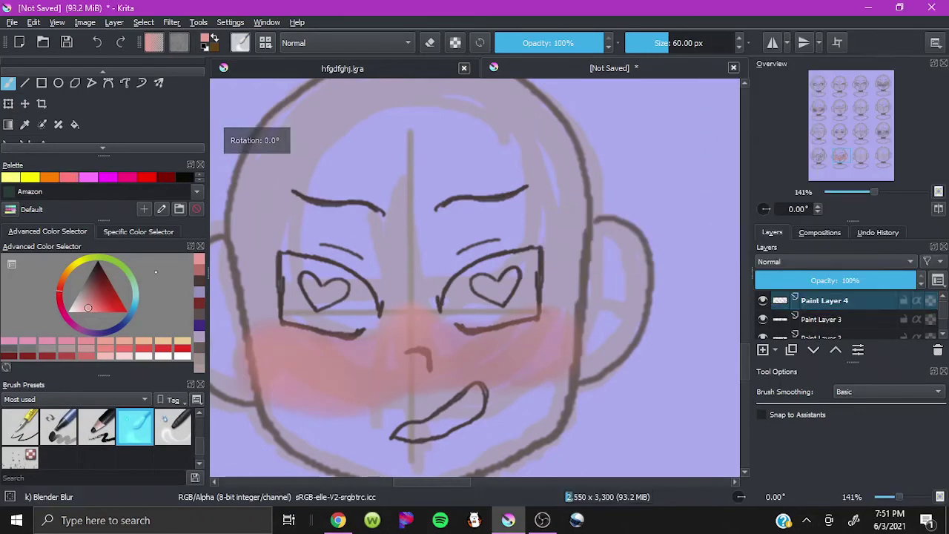
pyautogui.press('/')
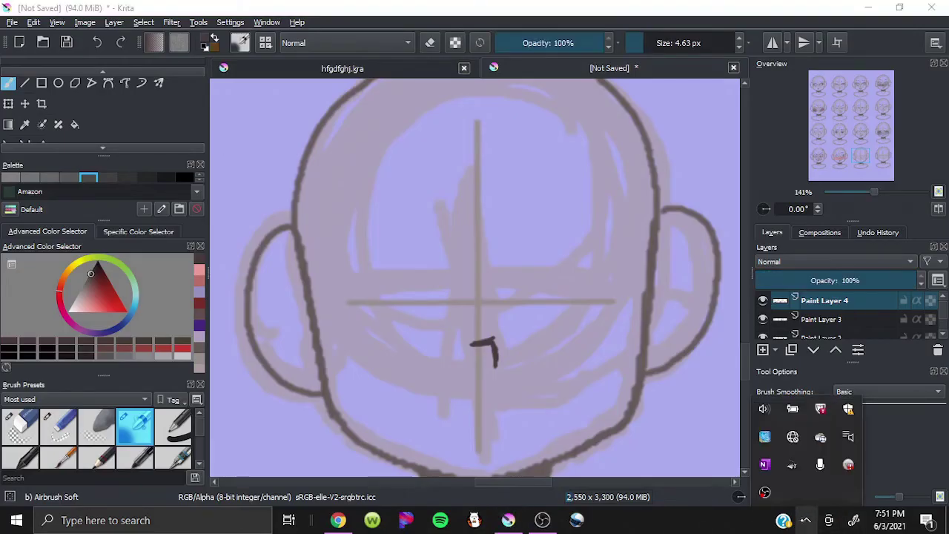
# Step: Draw the boxy right eye outline and erase the stray circle under the nose
pyautogui.click(793, 437)
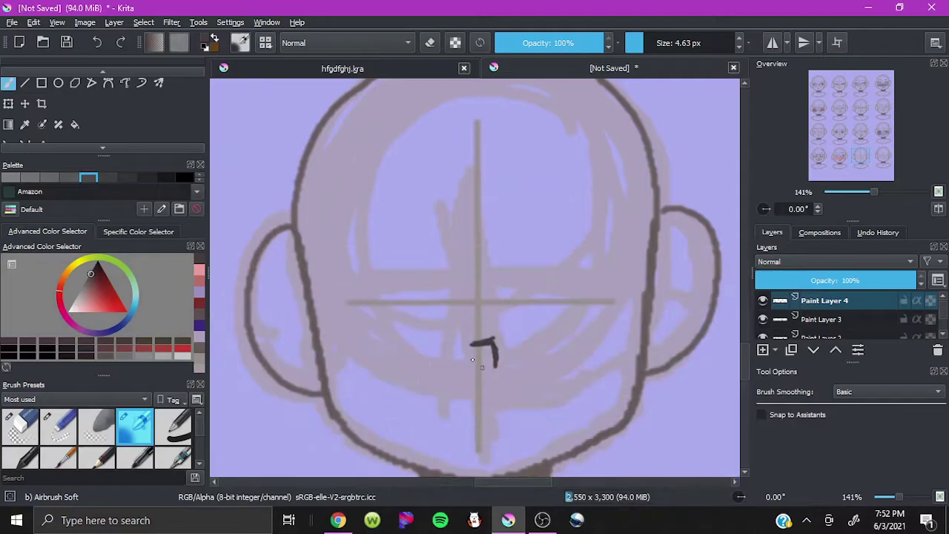
pyautogui.moveTo(859, 156); pyautogui.dragTo(862, 159)
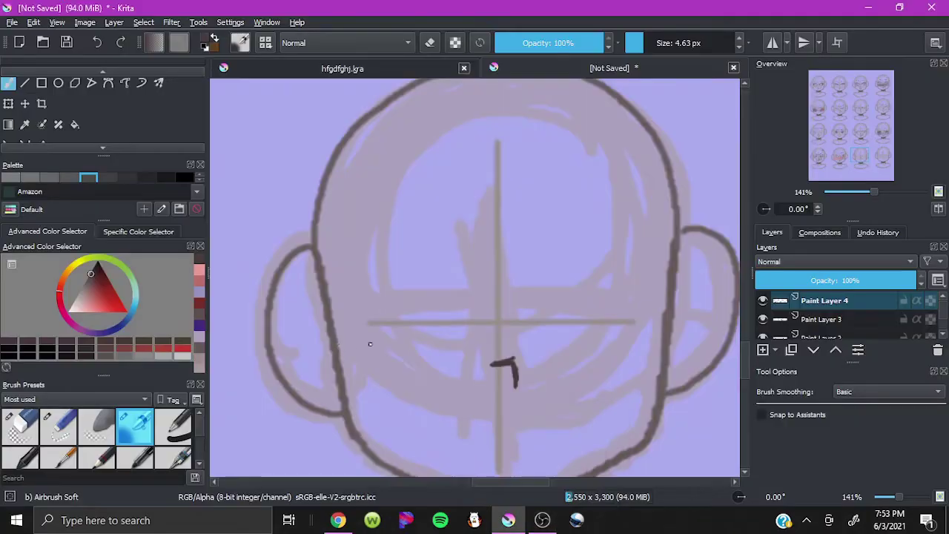
pyautogui.scroll(-4, 619, 364)
pyautogui.scroll(3, 619, 364)
pyautogui.scroll(1, 667, 374)
pyautogui.moveTo(456, 382); pyautogui.dragTo(455, 382)
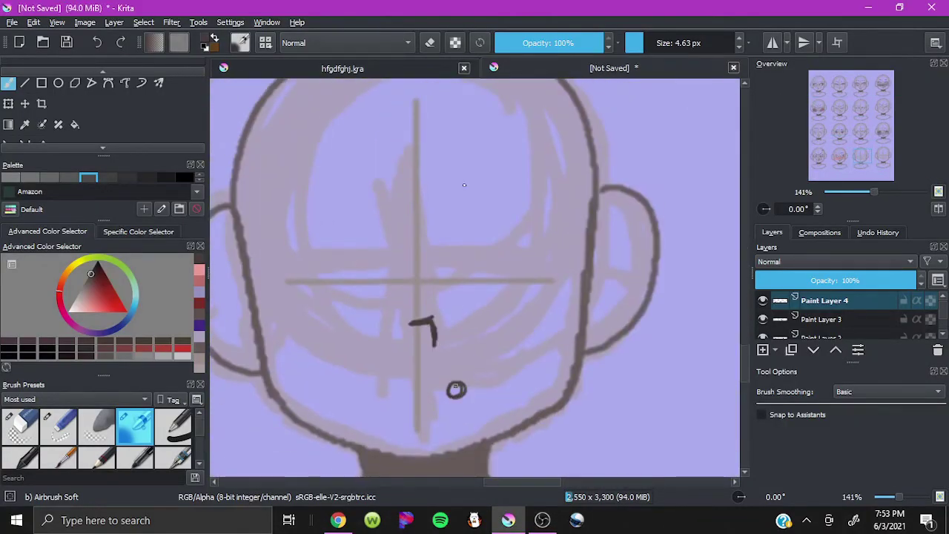
pyautogui.moveTo(452, 283)
pyautogui.mouseDown()
pyautogui.moveTo(541, 249)
pyautogui.moveTo(476, 300)
pyautogui.mouseUp()
pyautogui.moveTo(399, 279); pyautogui.dragTo(300, 265)
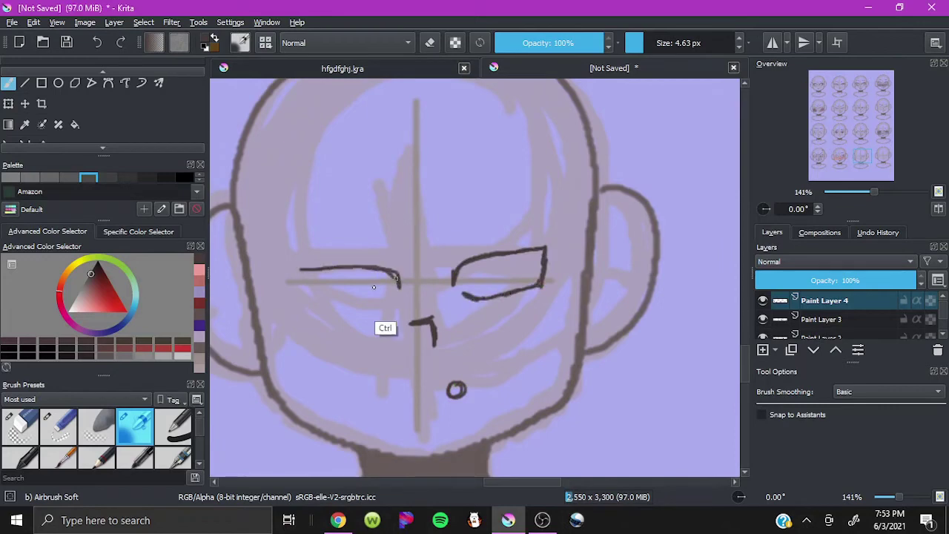
pyautogui.hotkey('ctrl', 'z')
pyautogui.hotkey('ctrl', 'z')
pyautogui.hotkey('ctrl', 'z')
pyautogui.moveTo(446, 285); pyautogui.dragTo(541, 243)
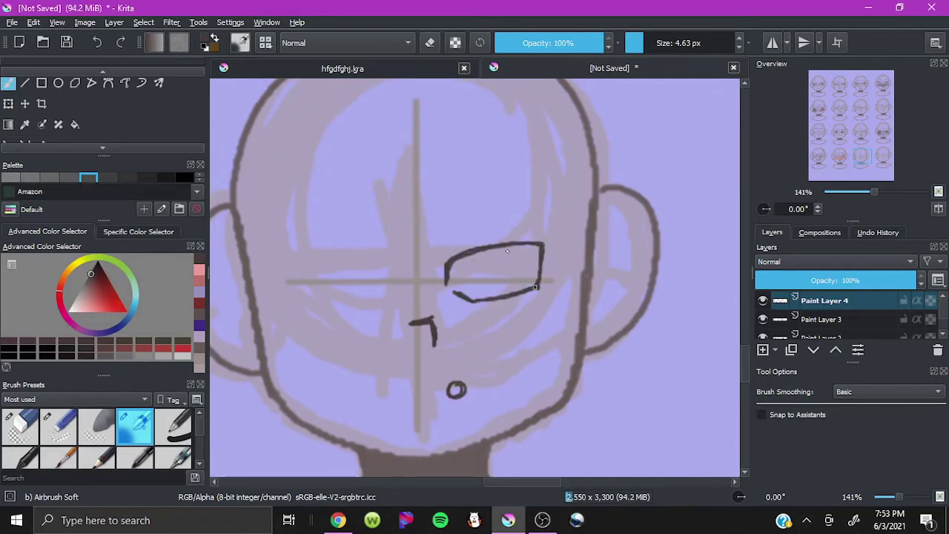
pyautogui.press('/')
pyautogui.moveTo(447, 382)
pyautogui.mouseDown()
pyautogui.moveTo(465, 397)
pyautogui.moveTo(477, 376)
pyautogui.mouseUp()
pyautogui.press('/')
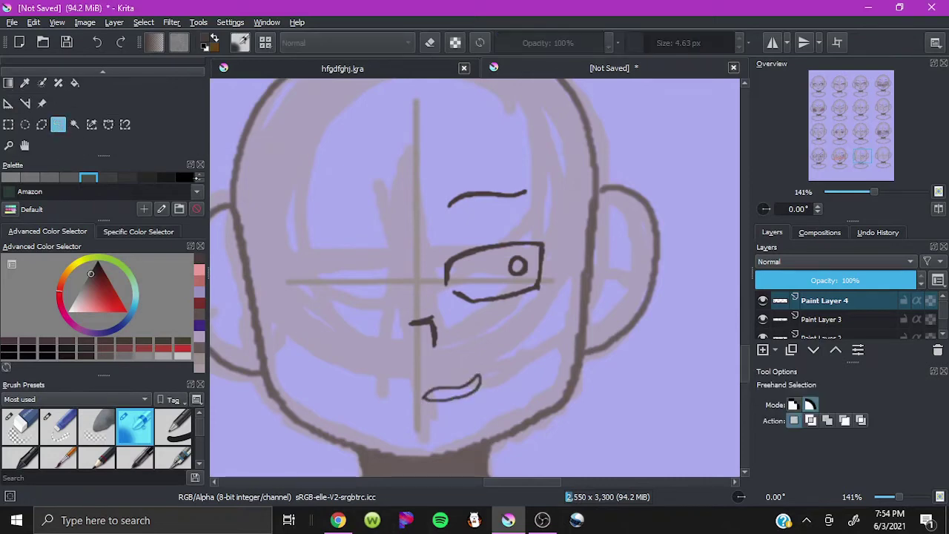
# Step: Copy the right eye and brow, flip them horizontally onto the left side, and merge down
pyautogui.hotkey('ctrl', 'r')
pyautogui.moveTo(426, 230); pyautogui.dragTo(496, 344)
pyautogui.hotkey('ctrl', 'c')
pyautogui.hotkey('ctrl', 'v')
pyautogui.press('t')
pyautogui.moveTo(493, 271); pyautogui.dragTo(320, 274)
pyautogui.hotkey('ctrl', 't')
pyautogui.click(788, 445)
pyautogui.press('b')
pyautogui.press('e')
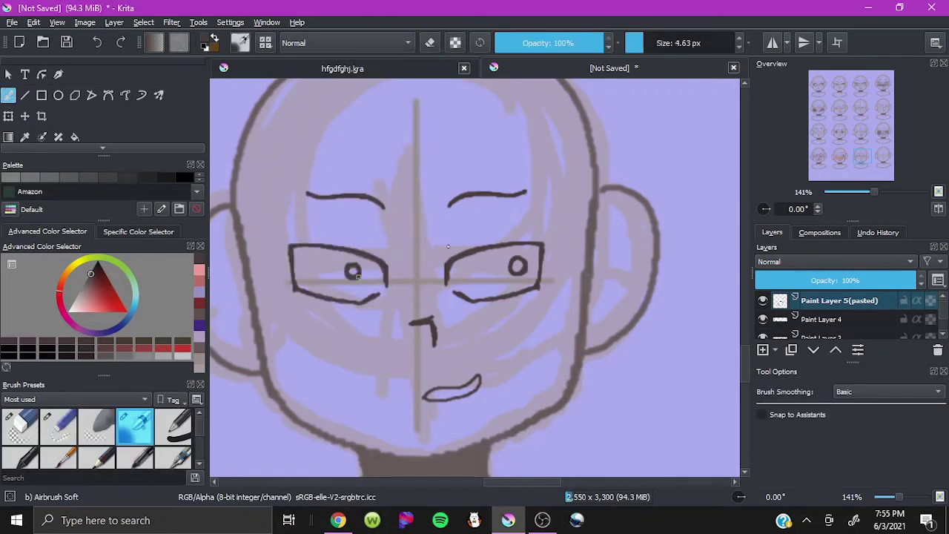
# Step: Merge the mirrored eye down, then draw the squared right eye with its brow
pyautogui.hotkey('ctrl', 'e')
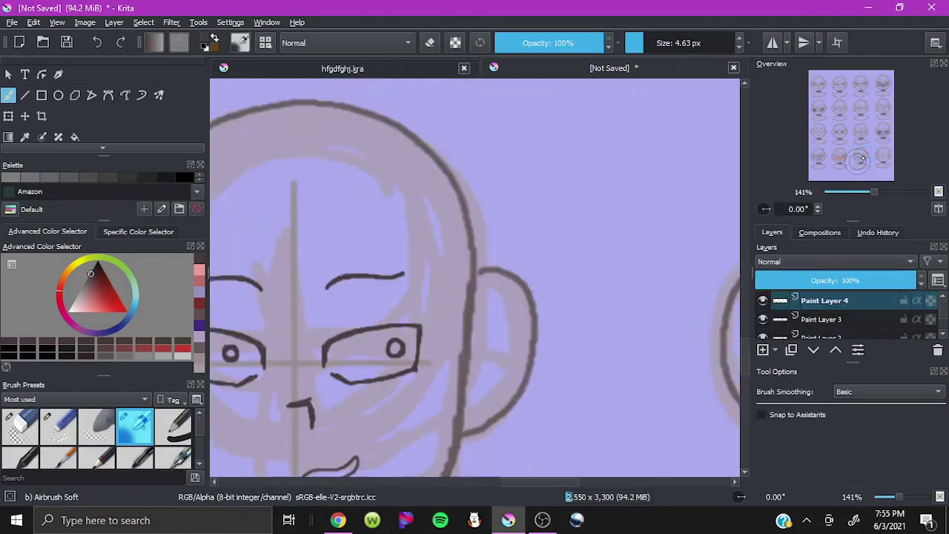
pyautogui.moveTo(860, 156); pyautogui.dragTo(880, 158)
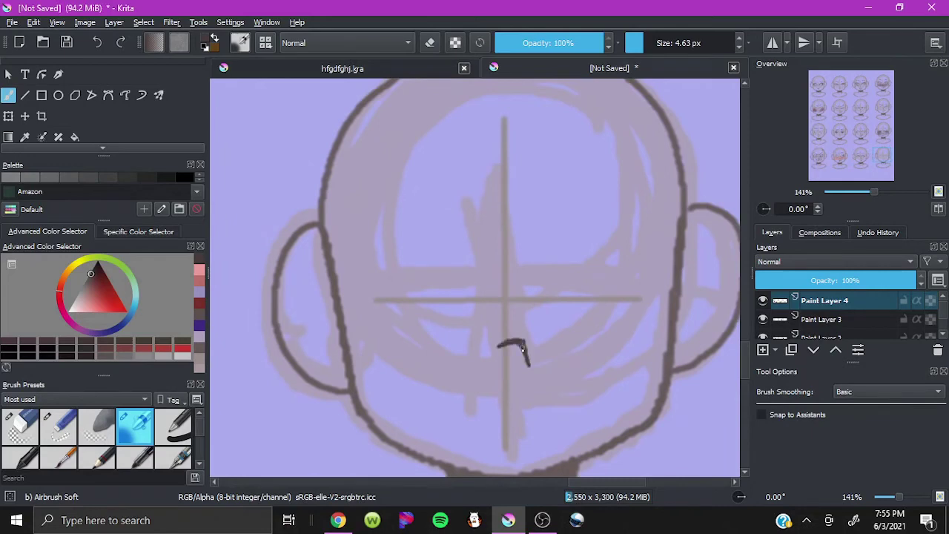
pyautogui.moveTo(534, 304); pyautogui.dragTo(640, 284)
pyautogui.moveTo(623, 212); pyautogui.dragTo(545, 211)
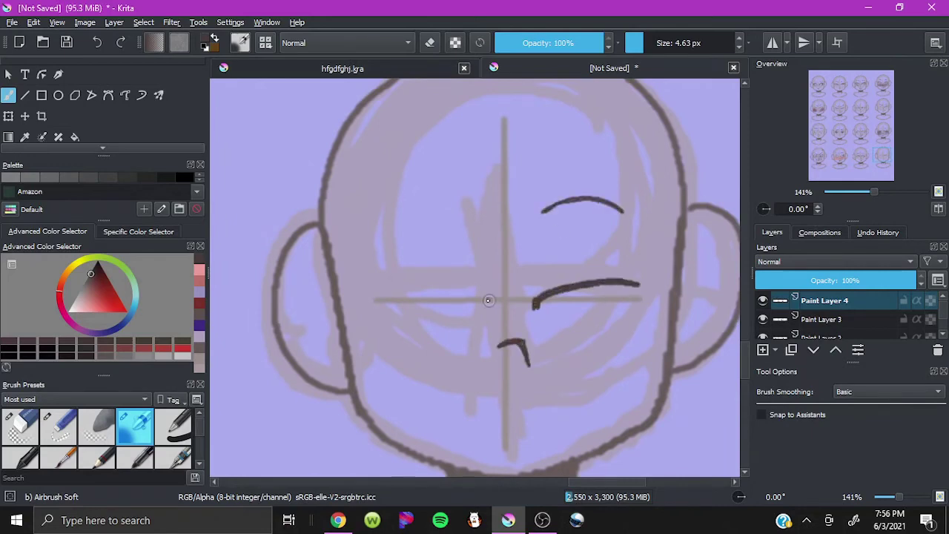
pyautogui.moveTo(488, 300); pyautogui.dragTo(382, 271)
pyautogui.hotkey('ctrl', 'z')
pyautogui.hotkey('ctrl', 'z')
pyautogui.hotkey('ctrl', 'z')
pyautogui.moveTo(538, 298)
pyautogui.mouseDown()
pyautogui.moveTo(634, 291)
pyautogui.moveTo(629, 297)
pyautogui.mouseUp()
pyautogui.moveTo(552, 215); pyautogui.dragTo(627, 213)
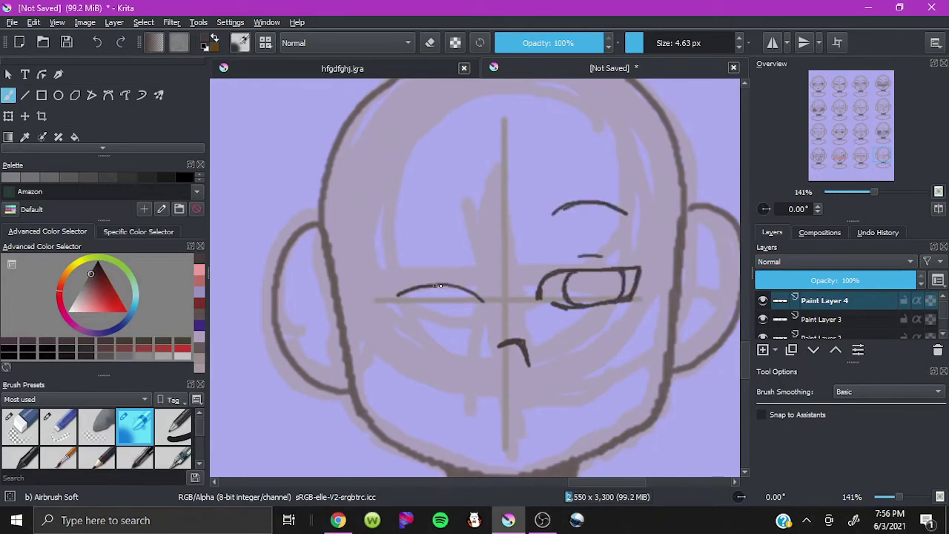
# Step: Draw the closed left eye arc and a flatter left brow
pyautogui.moveTo(396, 300); pyautogui.dragTo(488, 301)
pyautogui.hotkey('ctrl', 'z')
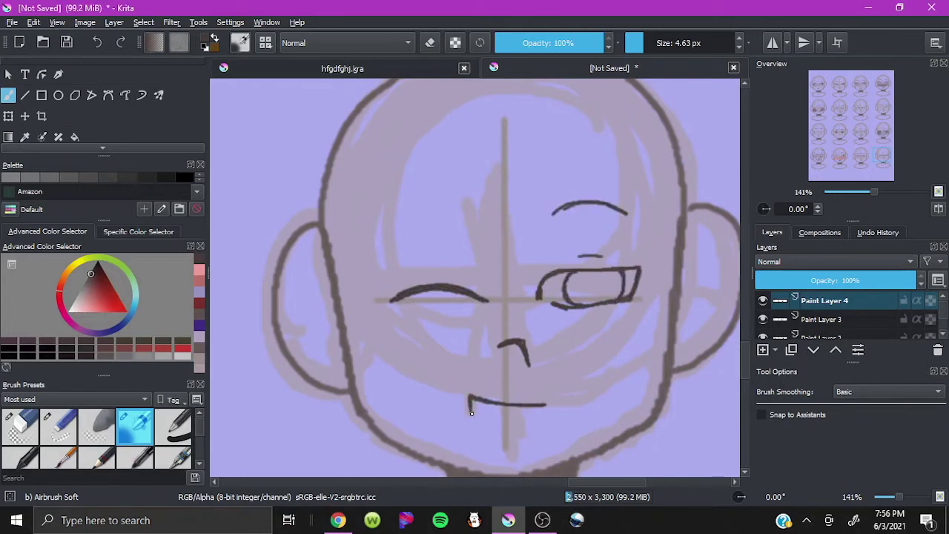
pyautogui.hotkey('ctrl', 'z')
pyautogui.moveTo(389, 228); pyautogui.dragTo(463, 227)
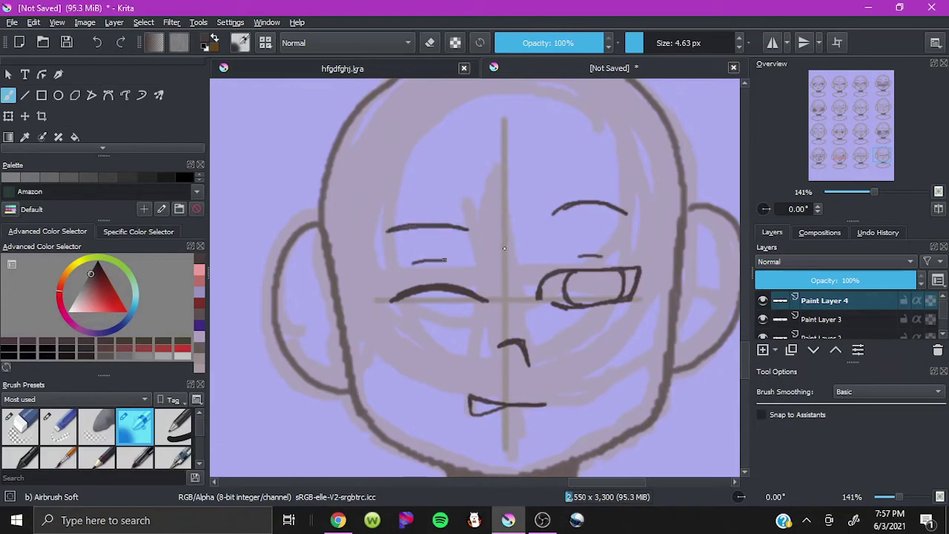
pyautogui.scroll(-5, 500, 276)
pyautogui.scroll(-5, 501, 276)
# Step: Create a new layer from visible, soften the left cheek blush, and merge the layer copies
pyautogui.rightClick(820, 319)
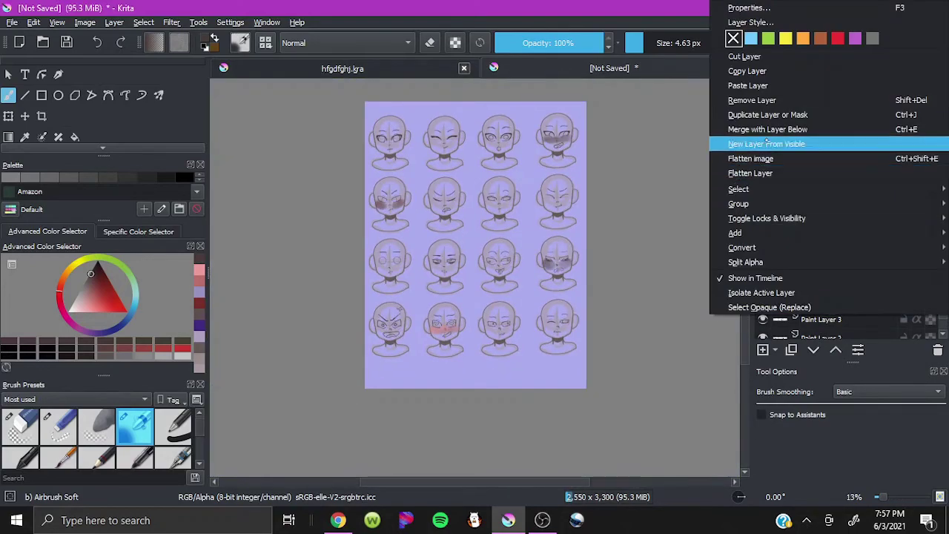
pyautogui.click(811, 301)
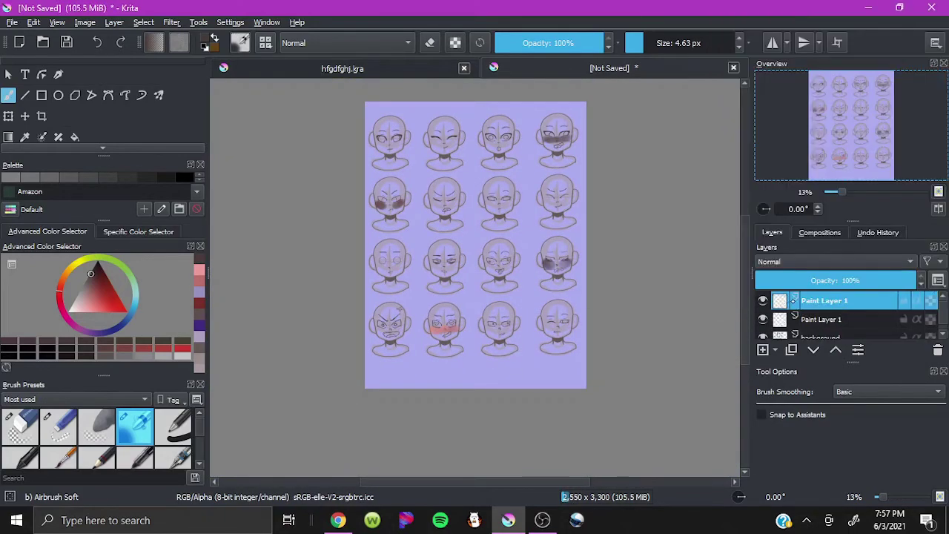
pyautogui.press('/')
pyautogui.scroll(5, 520, 281)
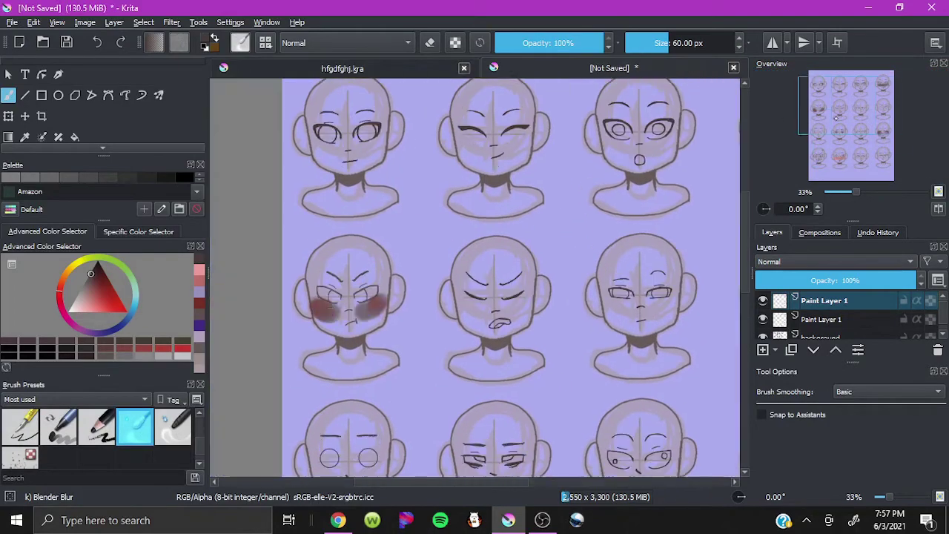
pyautogui.moveTo(393, 278); pyautogui.dragTo(452, 273)
pyautogui.hscroll(5, 453, 273)
pyautogui.hscroll(-5, 564, 283)
pyautogui.scroll(-3, 564, 283)
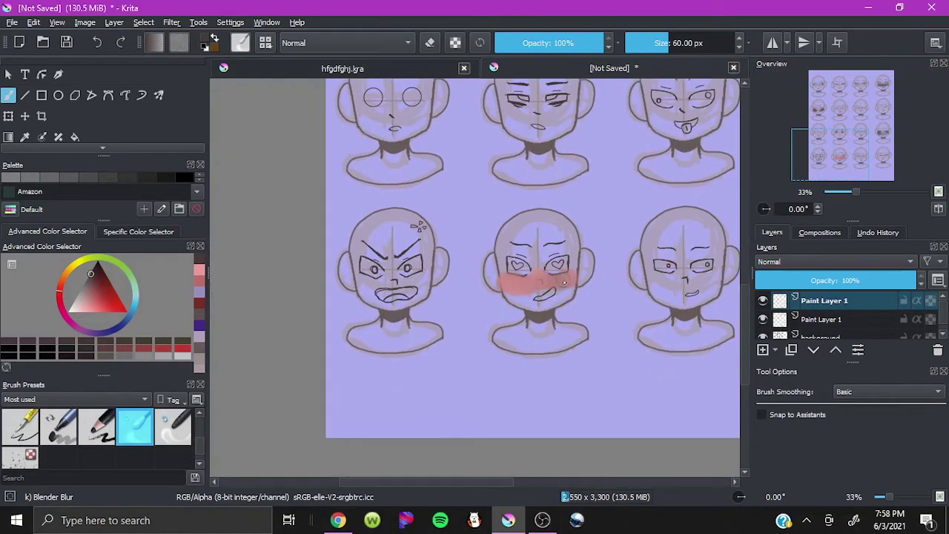
pyautogui.hscroll(5, 514, 289)
pyautogui.scroll(3, 514, 289)
pyautogui.hotkey('ctrl', 'e')
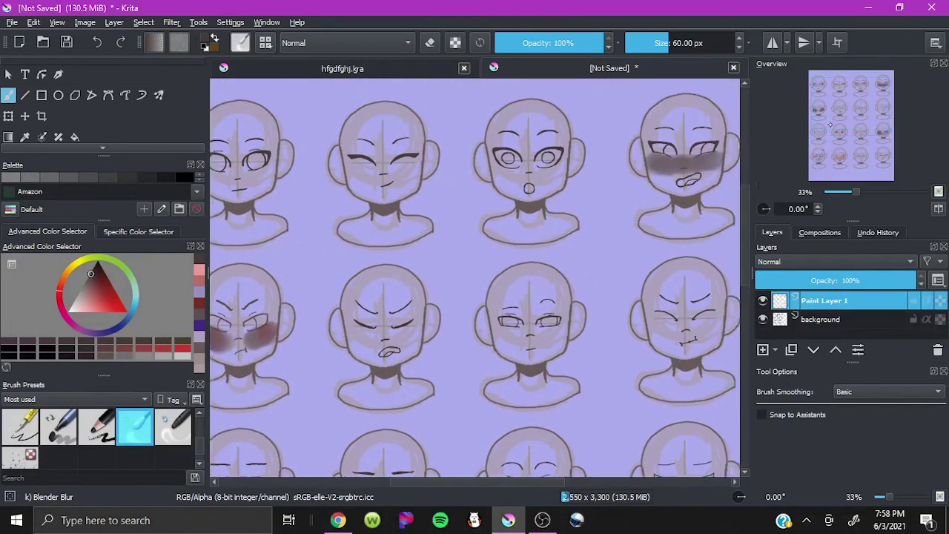
pyautogui.hscroll(3, 238, 391)
# Step: Select and transform individual faces in row two, then add a new empty layer
pyautogui.hotkey('ctrl', 'r')
pyautogui.moveTo(457, 170); pyautogui.dragTo(561, 276)
pyautogui.hotkey('ctrl', 't')
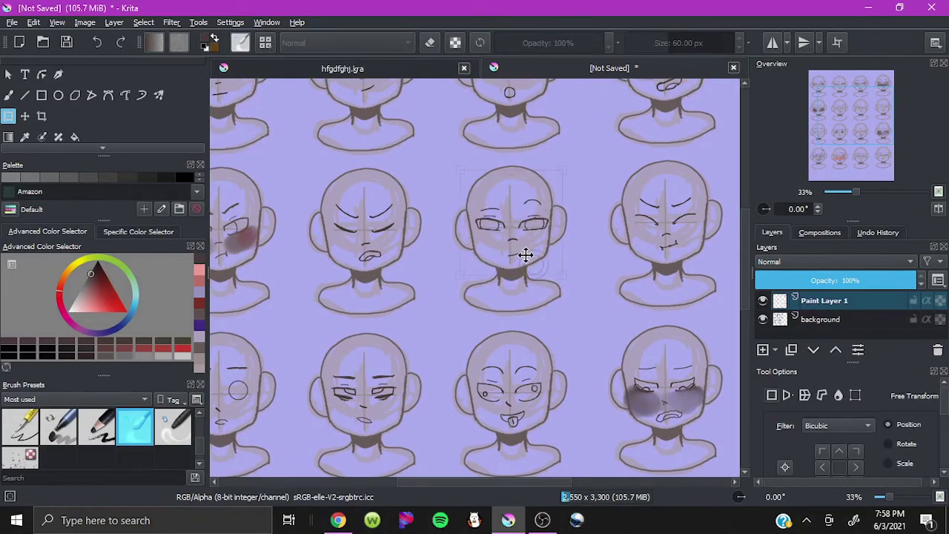
pyautogui.hotkey('ctrl', 'r')
pyautogui.scroll(-3, 590, 250)
pyautogui.hscroll(3, 589, 250)
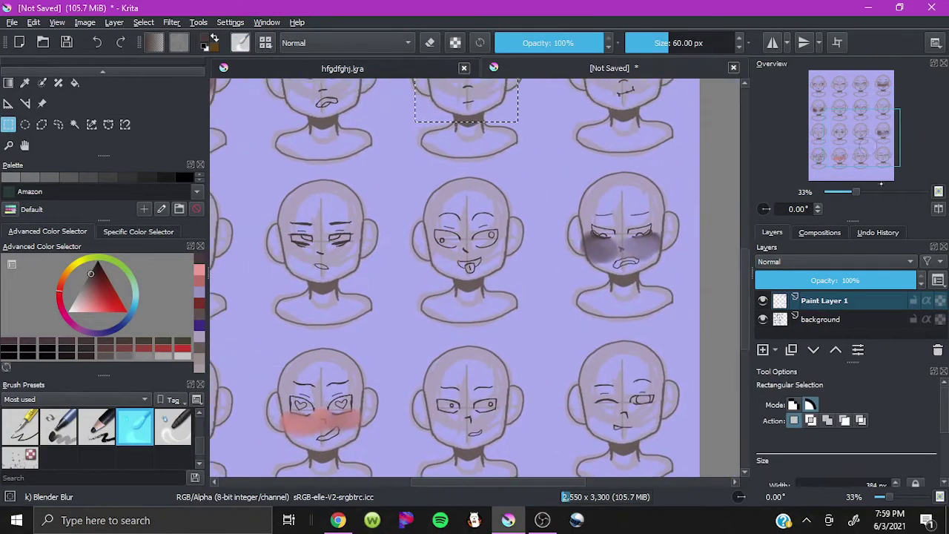
pyautogui.keyDown('ctrl'); pyautogui.scroll(-3, 590, 250); pyautogui.keyUp('ctrl')
pyautogui.moveTo(336, 192); pyautogui.dragTo(387, 231)
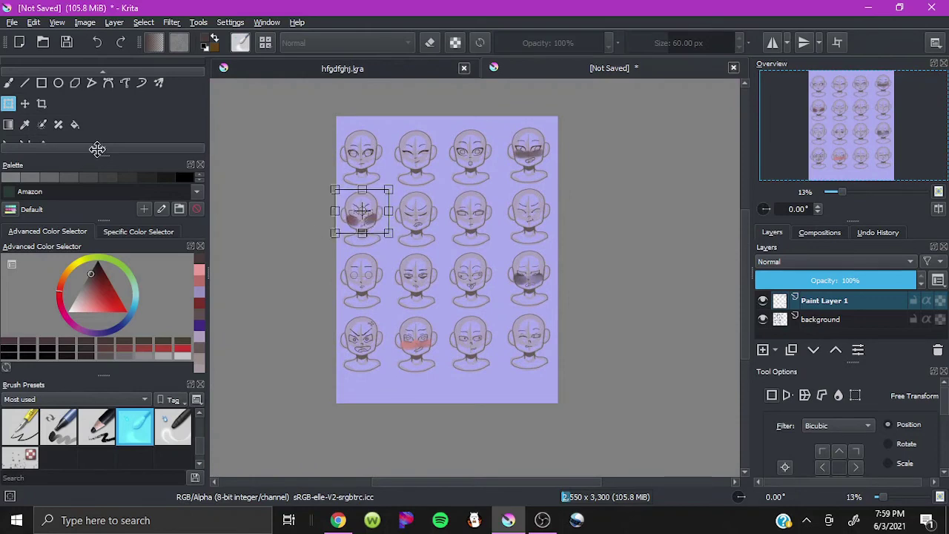
pyautogui.hotkey('ctrl', 'r')
pyautogui.moveTo(341, 258)
pyautogui.mouseDown()
pyautogui.moveTo(473, 341)
pyautogui.moveTo(529, 337)
pyautogui.mouseUp()
pyautogui.hotkey('ctrl', 't')
pyautogui.hotkey('ctrl', 'r')
pyautogui.hotkey('ctrl', 't')
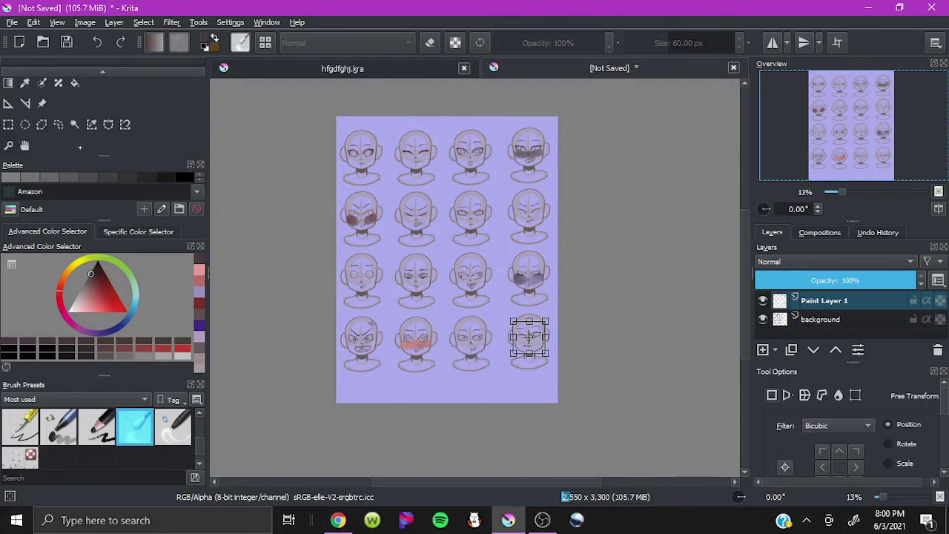
pyautogui.hotkey('ctrl', 'r')
pyautogui.press('Insert')
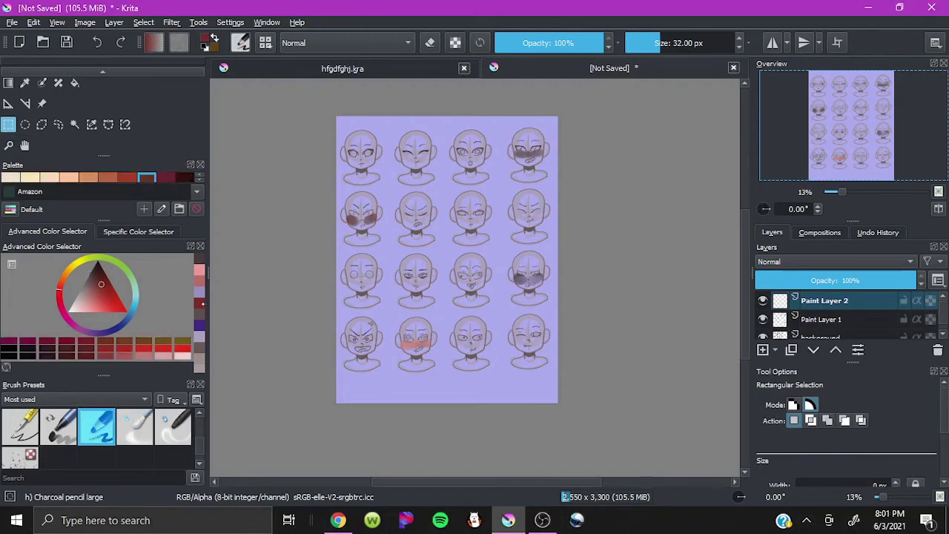
# Step: Handwrite the title 'Facial expressions' along the bottom and nudge it slightly left
pyautogui.press('b')
pyautogui.moveTo(348, 386)
pyautogui.mouseDown()
pyautogui.moveTo(367, 386)
pyautogui.moveTo(346, 399)
pyautogui.mouseUp()
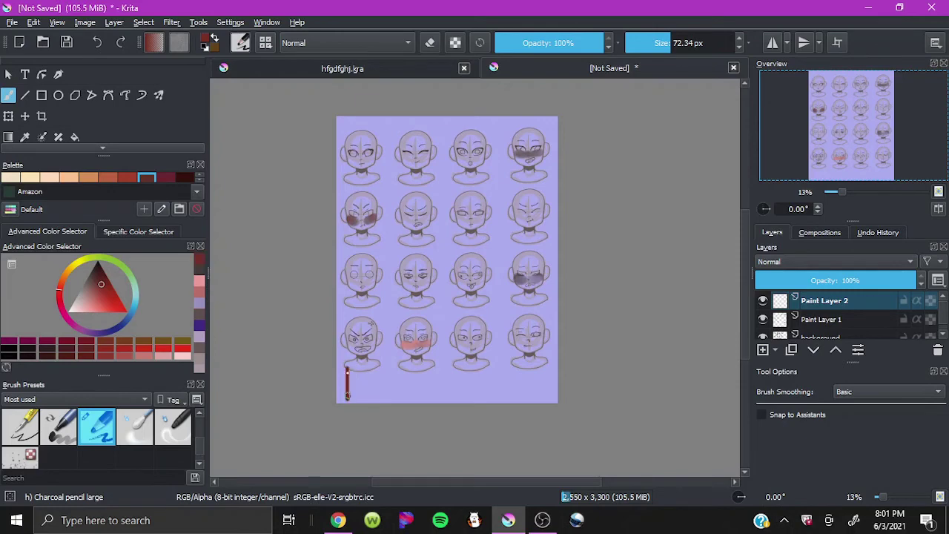
pyautogui.moveTo(349, 367)
pyautogui.mouseDown()
pyautogui.moveTo(380, 387)
pyautogui.moveTo(552, 386)
pyautogui.mouseUp()
pyautogui.press('t')
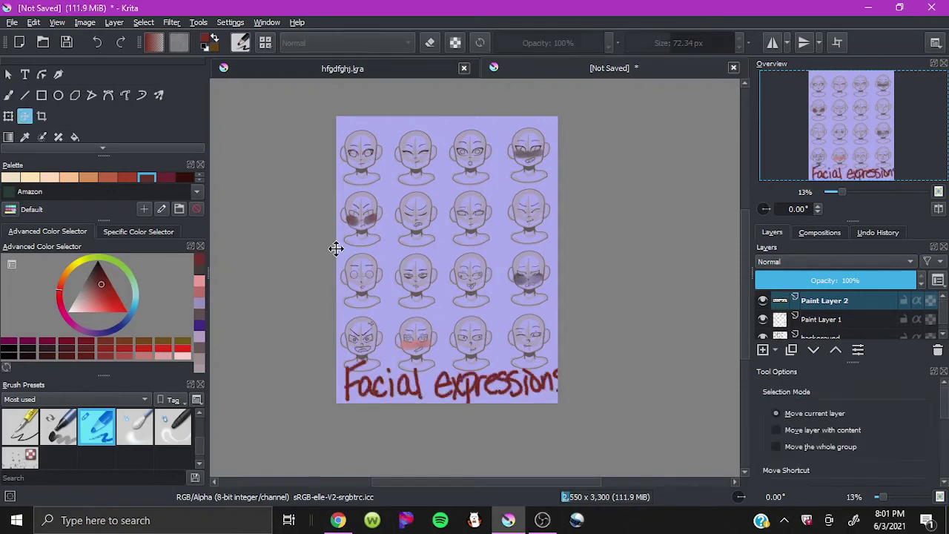
pyautogui.moveTo(447, 350); pyautogui.dragTo(439, 349)
pyautogui.press('b')
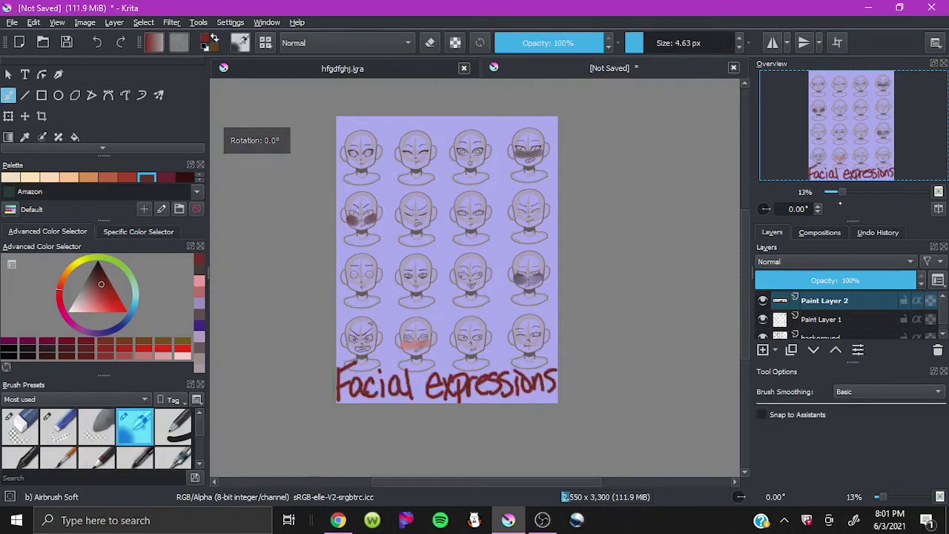
pyautogui.scroll(5, 520, 326)
pyautogui.scroll(-3, 490, 305)
pyautogui.scroll(-3, 490, 304)
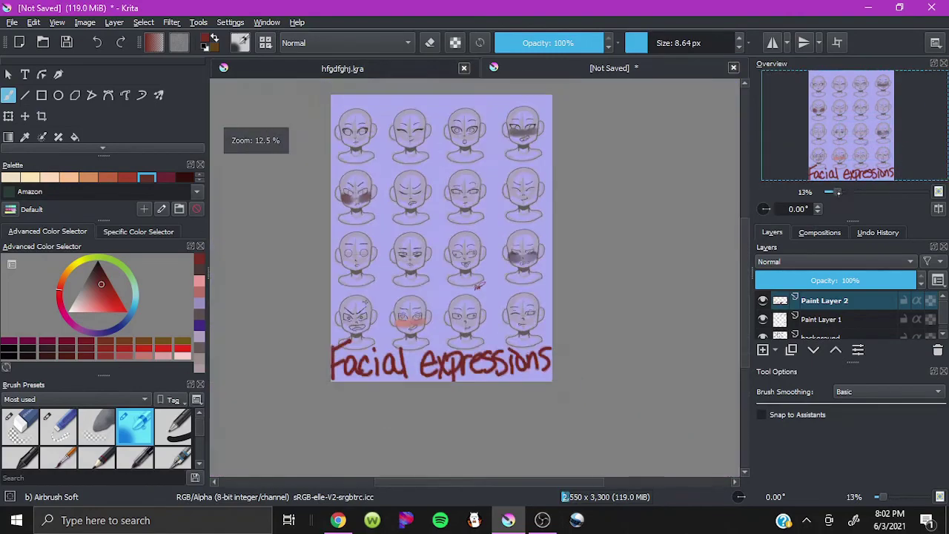
# Step: Duplicate the background, then merge the duplicate and Paint Layer 1 down into it
pyautogui.click(805, 332)
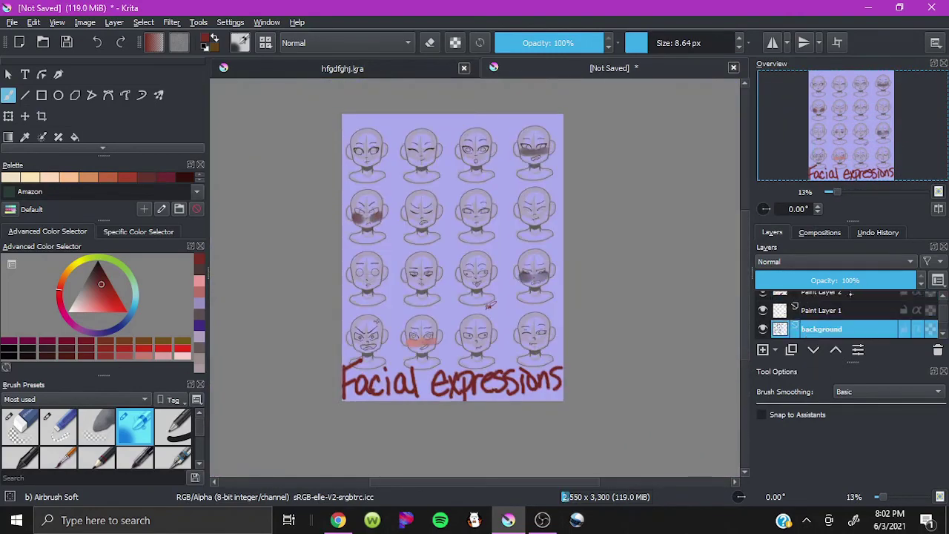
pyautogui.hotkey('ctrl', 'j')
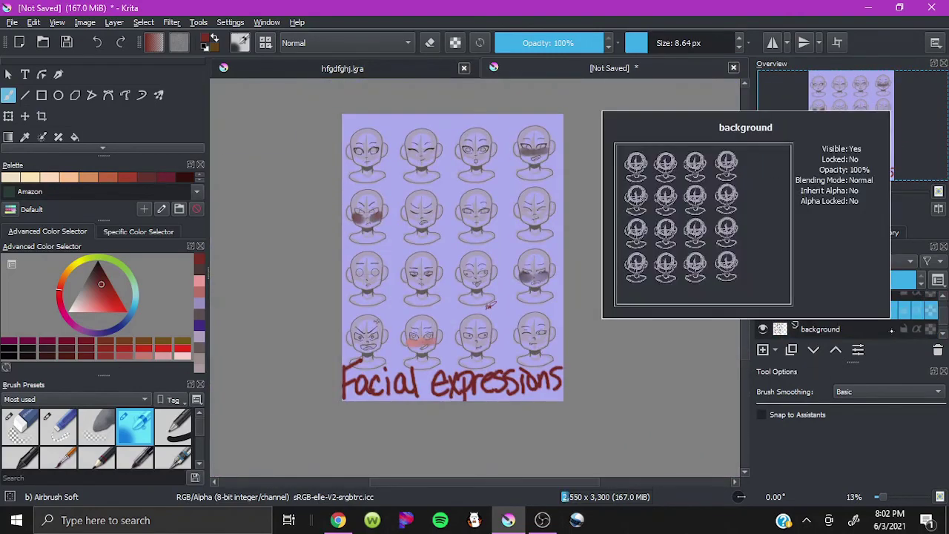
pyautogui.rightClick(822, 310)
pyautogui.click(787, 161)
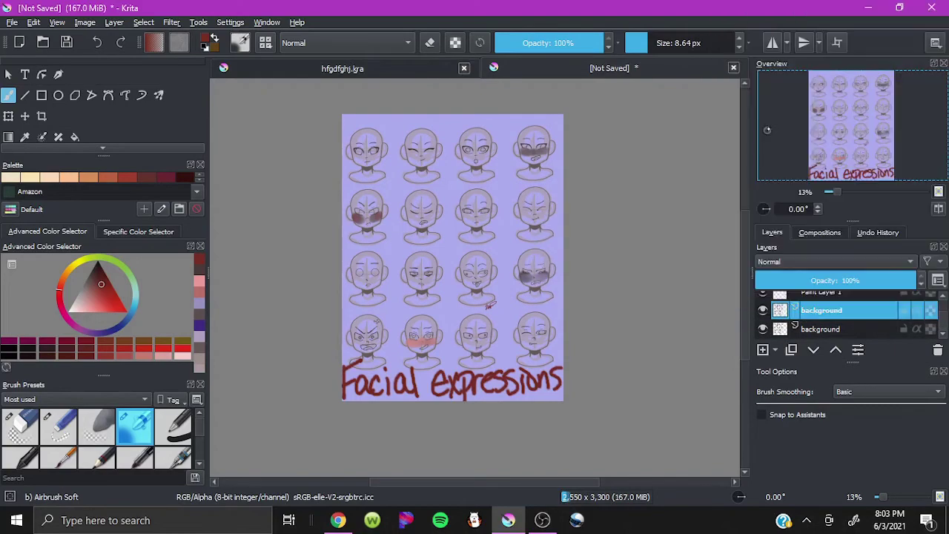
pyautogui.click(822, 310)
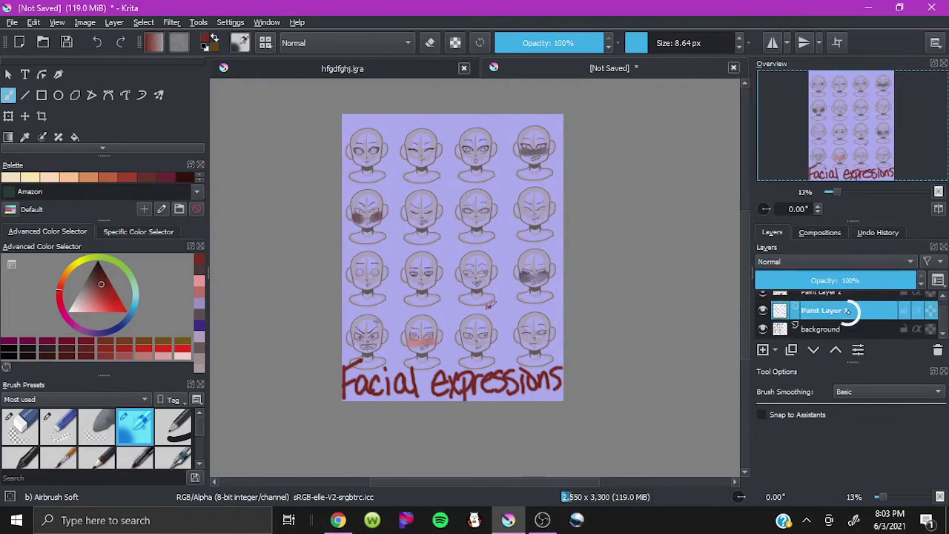
pyautogui.rightClick(822, 310)
pyautogui.click(786, 161)
pyautogui.scroll(5, 475, 285)
pyautogui.scroll(1, 443, 242)
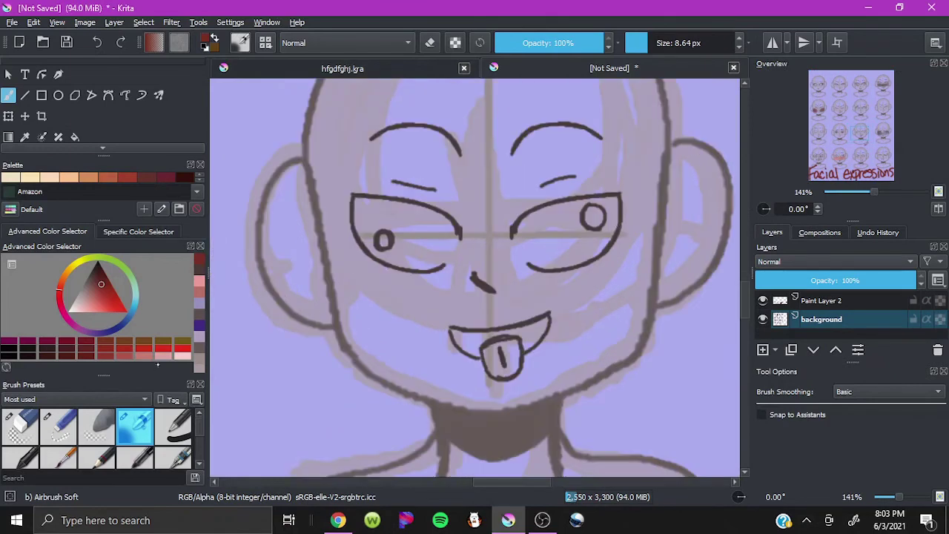
# Step: Sample a light face tone, try filling the left eye, then undo the fill
pyautogui.press('p')
pyautogui.click(391, 225)
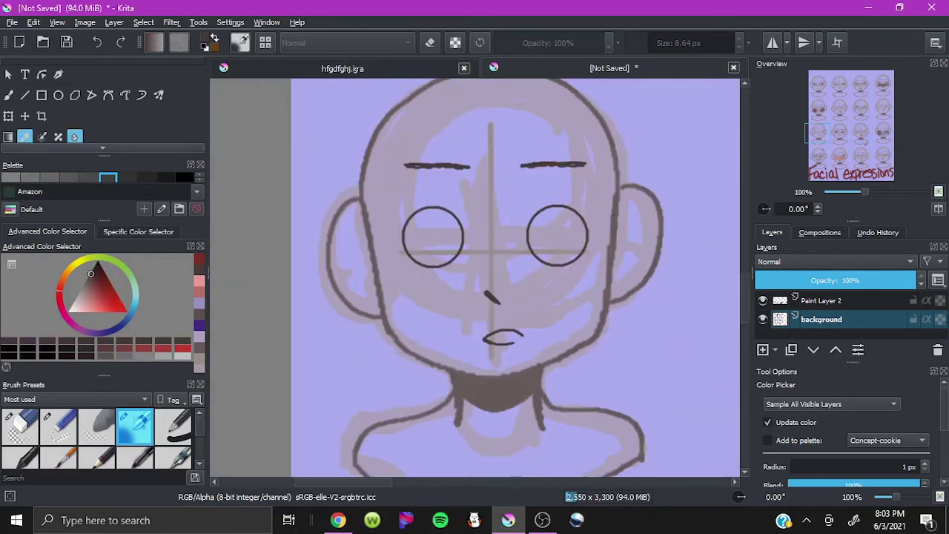
pyautogui.press('f')
pyautogui.click(442, 221)
pyautogui.hotkey('ctrl', 'z')
pyautogui.press('b')
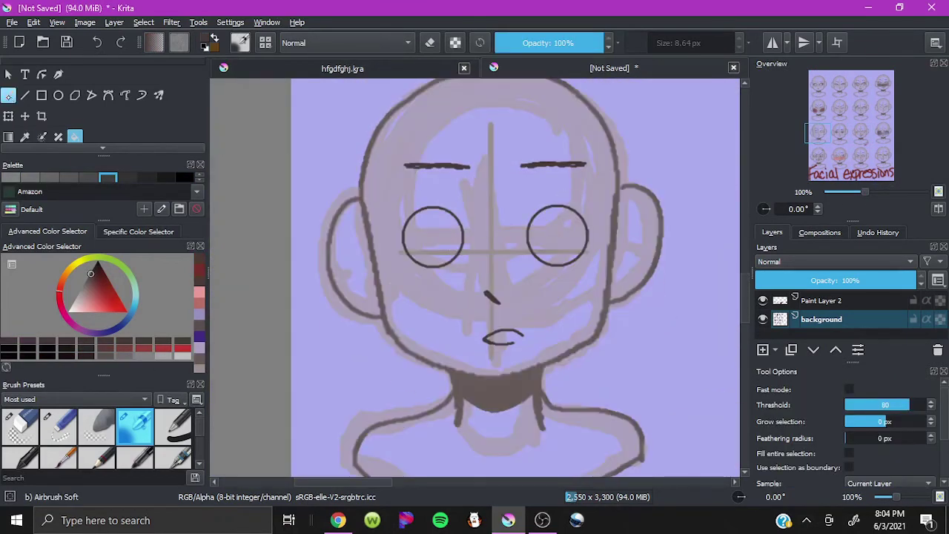
pyautogui.scroll(-3, 573, 184)
# Step: Pick cold white from the palette and dab a highlight into the top-left face's eye
pyautogui.scroll(-2, 572, 184)
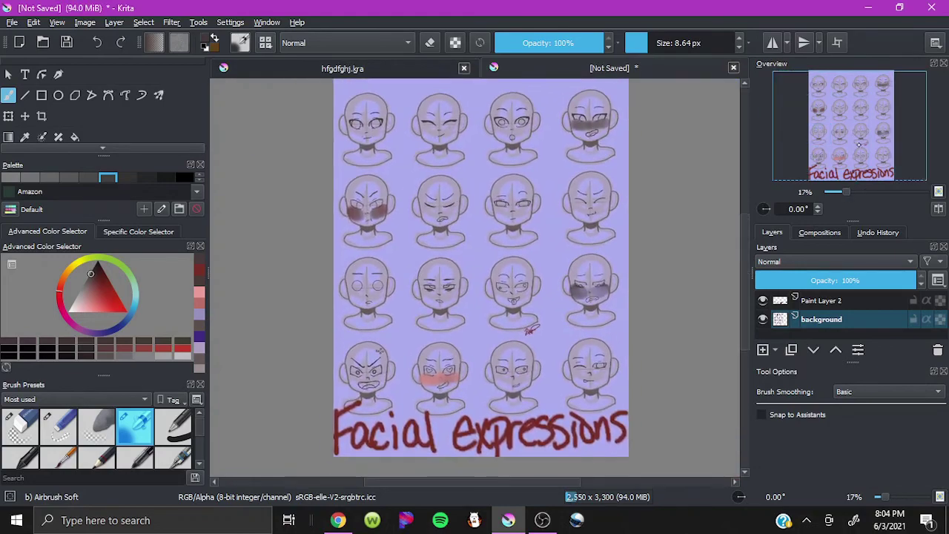
pyautogui.moveTo(103, 148); pyautogui.dragTo(103, 77)
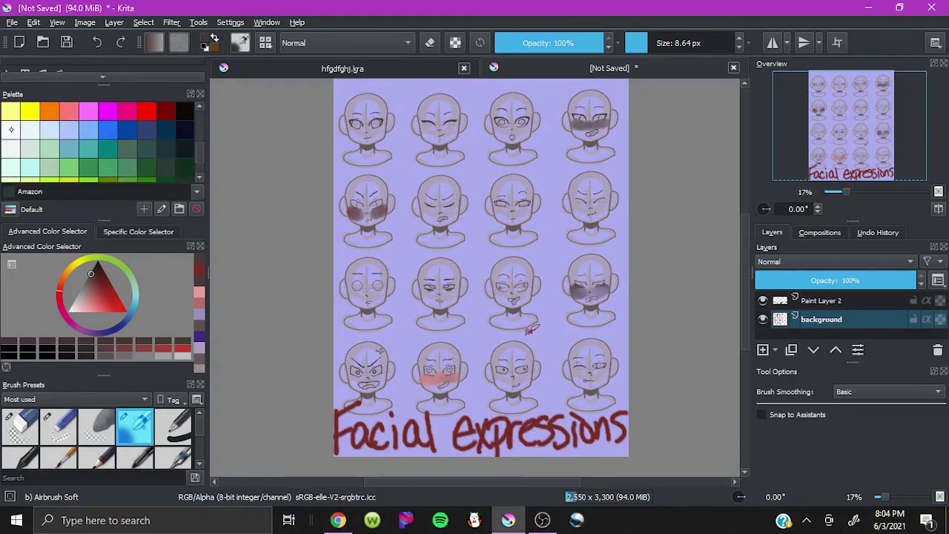
pyautogui.click(11, 129)
pyautogui.press('1')
pyautogui.click(819, 85)
pyautogui.click(406, 215)
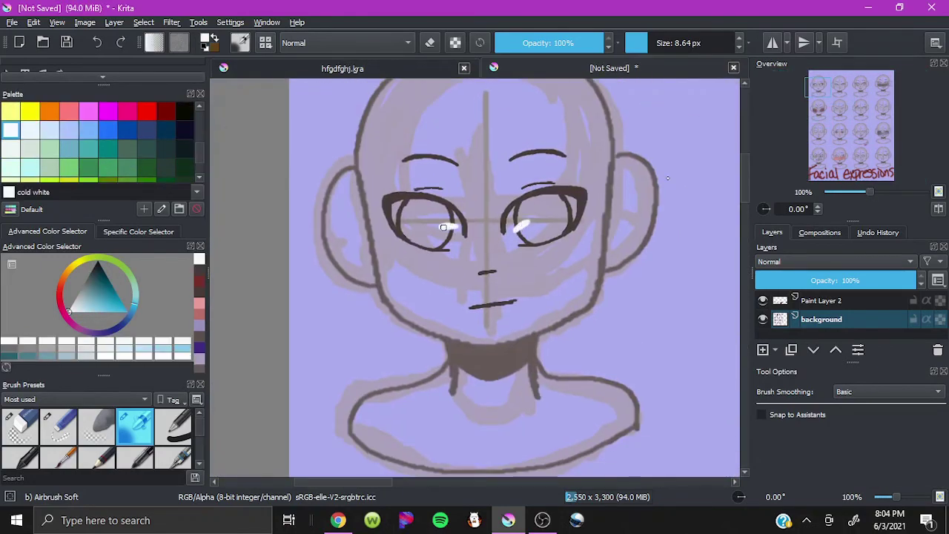
# Step: Add white eye highlights to several more faces across the sheet
pyautogui.click(840, 84)
pyautogui.click(538, 191)
pyautogui.click(862, 84)
pyautogui.click(457, 215)
pyautogui.click(576, 210)
pyautogui.click(870, 99)
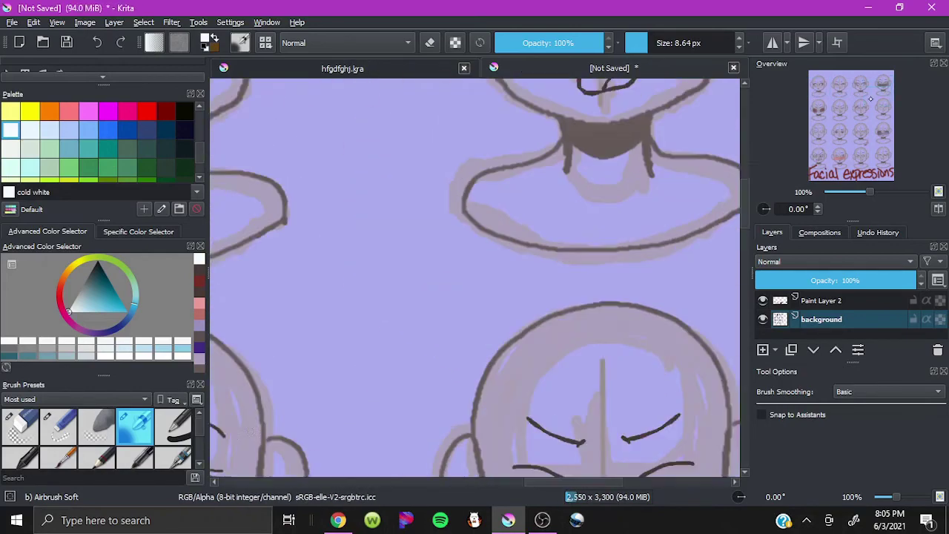
pyautogui.click(861, 109)
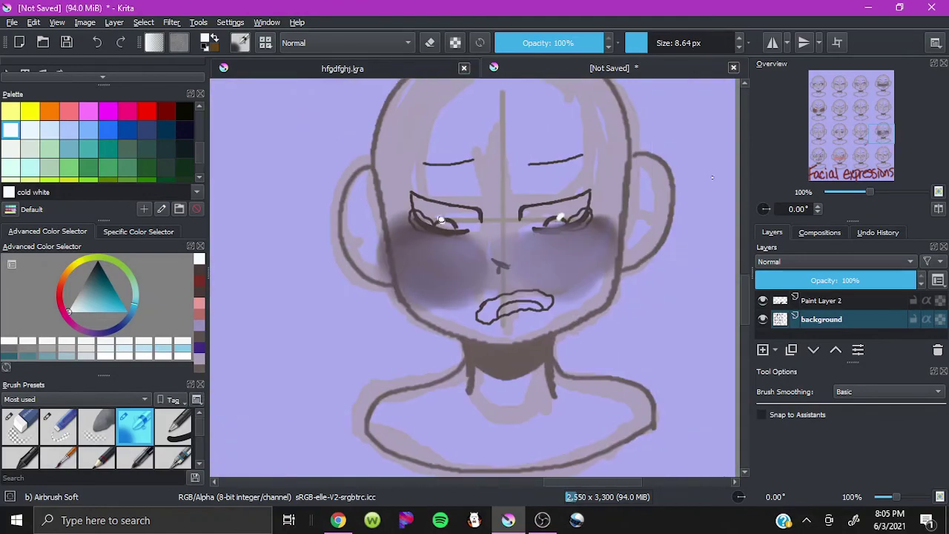
pyautogui.moveTo(839, 152); pyautogui.dragTo(814, 162)
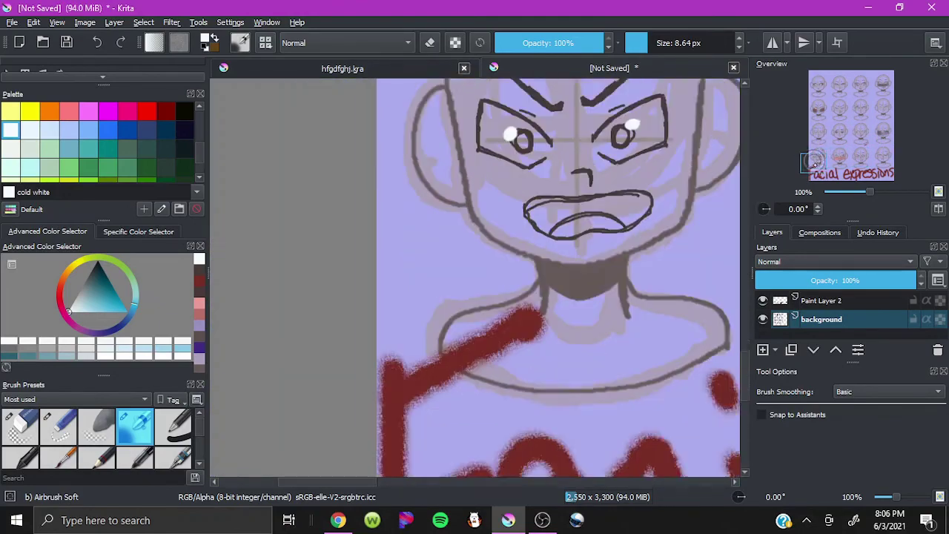
pyautogui.click(860, 134)
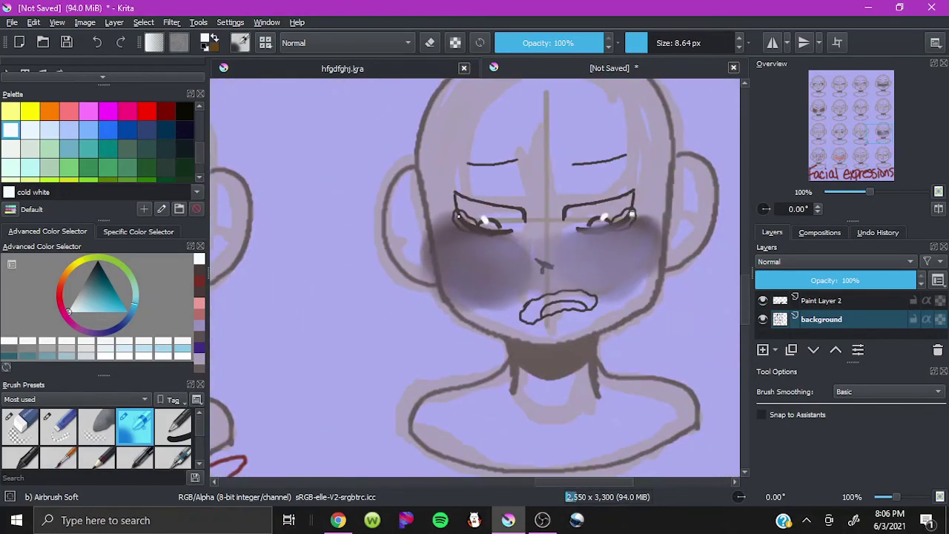
pyautogui.scroll(-5, 458, 256)
pyautogui.scroll(-1, 459, 255)
# Step: Save the sheet as Facial Expressions in PNG format, accepting the export options
pyautogui.hotkey('ctrl', 'shift', 's')
pyautogui.write('Facial Expressions')
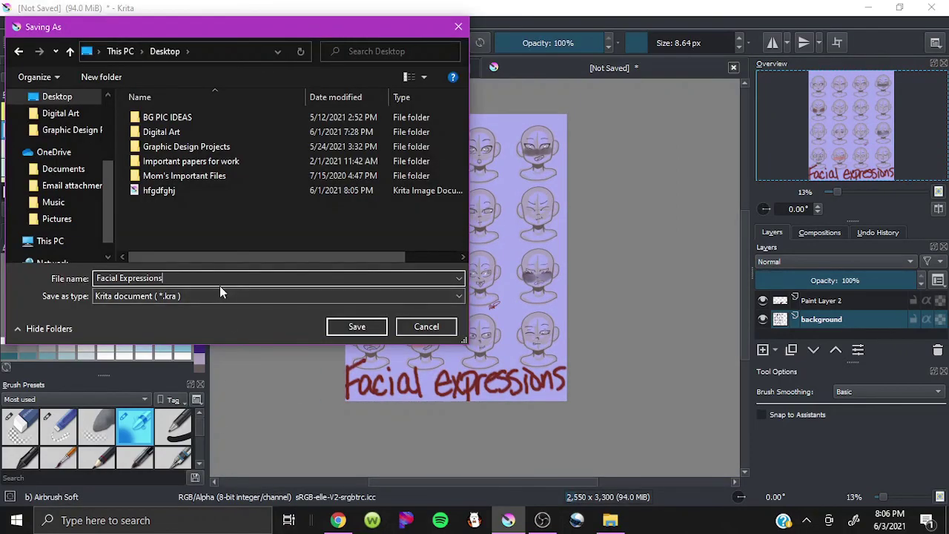
pyautogui.click(220, 296)
pyautogui.click(186, 154)
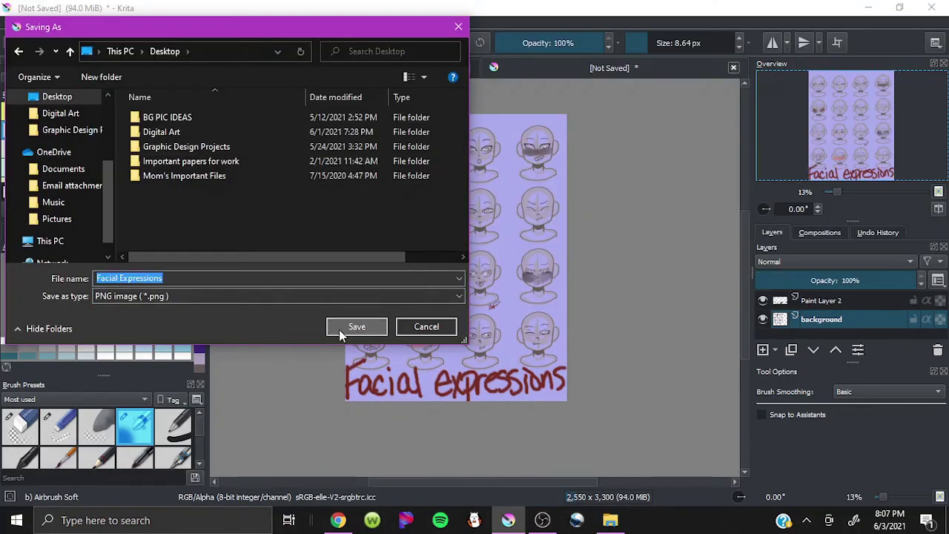
pyautogui.click(339, 329)
pyautogui.click(647, 490)
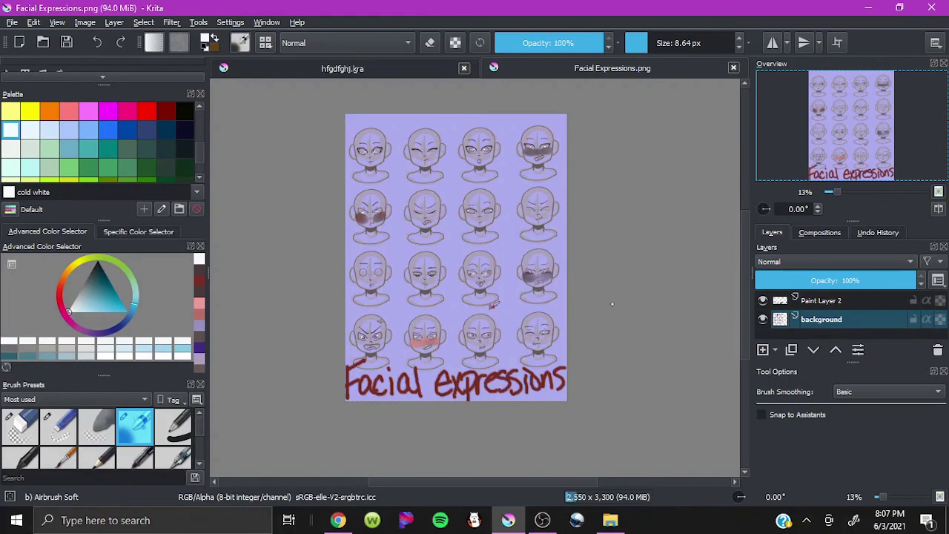
pyautogui.click(610, 520)
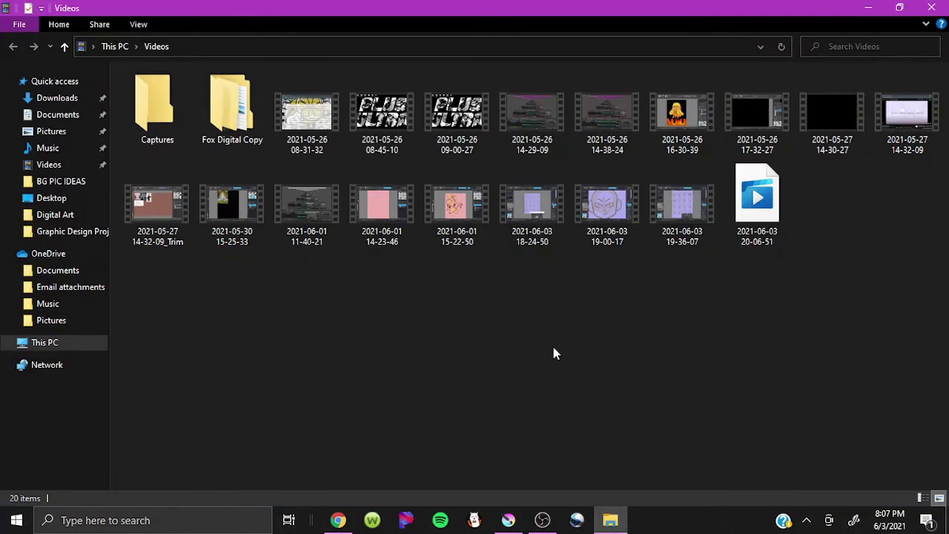
# Step: In YouTube, scroll the recommendations and open the Class 1-A field trip playlist
pyautogui.click(334, 523)
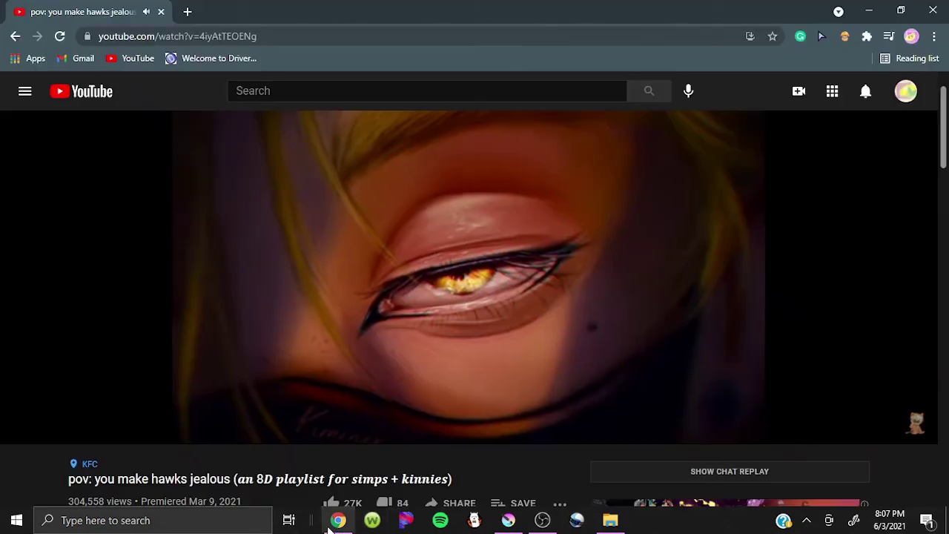
pyautogui.scroll(-5, 935, 219)
pyautogui.scroll(-1, 934, 227)
pyautogui.scroll(-1, 938, 241)
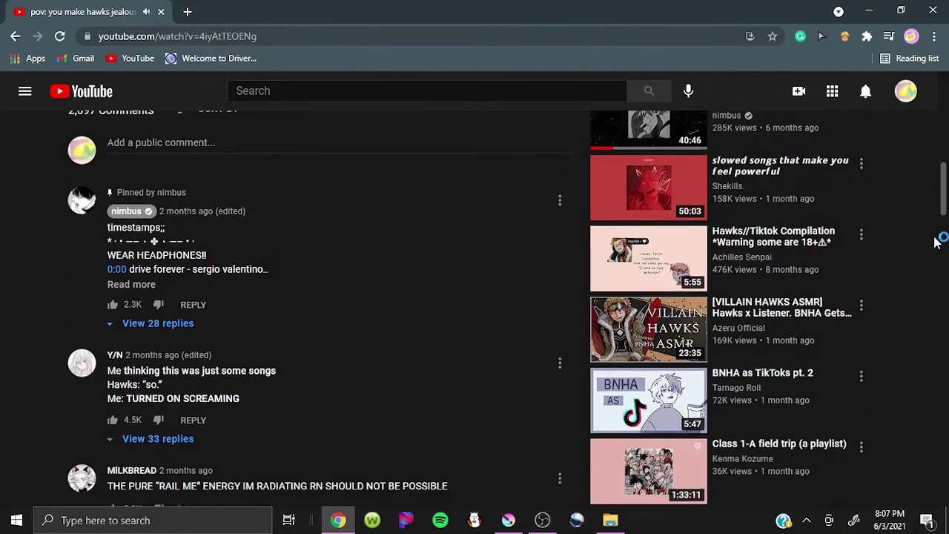
pyautogui.scroll(-3, 936, 241)
pyautogui.scroll(-1, 936, 241)
pyautogui.click(734, 172)
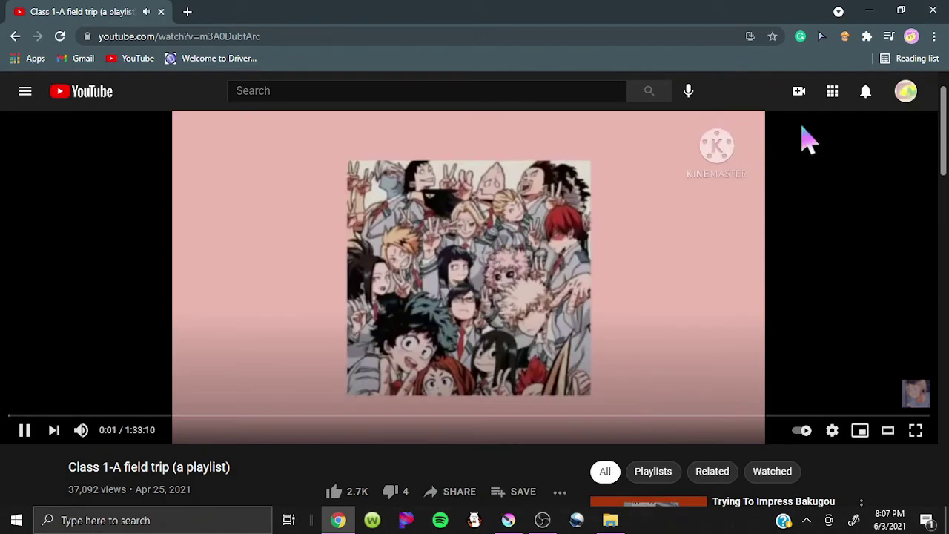
pyautogui.click(866, 92)
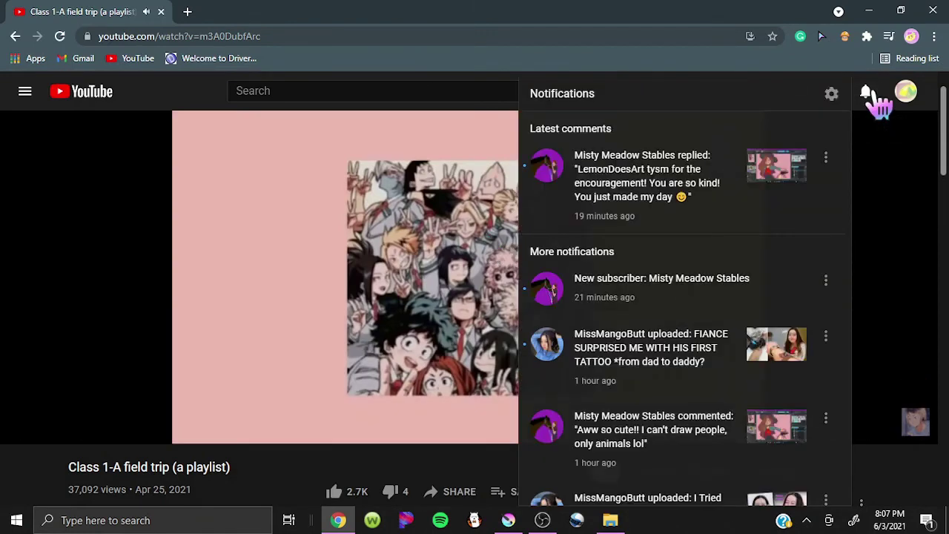
pyautogui.click(725, 204)
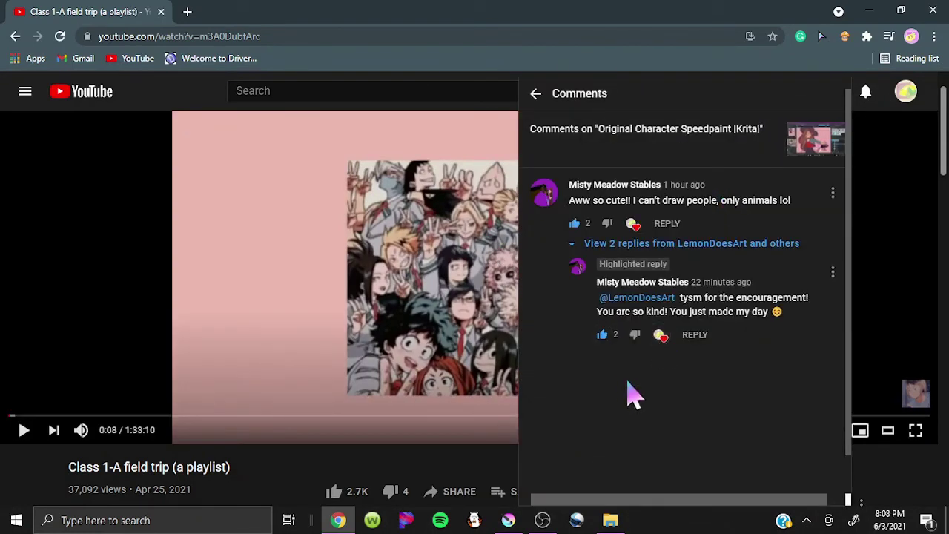
pyautogui.click(695, 334)
pyautogui.write('np')
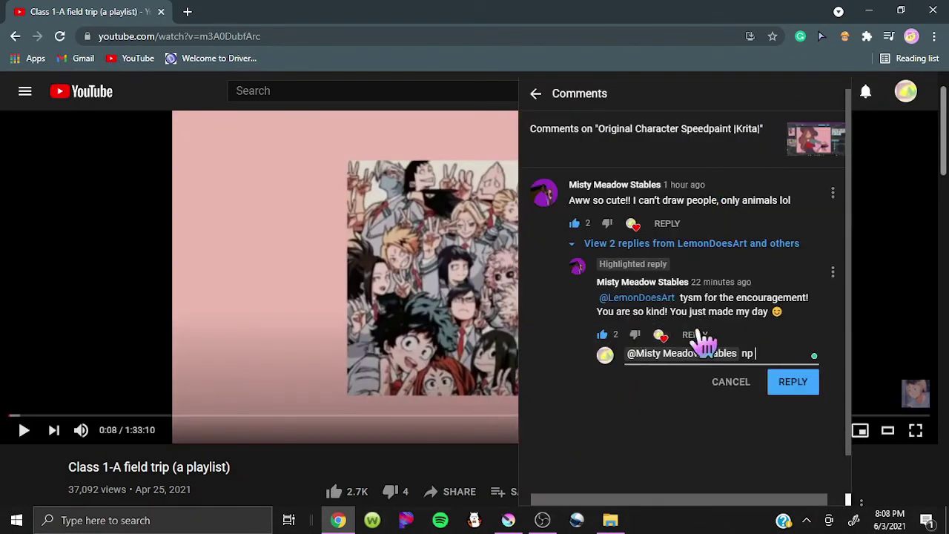
pyautogui.write('eary!')
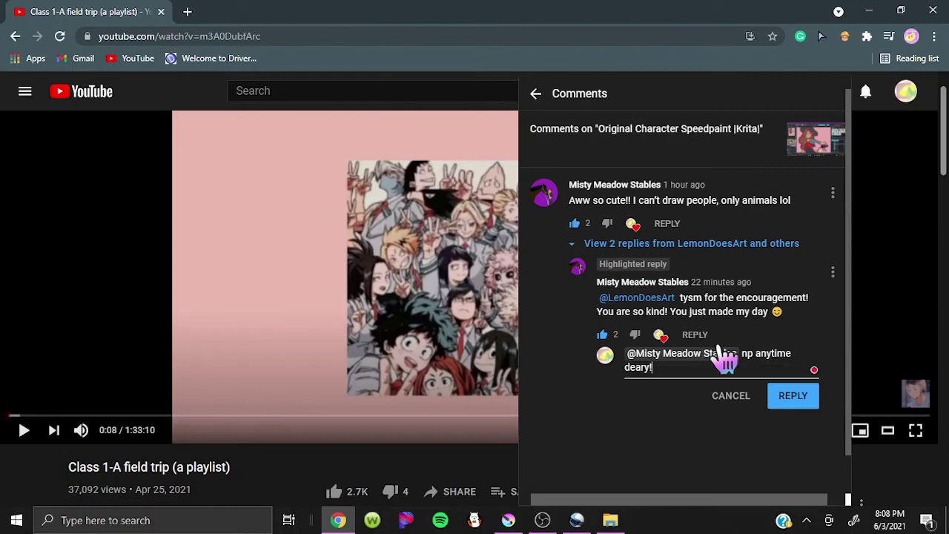
pyautogui.click(793, 382)
pyautogui.press('Escape')
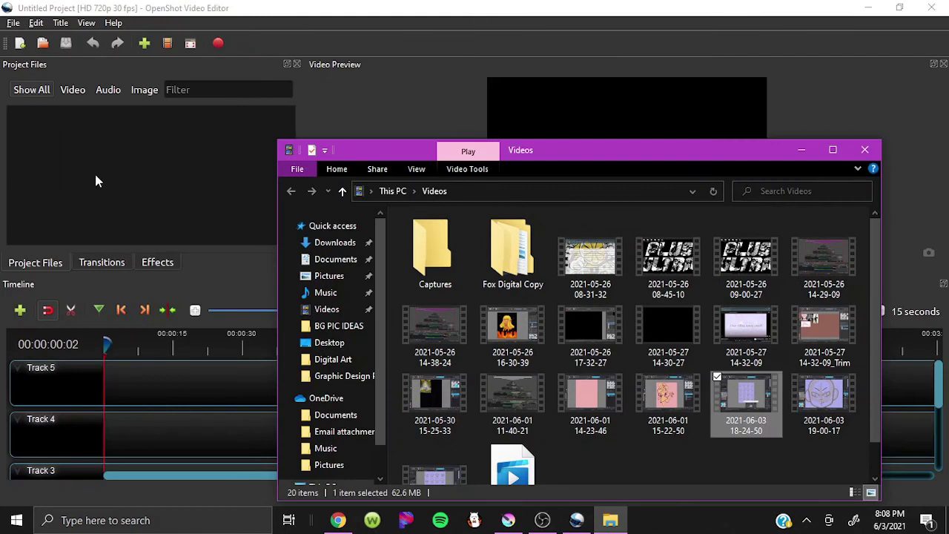
# Step: Add three 2021-06-03 recordings to the OpenShot project files, then exit OBS
pyautogui.moveTo(742, 393); pyautogui.dragTo(45, 130)
pyautogui.moveTo(824, 394); pyautogui.dragTo(111, 130)
pyautogui.moveTo(436, 463); pyautogui.dragTo(200, 139)
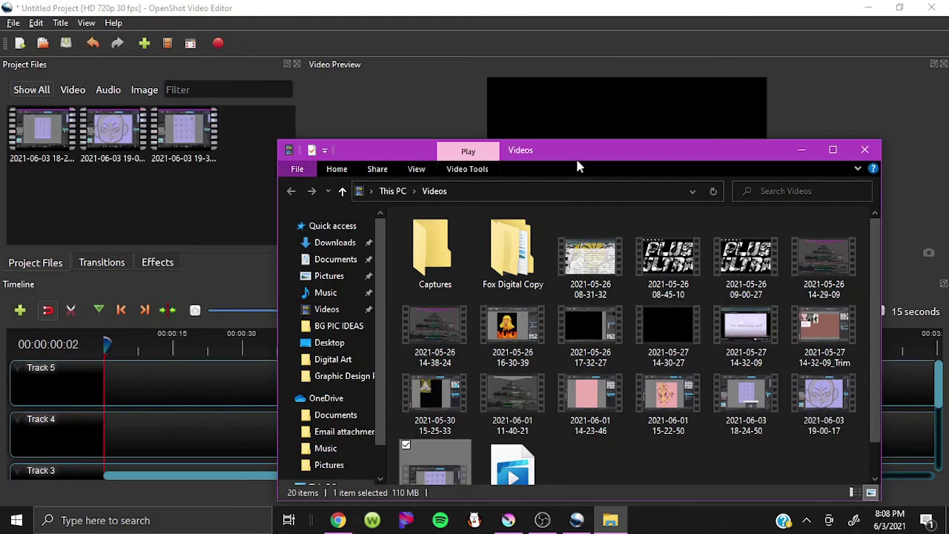
pyautogui.moveTo(605, 156); pyautogui.dragTo(598, 79)
pyautogui.click(543, 520)
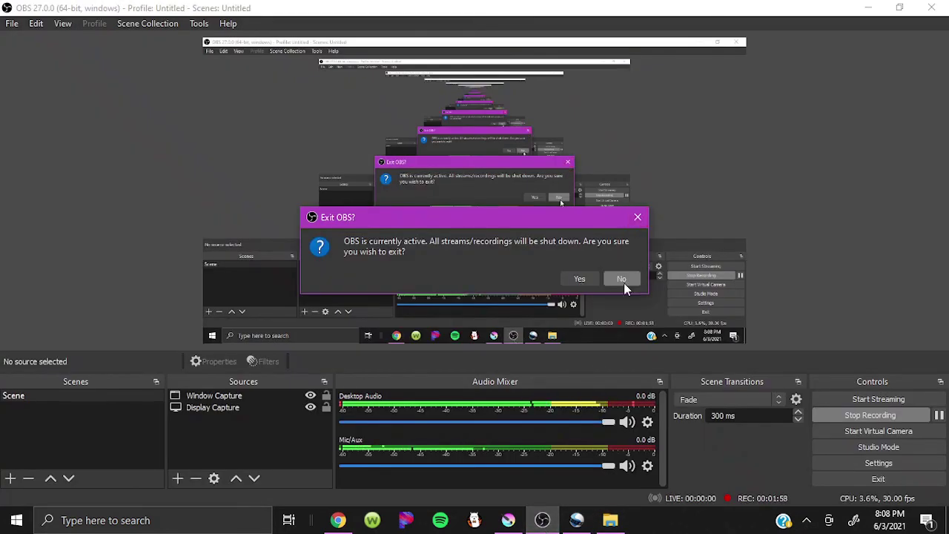